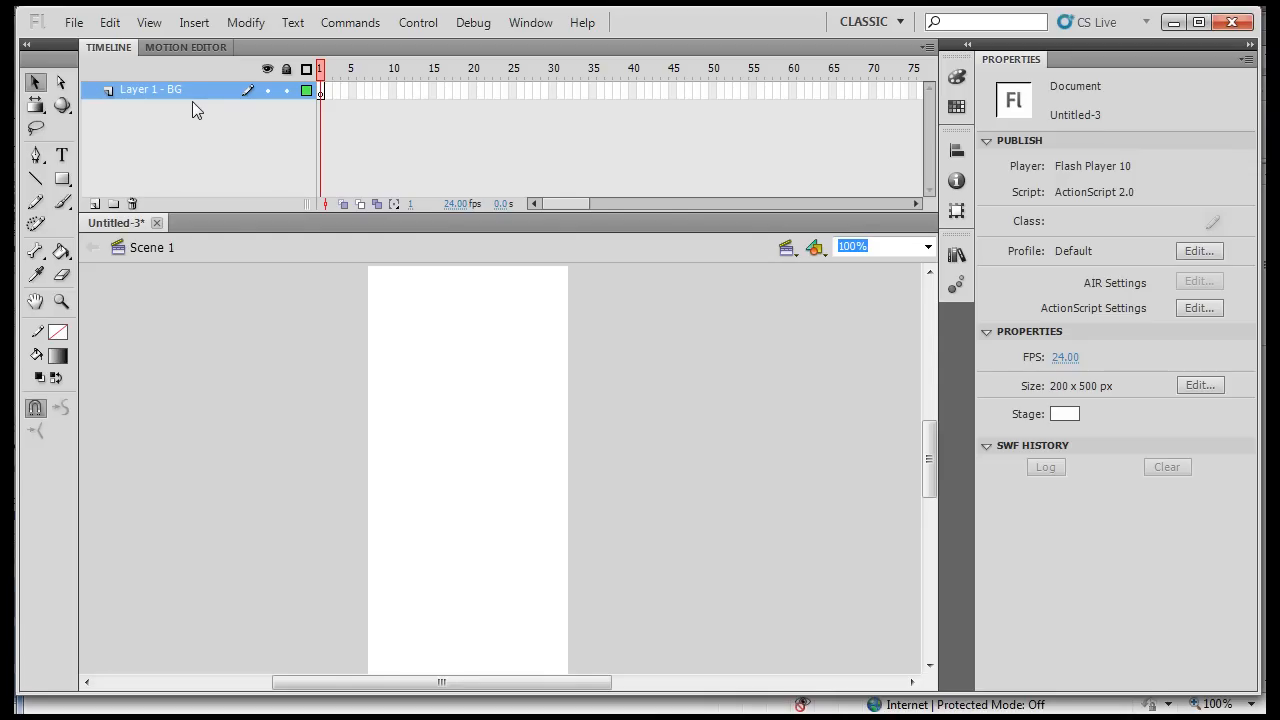
- Draw a rectangle about 171 by 124 px on the upper stage with a #0066FF blue fill and a red stroke
{"action": "left_click", "coordinate": [62, 181]}
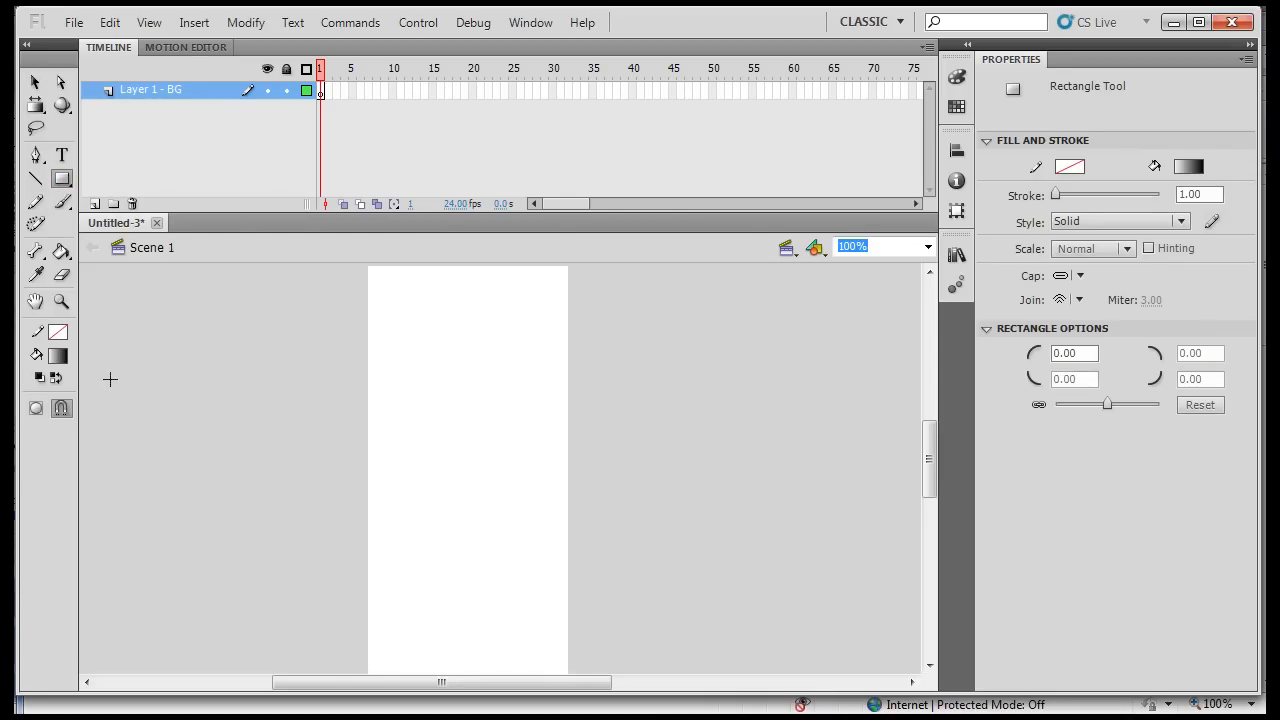
{"action": "left_click", "coordinate": [57, 355]}
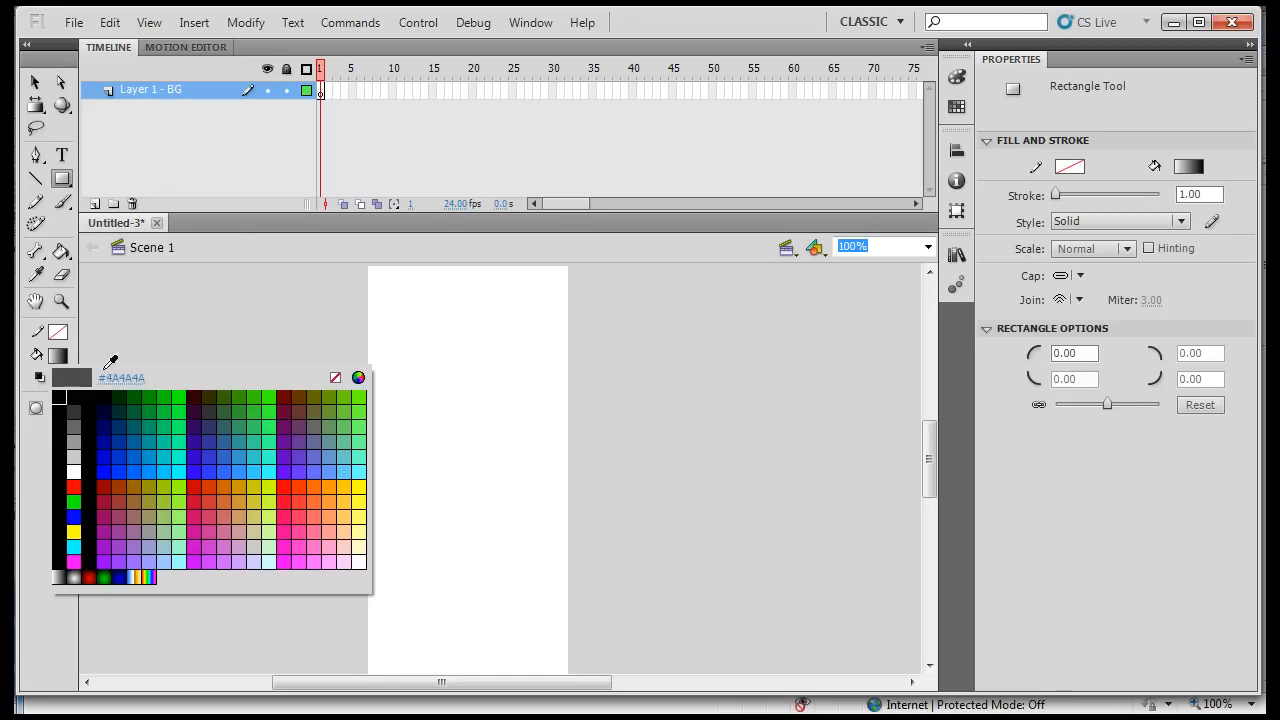
{"action": "left_click", "coordinate": [133, 470]}
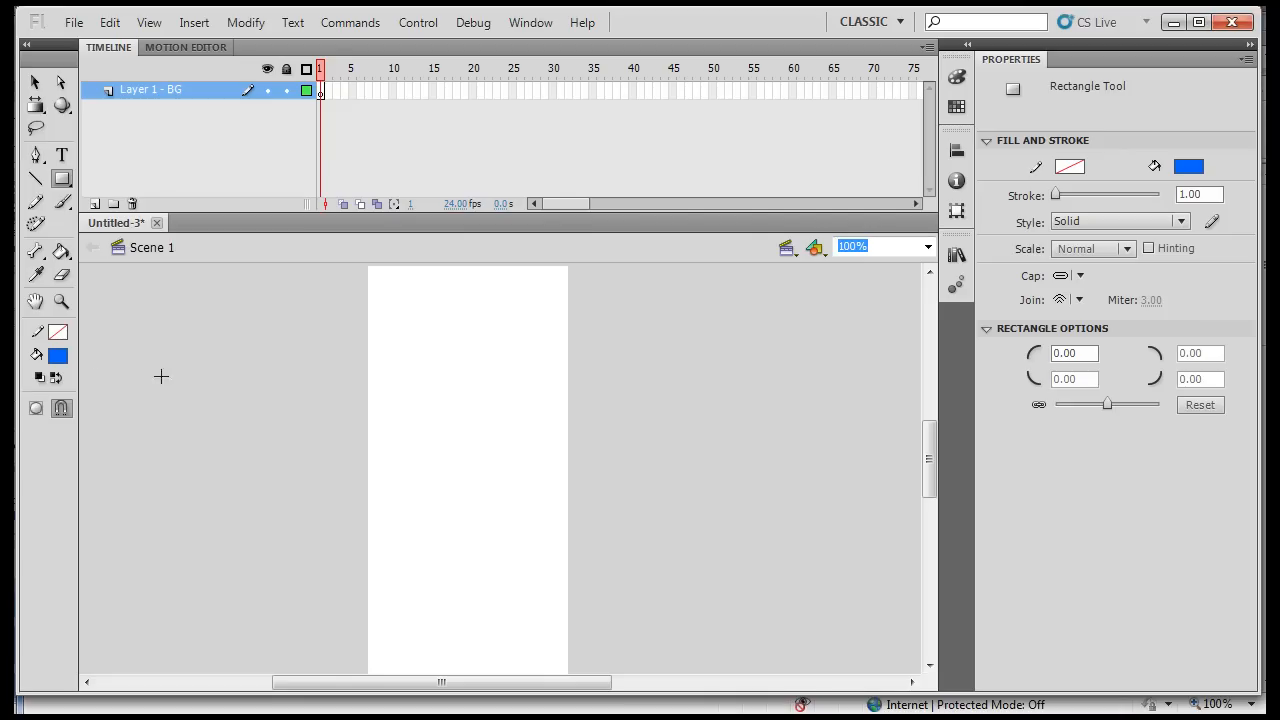
{"action": "left_click", "coordinate": [58, 332]}
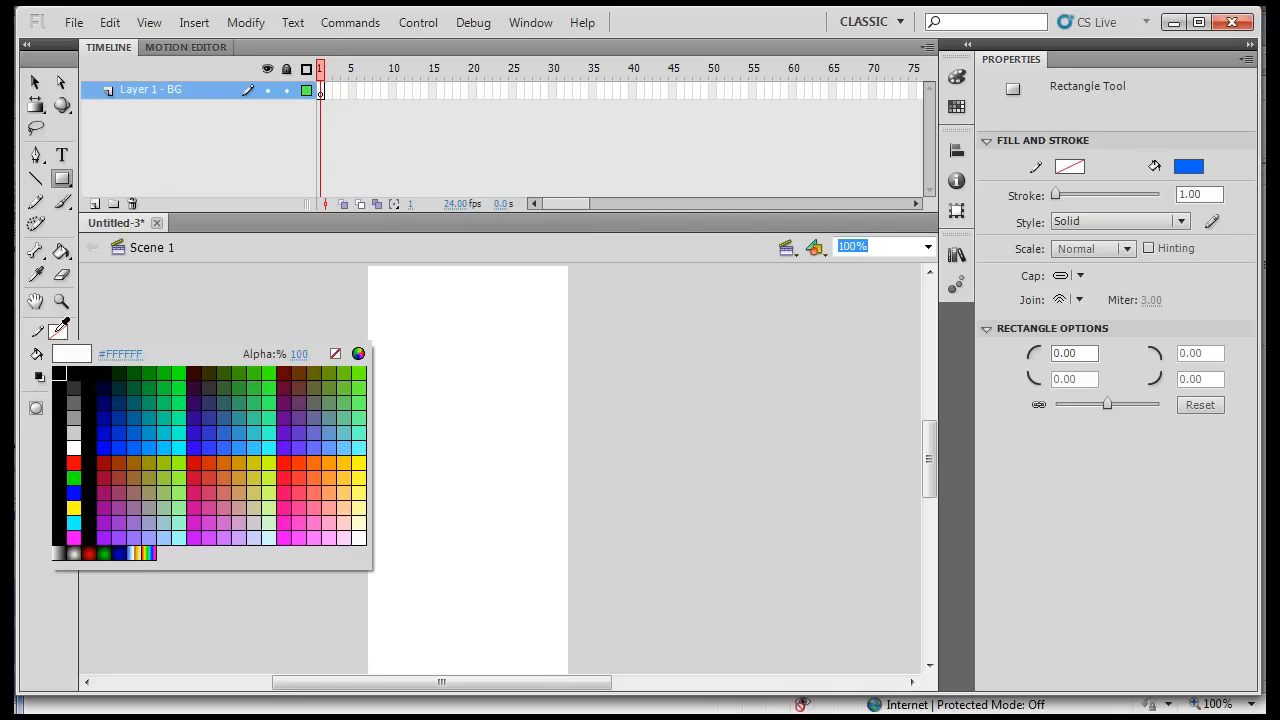
{"action": "left_click", "coordinate": [198, 465]}
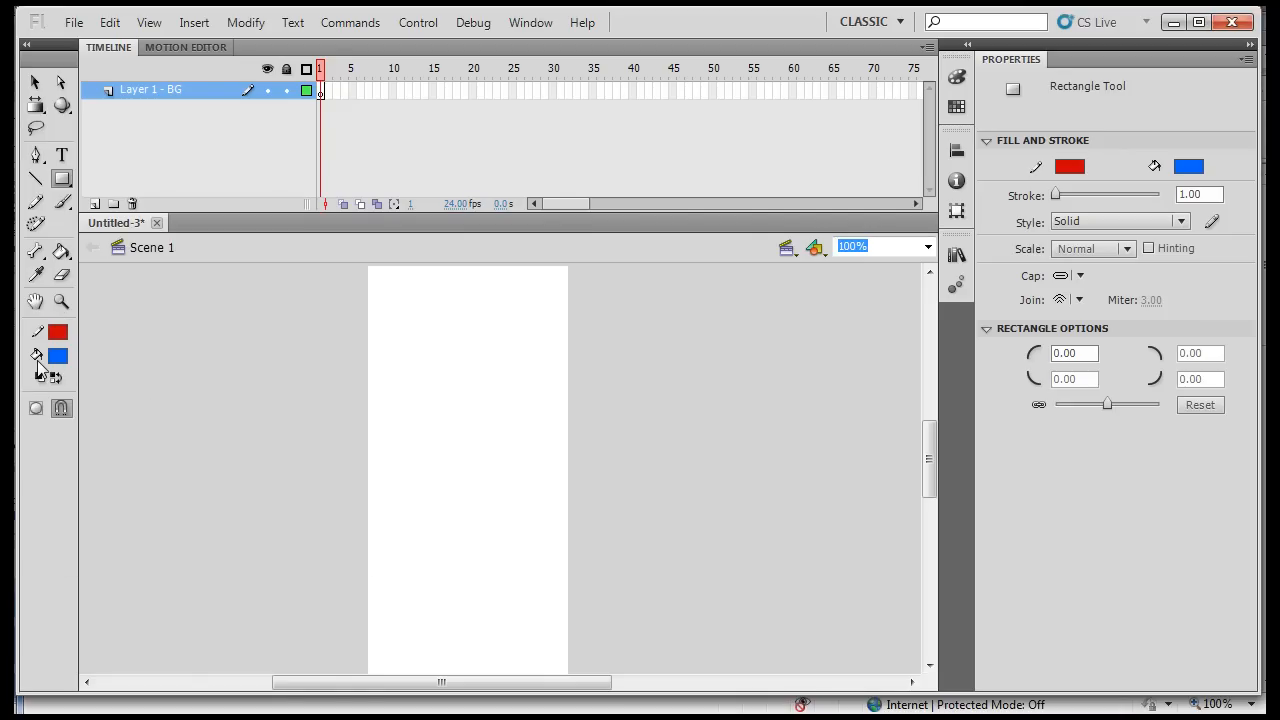
{"action": "left_click_drag", "start_coordinate": [420, 328], "coordinate": [591, 452]}
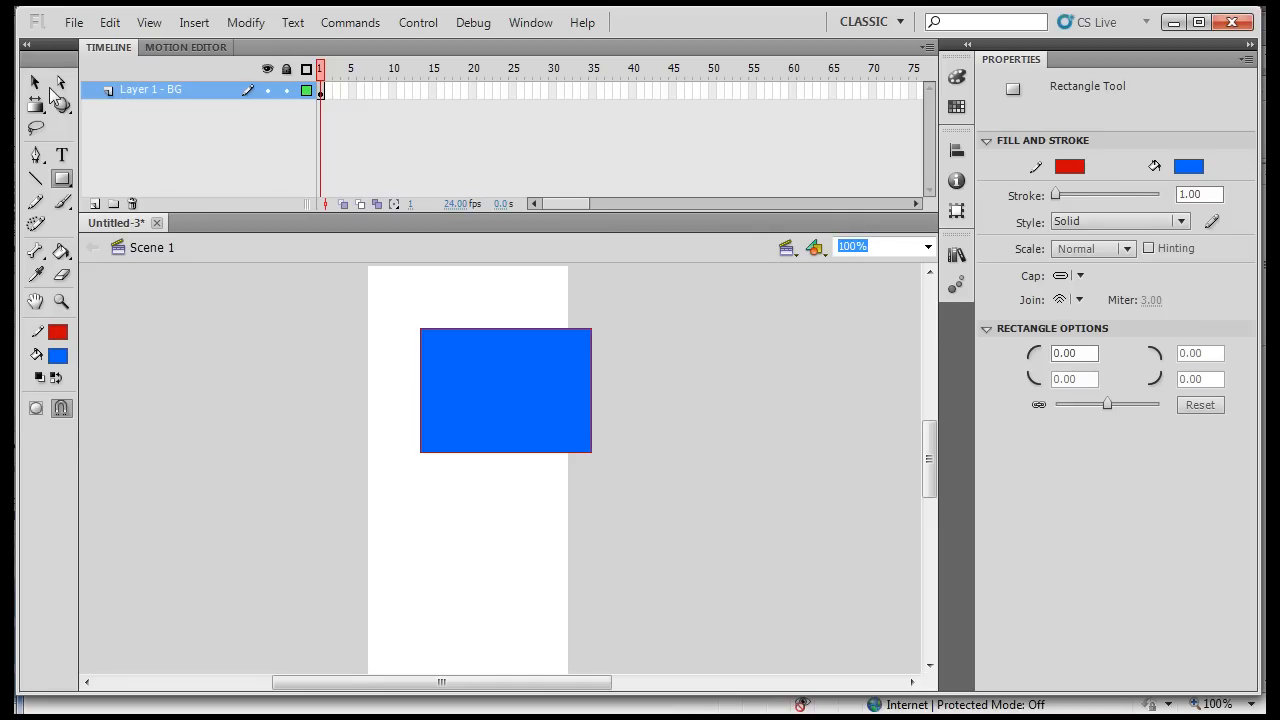
- Select the rectangle's entire red outline and set its stroke thickness to 4.80
{"action": "left_click", "coordinate": [48, 86]}
{"action": "left_click", "coordinate": [520, 432]}
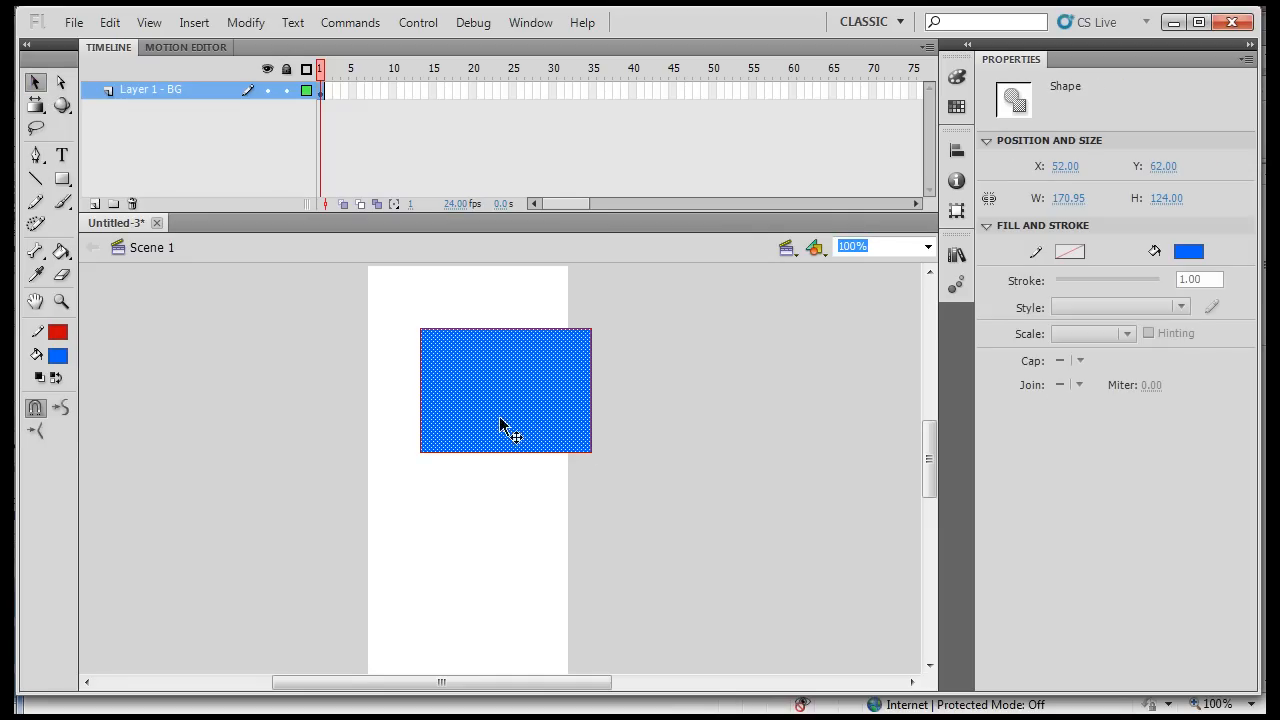
{"action": "double_click", "coordinate": [420, 390]}
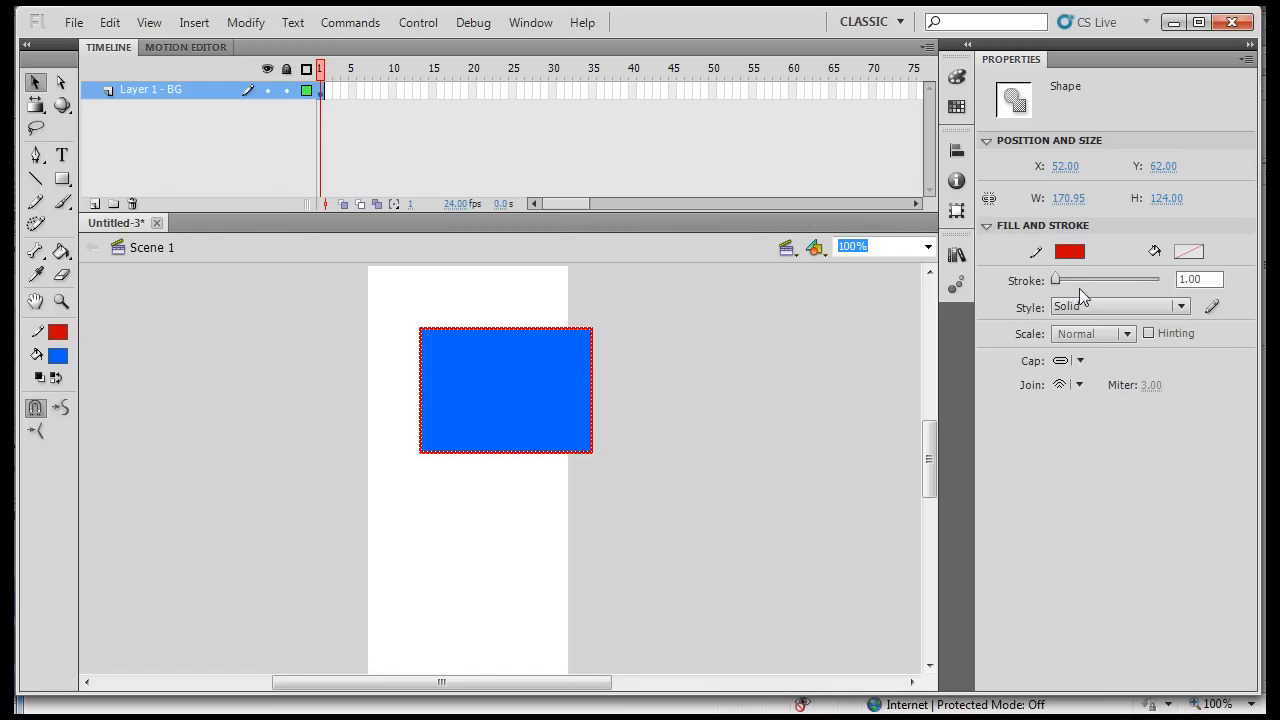
{"action": "left_click_drag", "start_coordinate": [1055, 282], "coordinate": [1058, 285]}
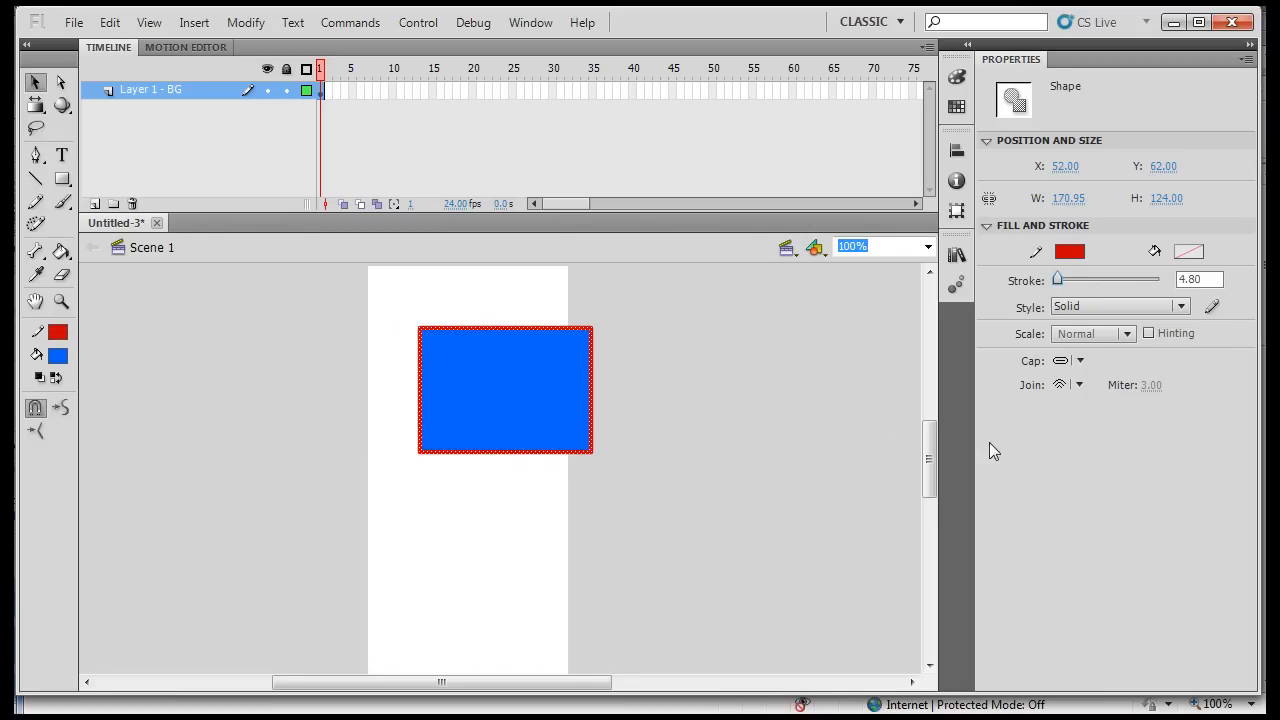
{"action": "left_click", "coordinate": [735, 558]}
- Try the Dashed and Dotted stroke styles on the rectangle's outline, ending with Ragged
{"action": "left_click", "coordinate": [475, 452]}
{"action": "left_click", "coordinate": [476, 440]}
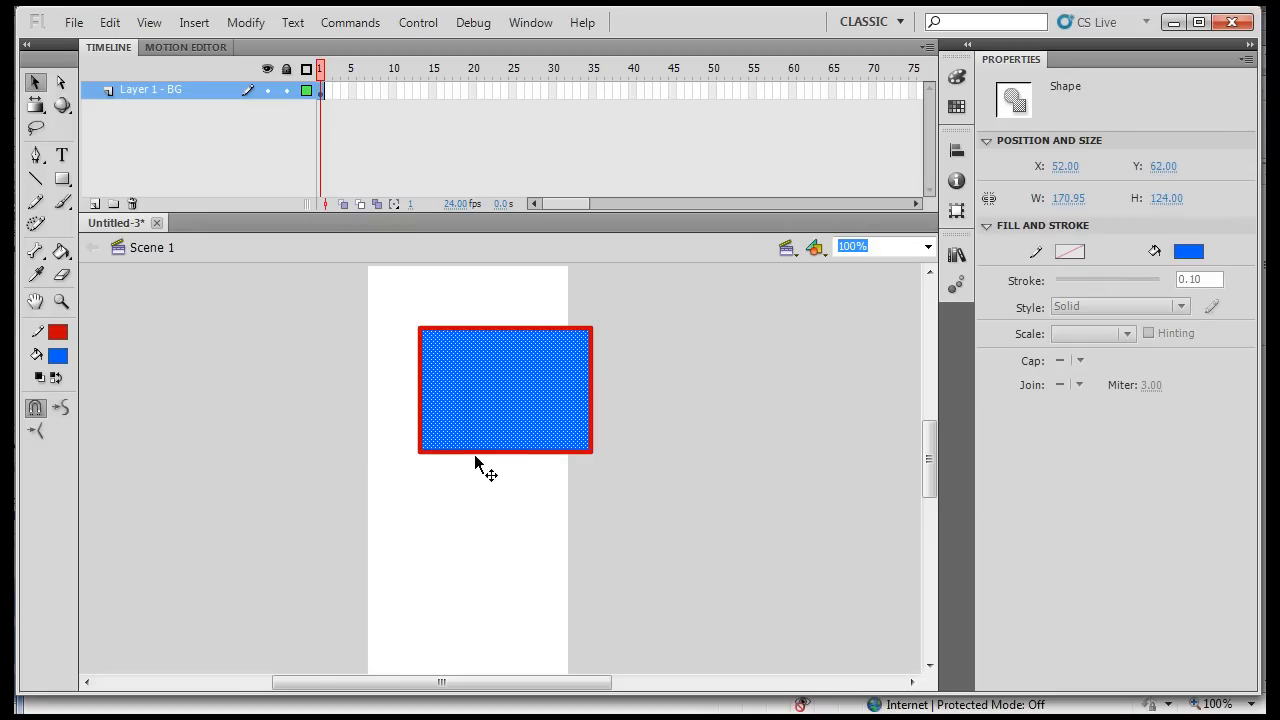
{"action": "double_click", "coordinate": [475, 455]}
{"action": "left_click", "coordinate": [1172, 308]}
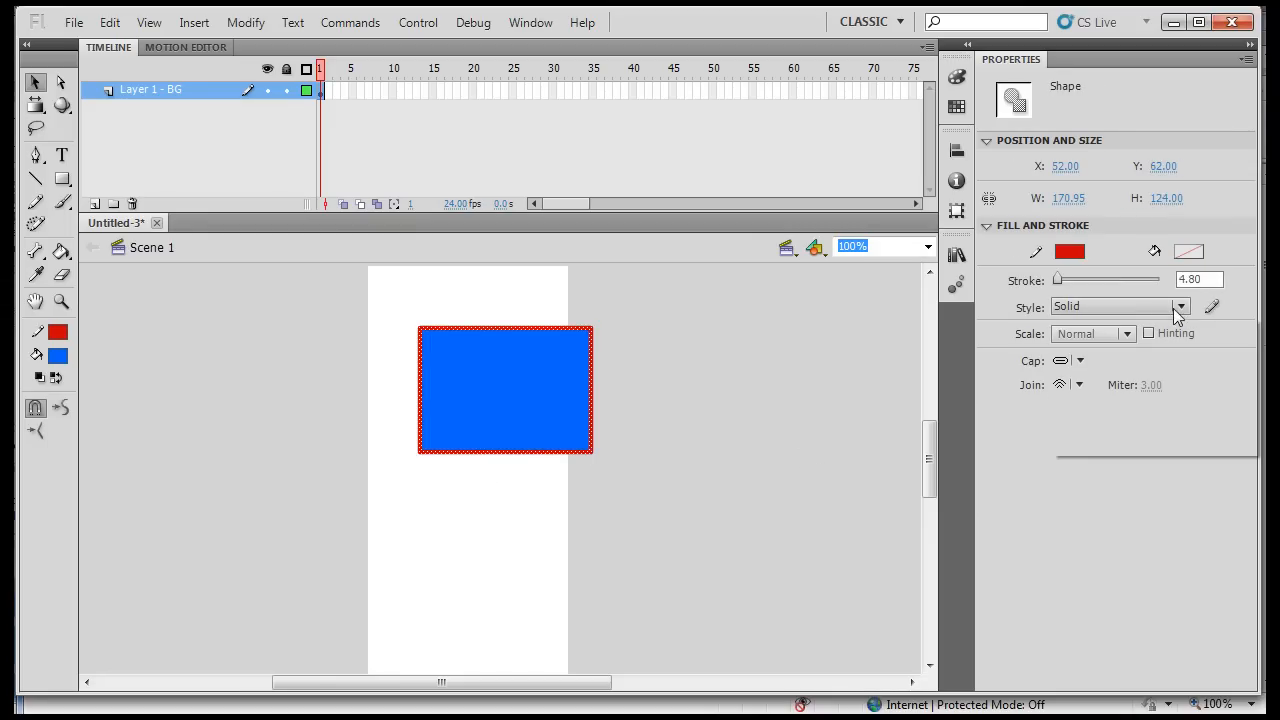
{"action": "left_click", "coordinate": [1118, 368]}
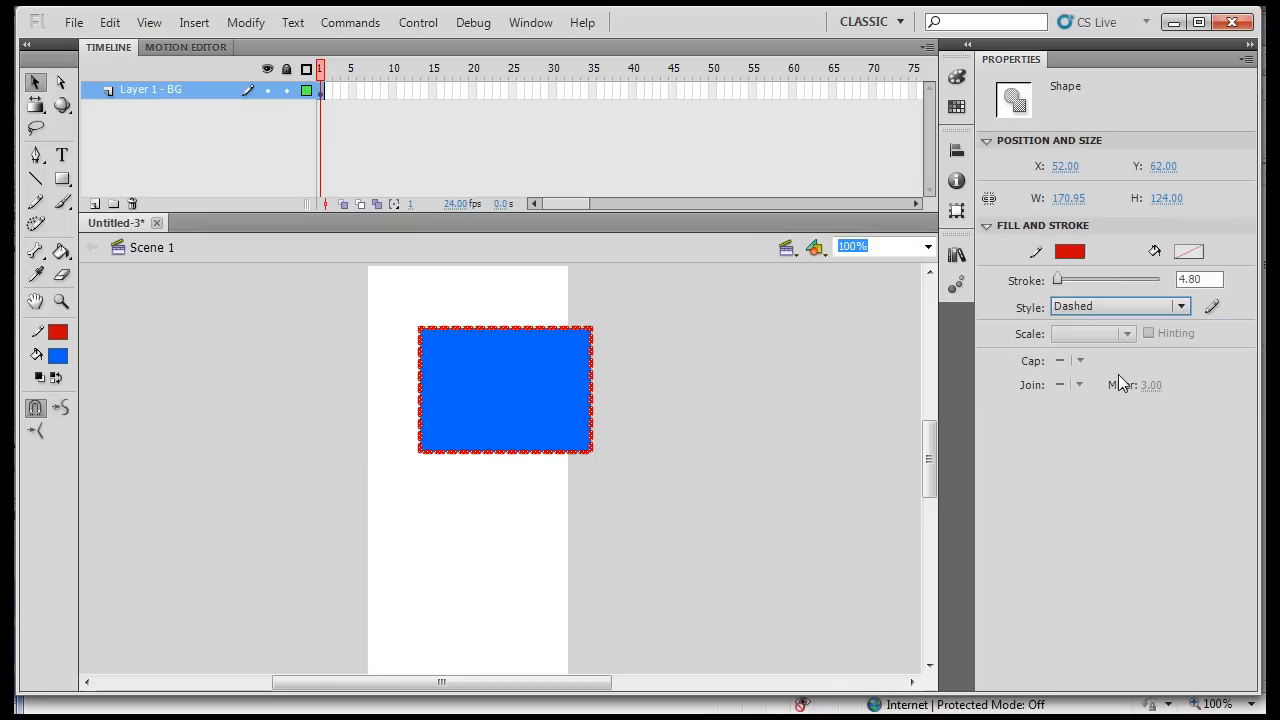
{"action": "left_click", "coordinate": [1133, 308]}
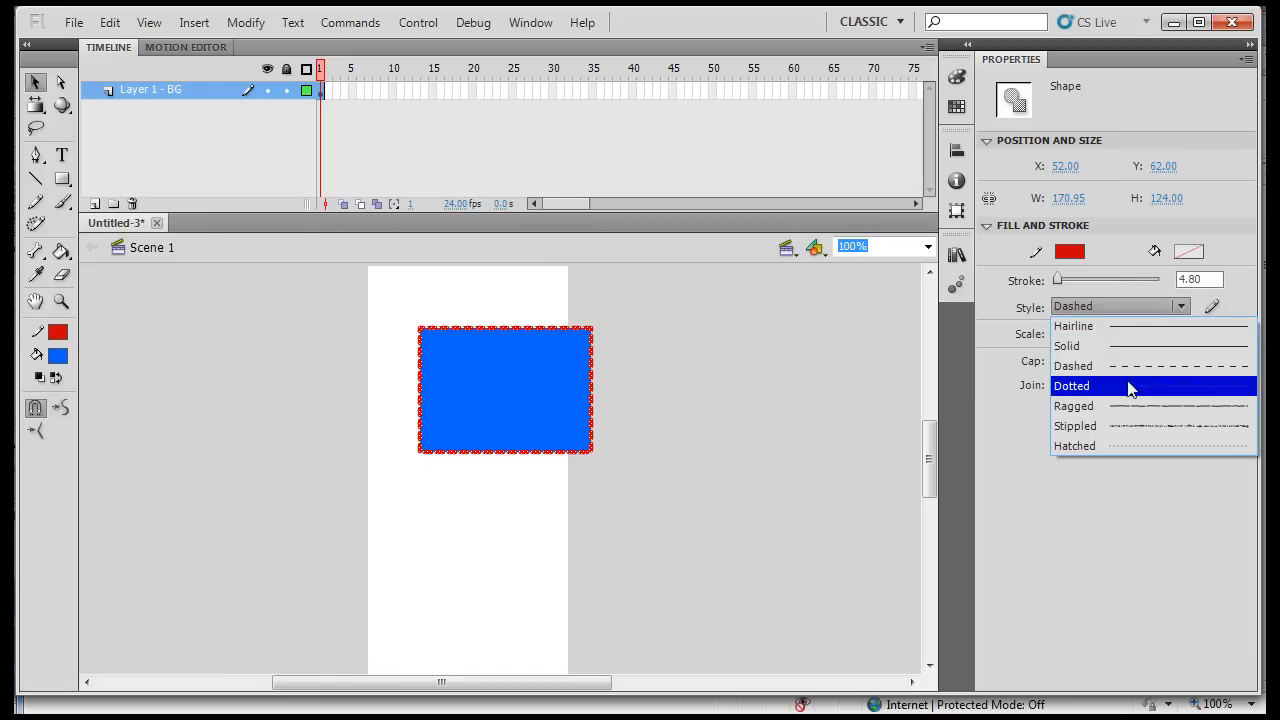
{"action": "left_click", "coordinate": [1127, 380]}
{"action": "left_click", "coordinate": [1137, 311]}
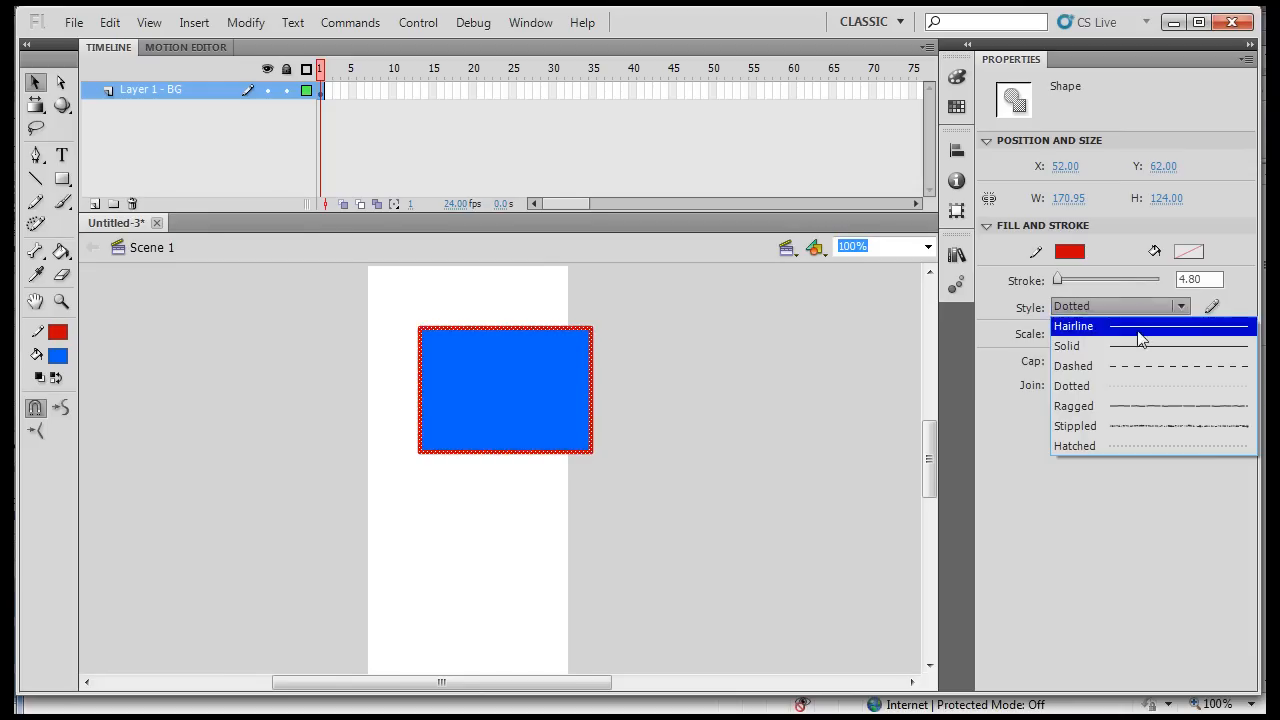
{"action": "left_click", "coordinate": [1137, 396]}
{"action": "left_click", "coordinate": [734, 484]}
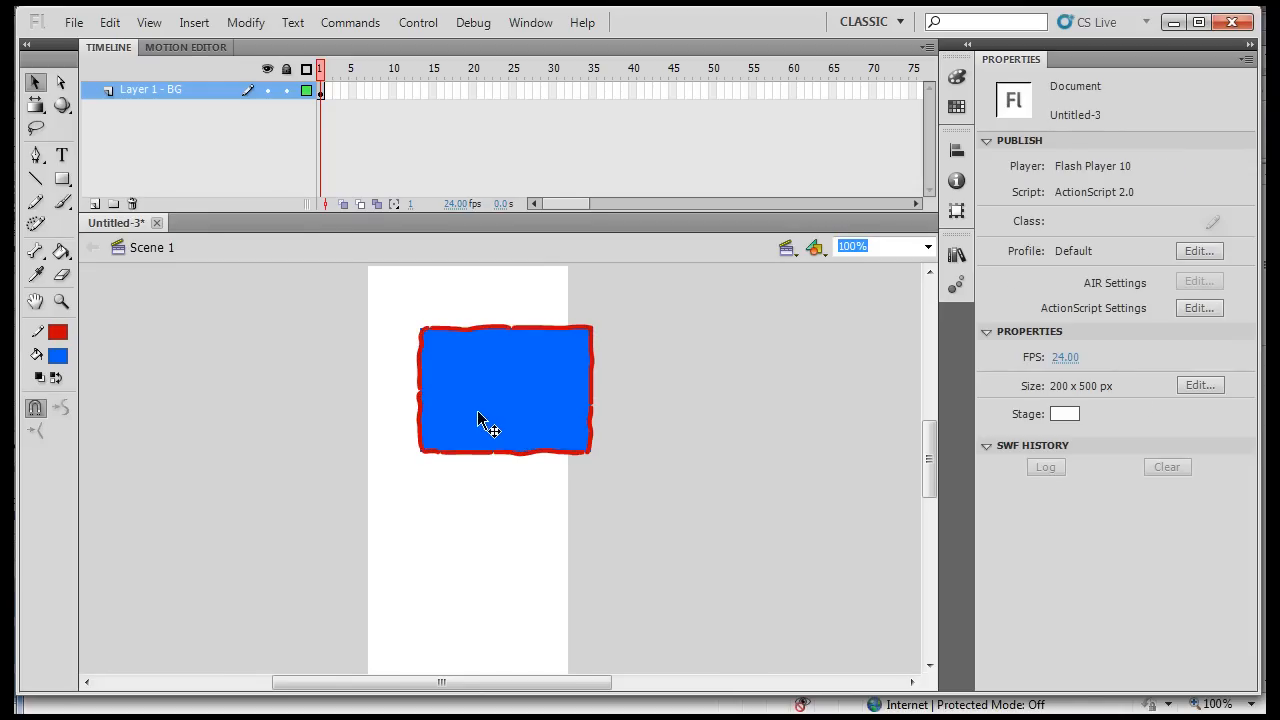
- Move the rectangle together with its outline so it lies fully within the stage, at about X 15, Y 62
{"action": "left_click", "coordinate": [490, 416]}
{"action": "double_click", "coordinate": [500, 420]}
{"action": "mouse_move", "coordinate": [520, 410]}
{"action": "left_mouse_down"}
{"action": "mouse_move", "coordinate": [480, 415]}
{"action": "mouse_move", "coordinate": [467, 400]}
{"action": "left_mouse_up"}
{"action": "left_click", "coordinate": [441, 482]}
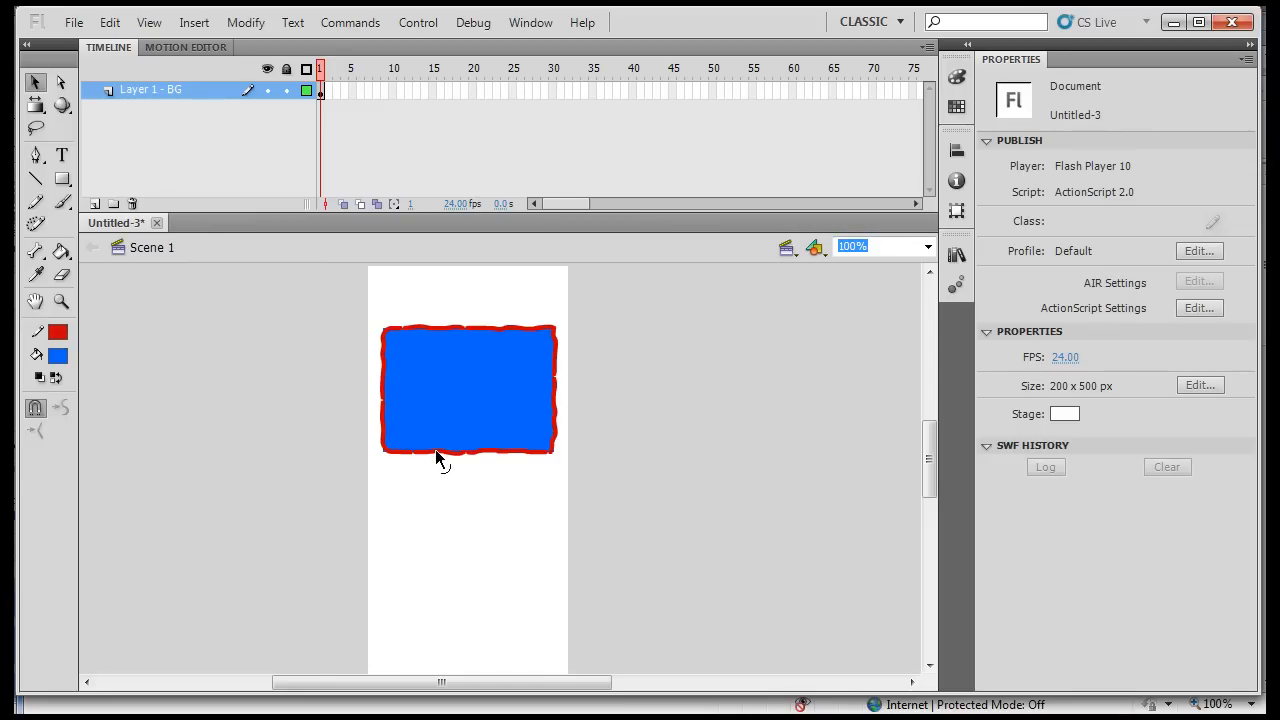
- Delete the outline segment along the rectangle's lower edge and restore it with the Ink Bottle Tool
{"action": "left_click", "coordinate": [436, 452]}
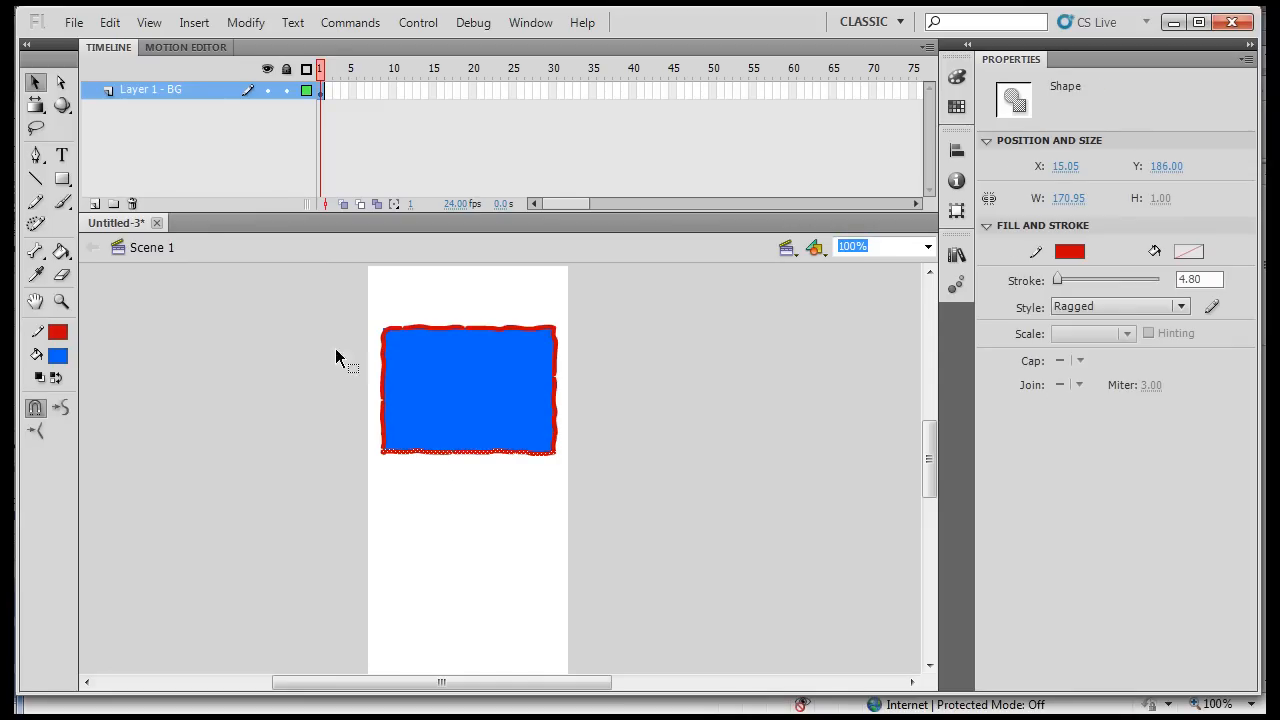
{"action": "left_click", "coordinate": [481, 488]}
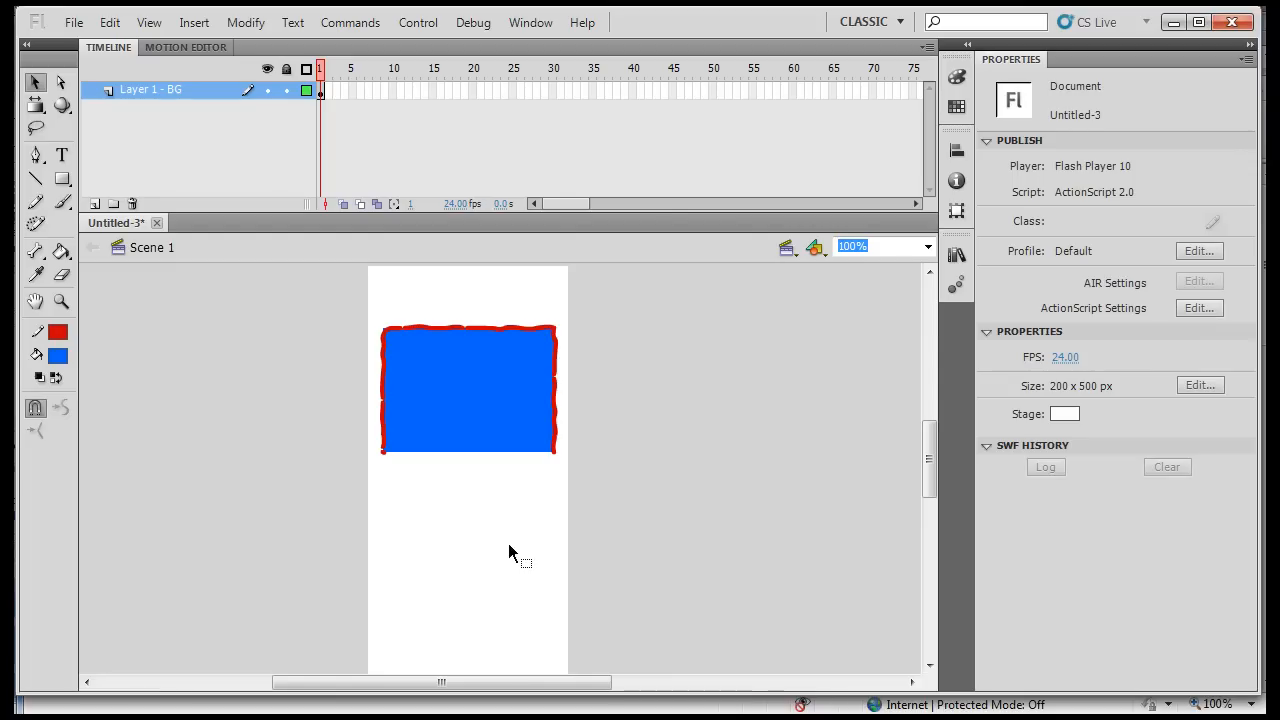
{"action": "left_click", "coordinate": [61, 251]}
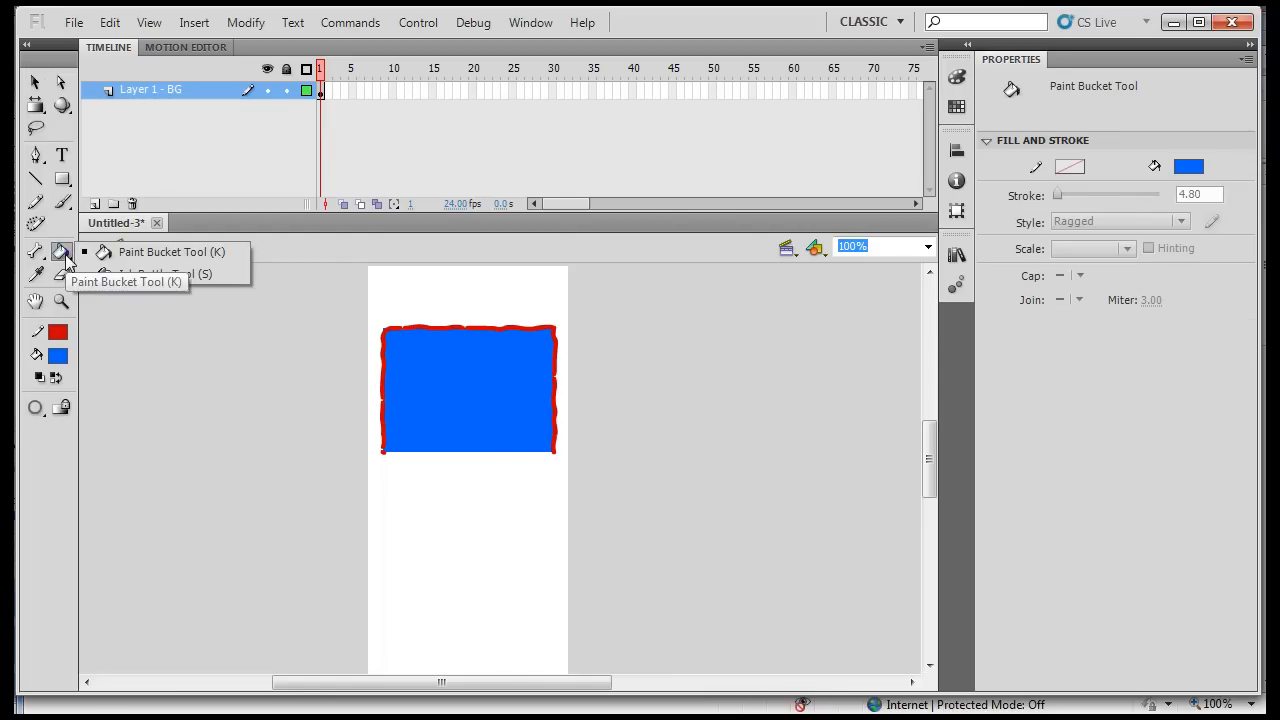
{"action": "left_click", "coordinate": [125, 273]}
{"action": "left_click", "coordinate": [517, 450]}
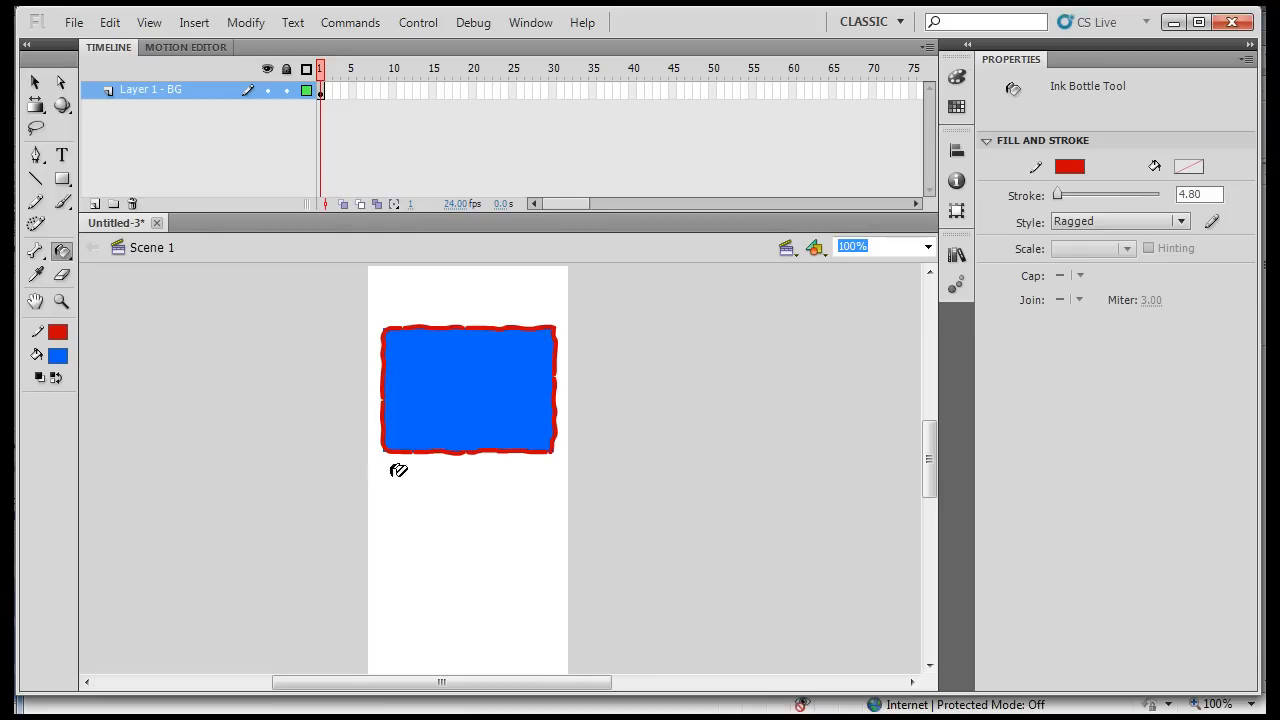
- Recolor the rectangle's fill to magenta #990066 with the Paint Bucket Tool
{"action": "left_click", "coordinate": [62, 251]}
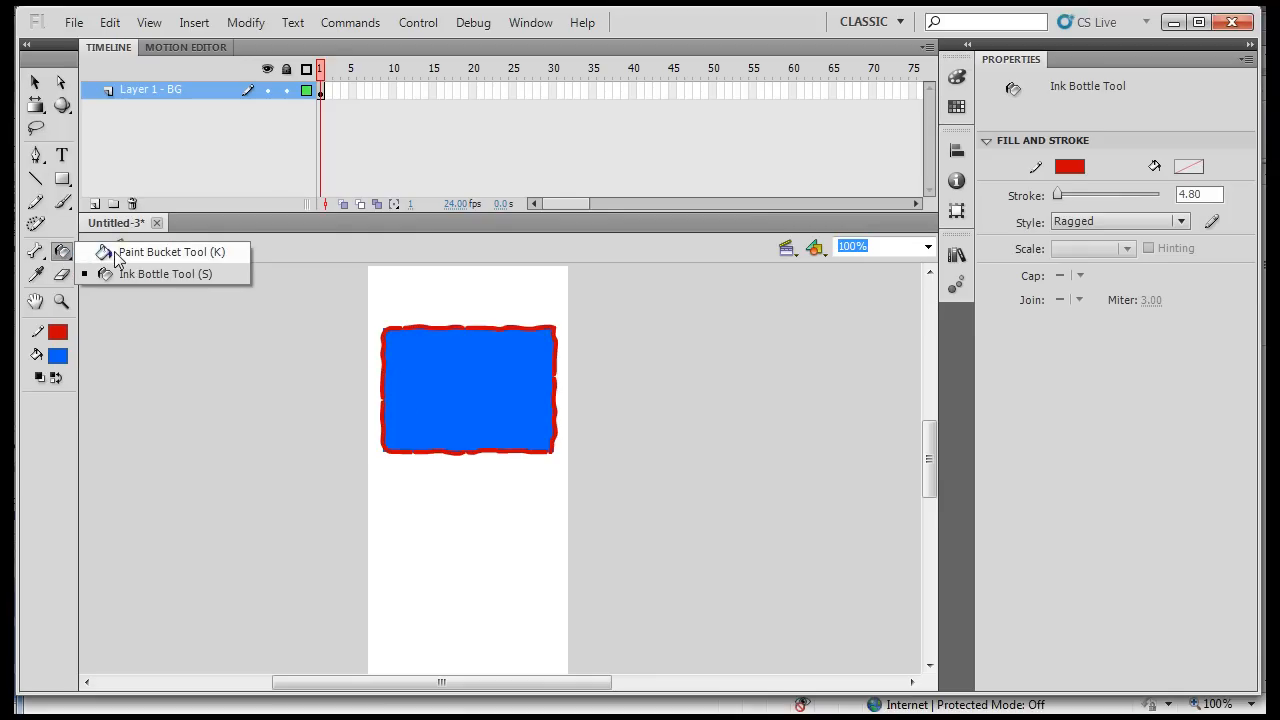
{"action": "left_click", "coordinate": [116, 255]}
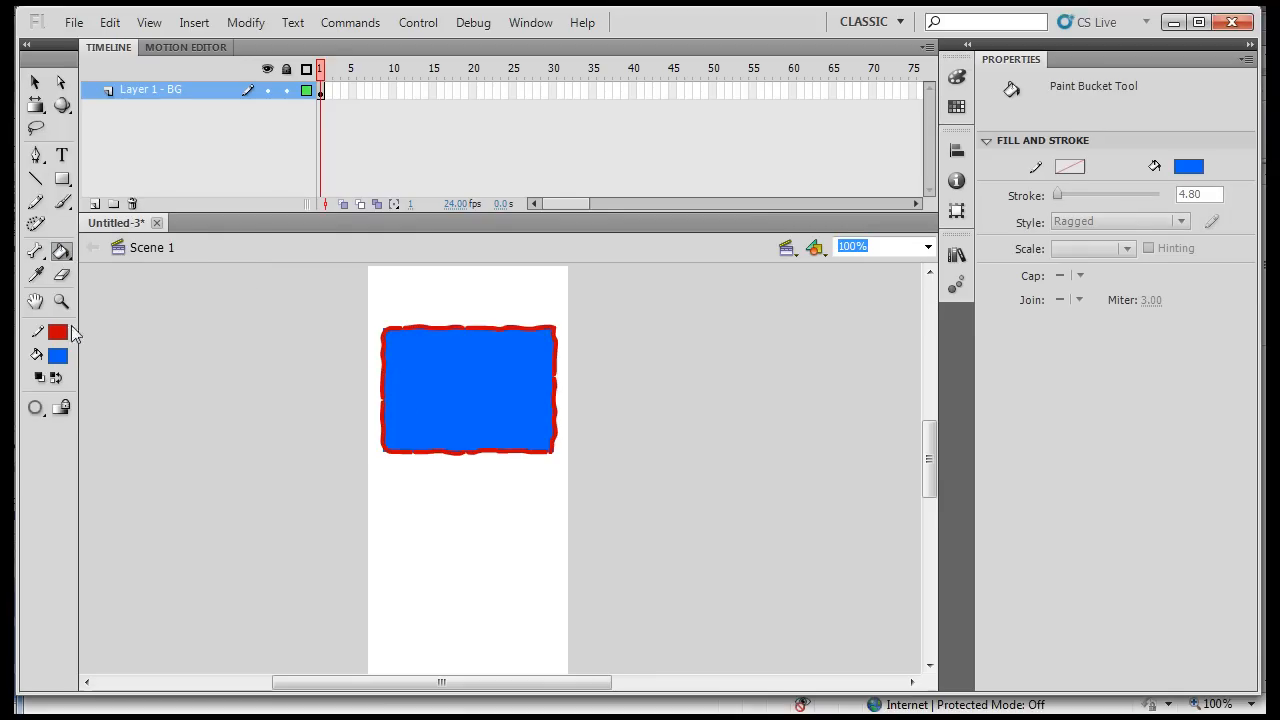
{"action": "left_click", "coordinate": [57, 356]}
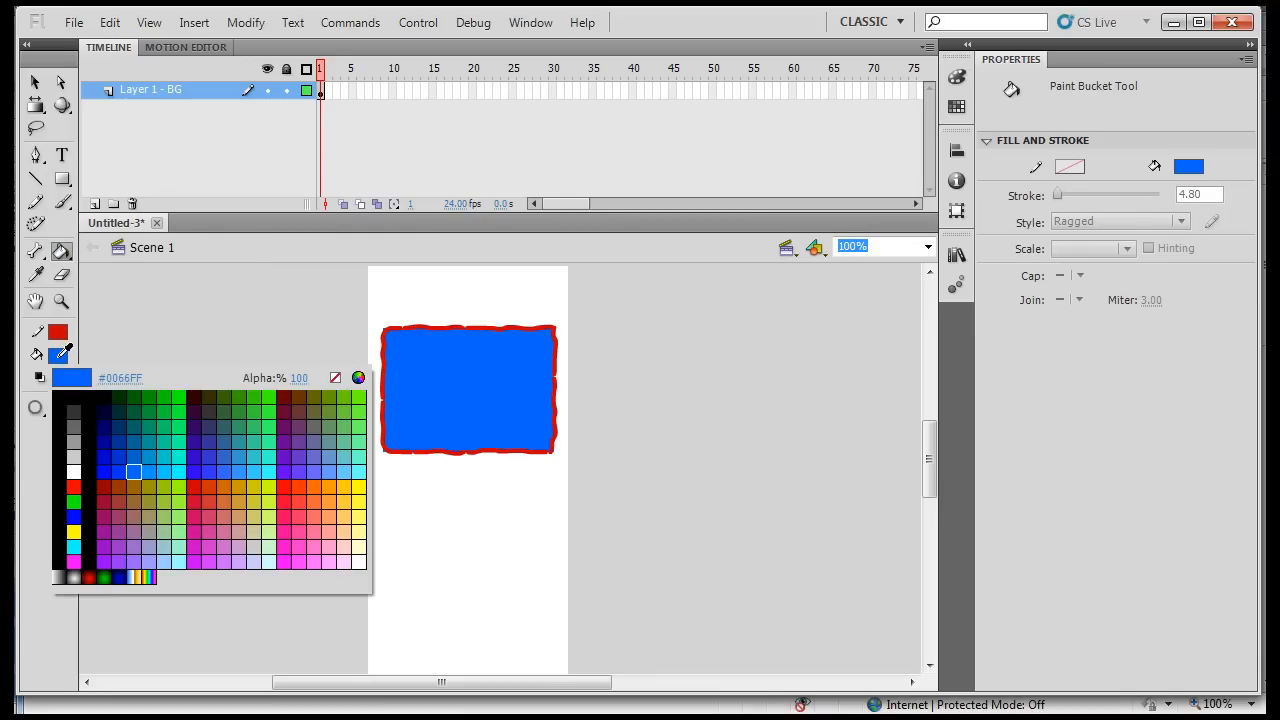
{"action": "left_click", "coordinate": [112, 508]}
{"action": "left_click", "coordinate": [459, 375]}
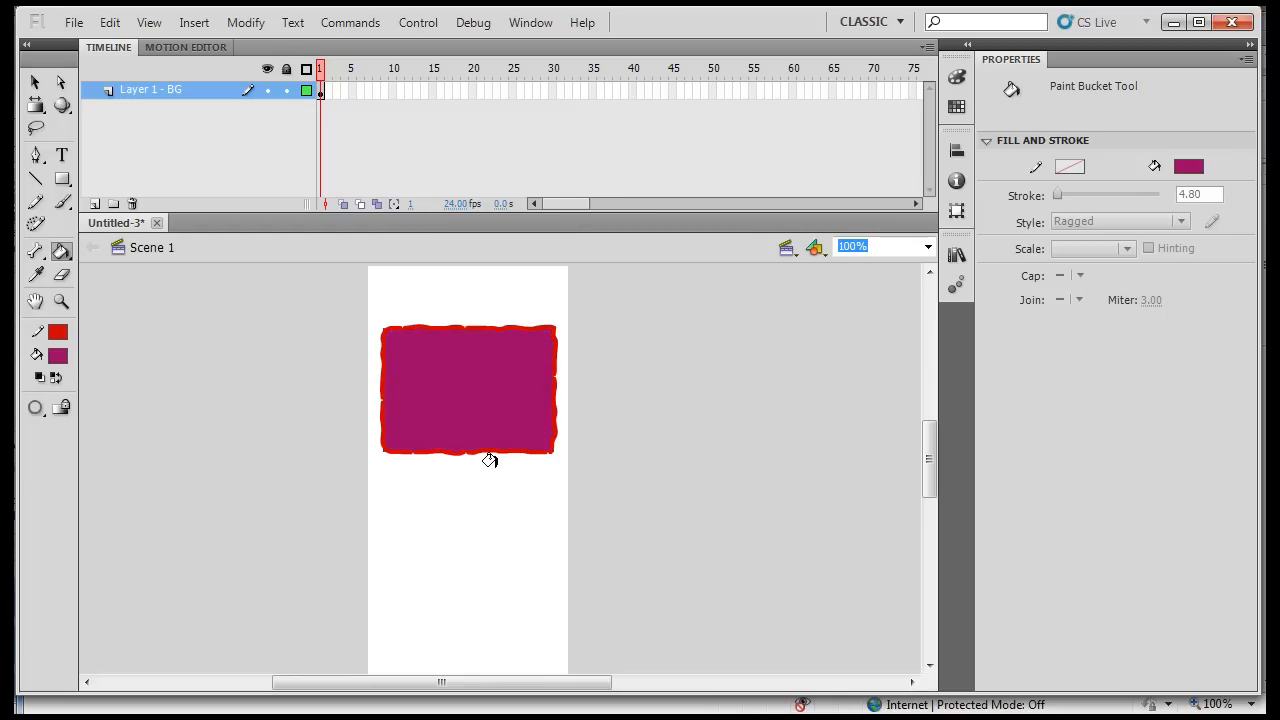
- Fill the rectangle with the black-and-white radial gradient, placing its bright center right of the middle
{"action": "left_click", "coordinate": [57, 357]}
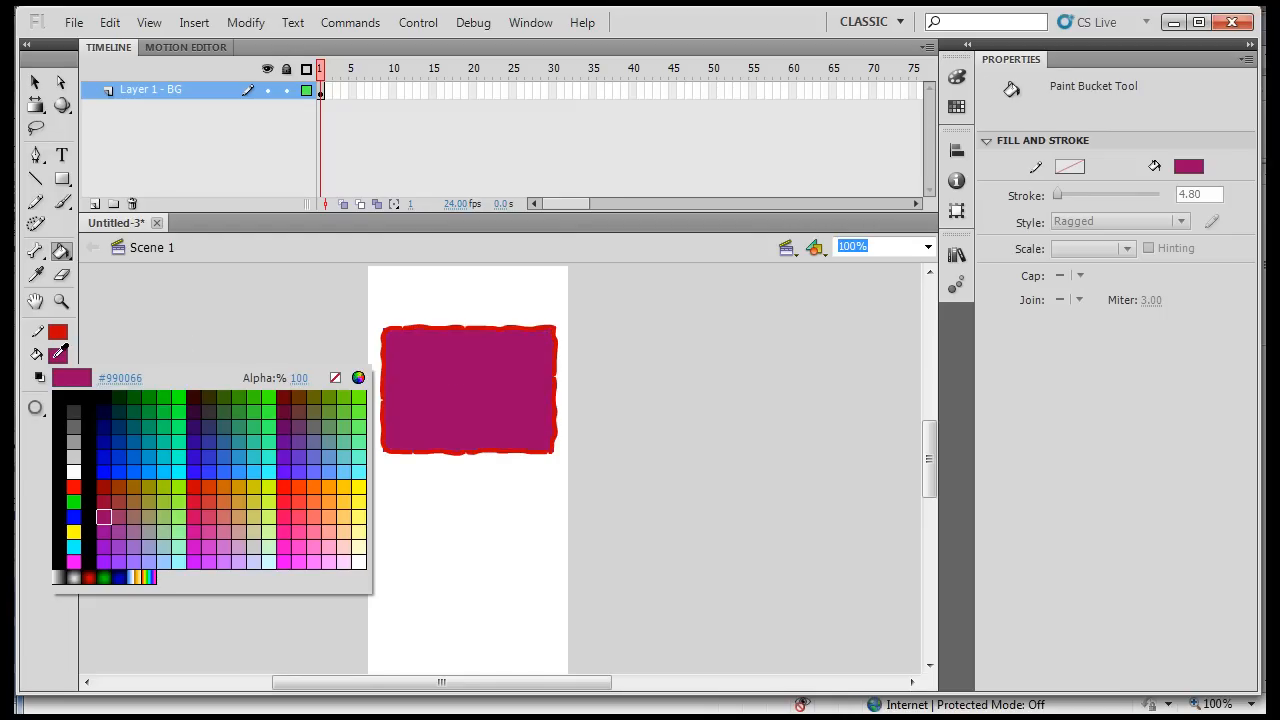
{"action": "left_click", "coordinate": [70, 572]}
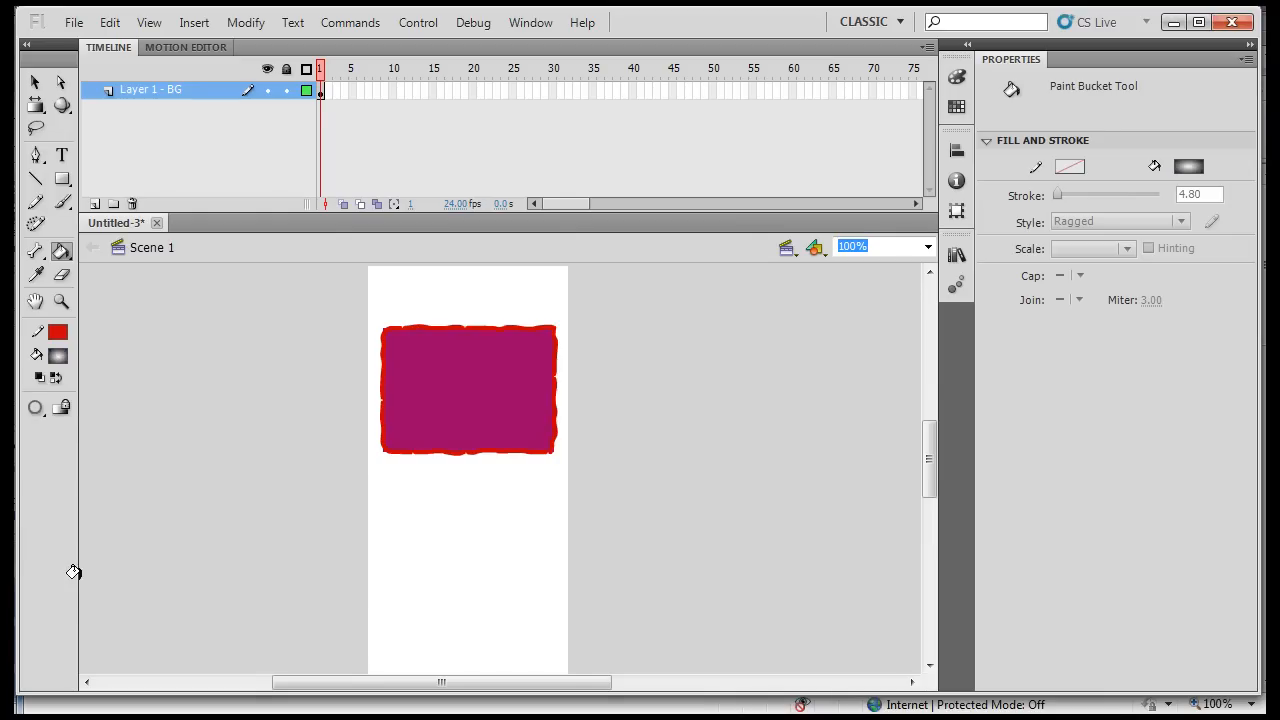
{"action": "left_click", "coordinate": [497, 404]}
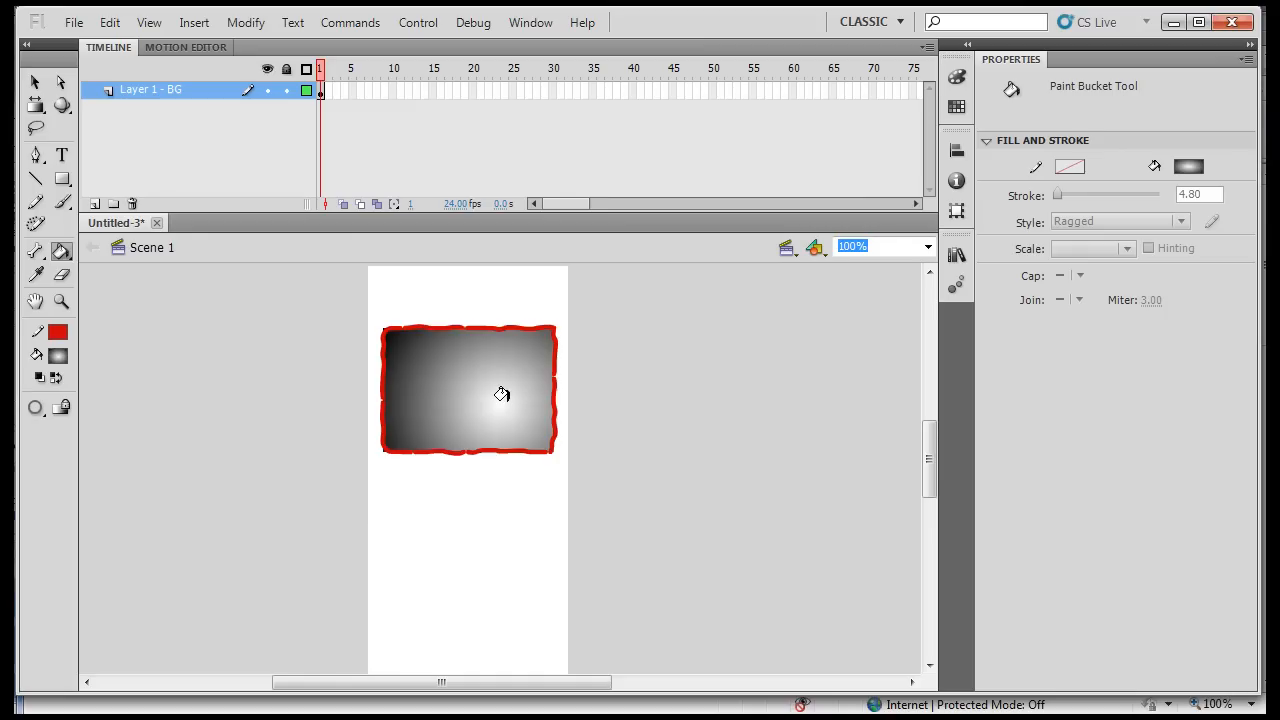
- Fill the rectangle with the black-and-white linear gradient running vertically, first white at the top, then reversed to black at the top
{"action": "left_click", "coordinate": [58, 356]}
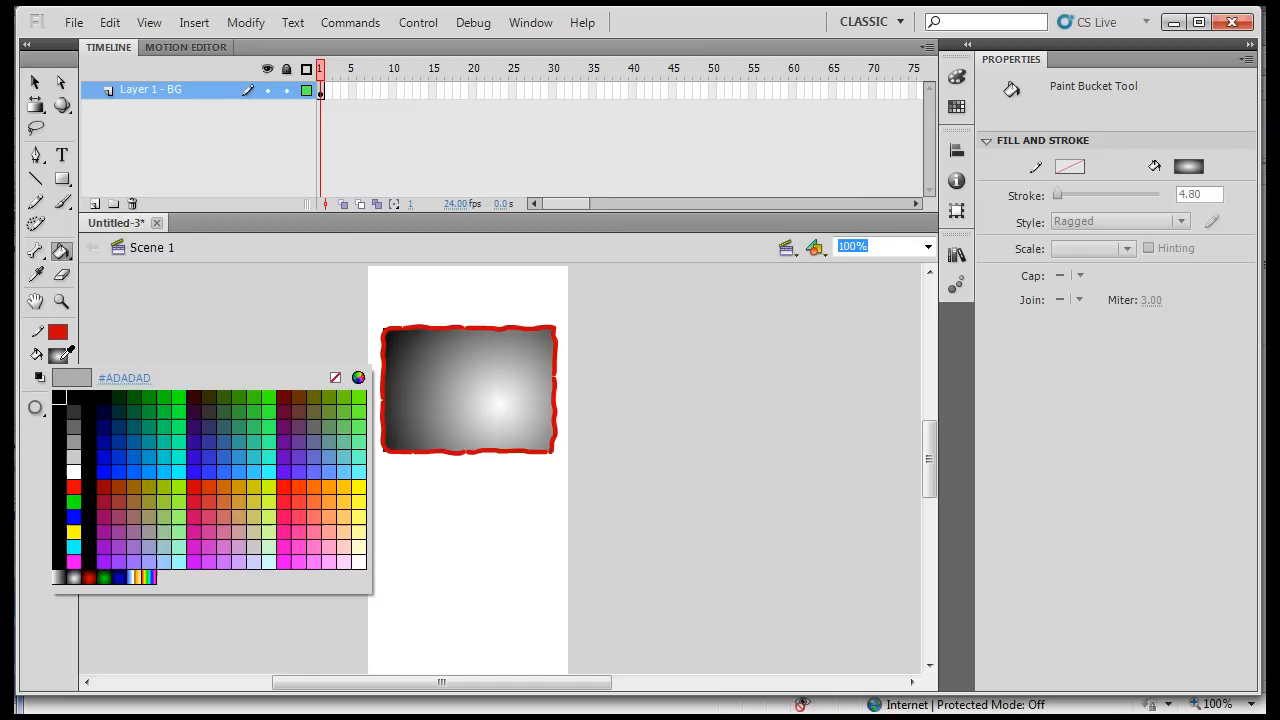
{"action": "left_click", "coordinate": [63, 575]}
{"action": "left_click_drag", "start_coordinate": [460, 346], "coordinate": [457, 506]}
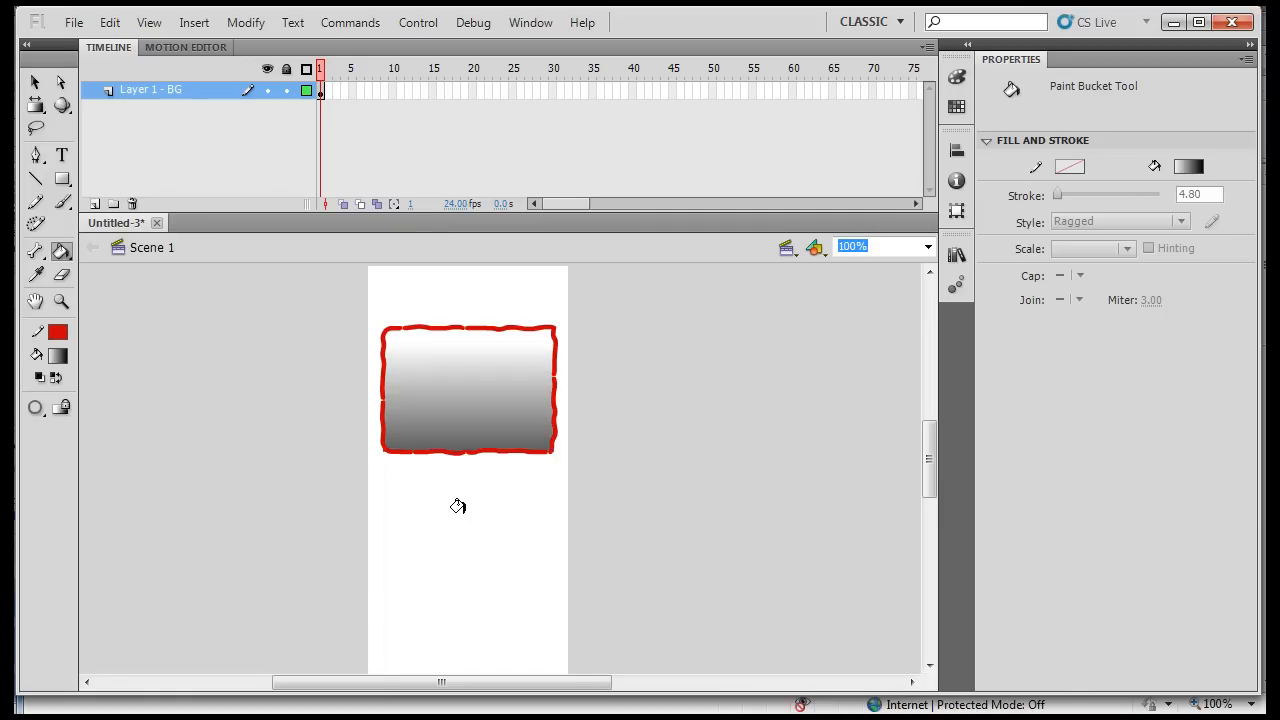
{"action": "mouse_move", "coordinate": [454, 426]}
{"action": "left_mouse_down"}
{"action": "mouse_move", "coordinate": [471, 374]}
{"action": "mouse_move", "coordinate": [460, 364]}
{"action": "left_mouse_up"}
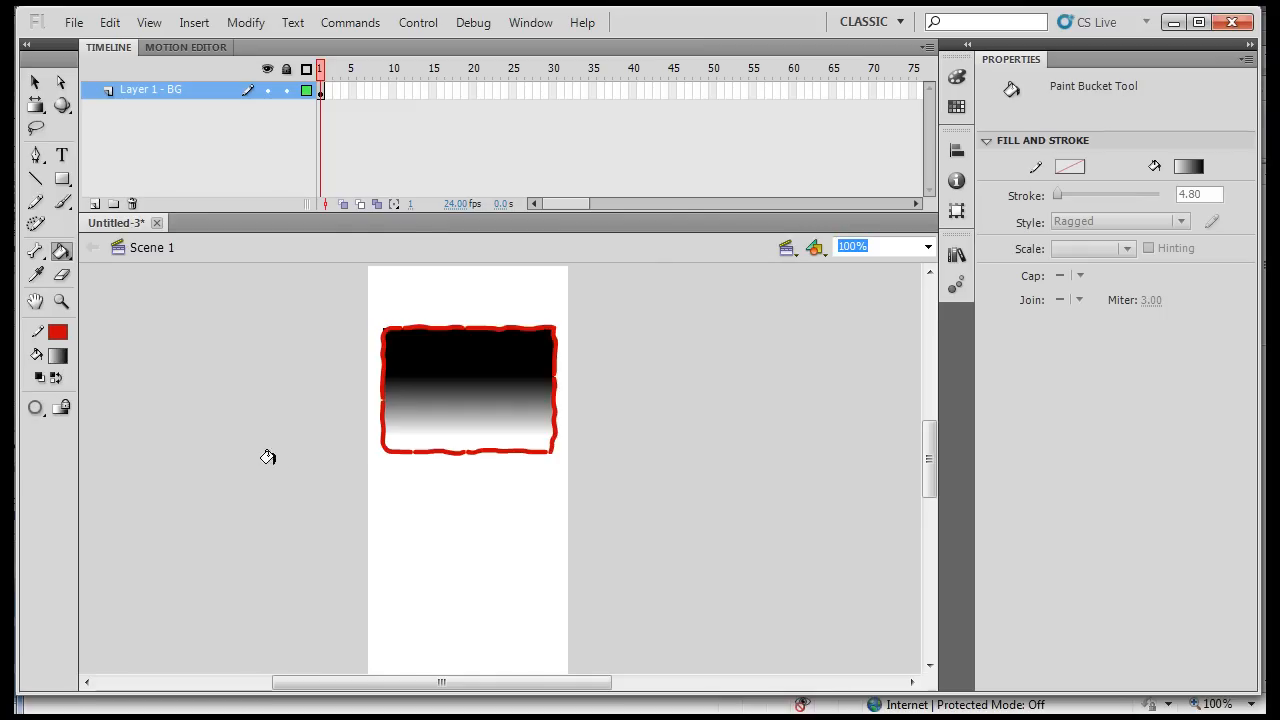
- Delete the gradient-filled rectangle together with its outline from the stage
{"action": "left_click", "coordinate": [36, 84]}
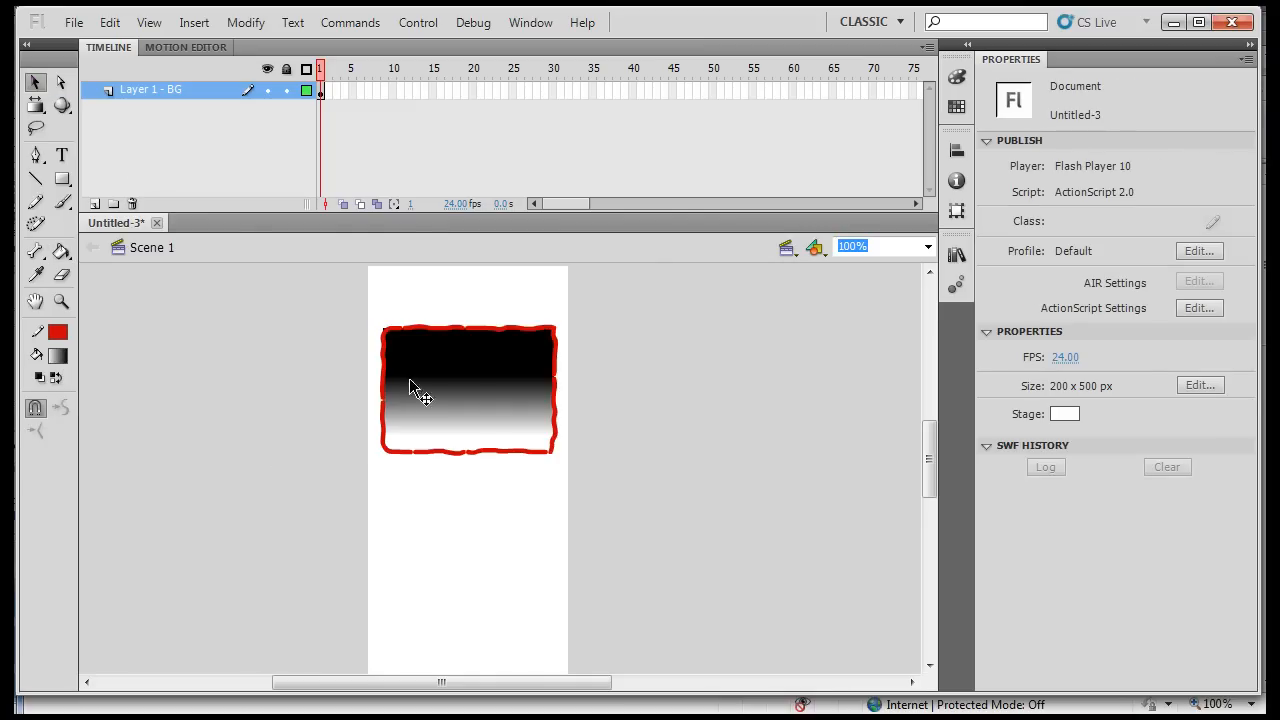
{"action": "double_click", "coordinate": [470, 412]}
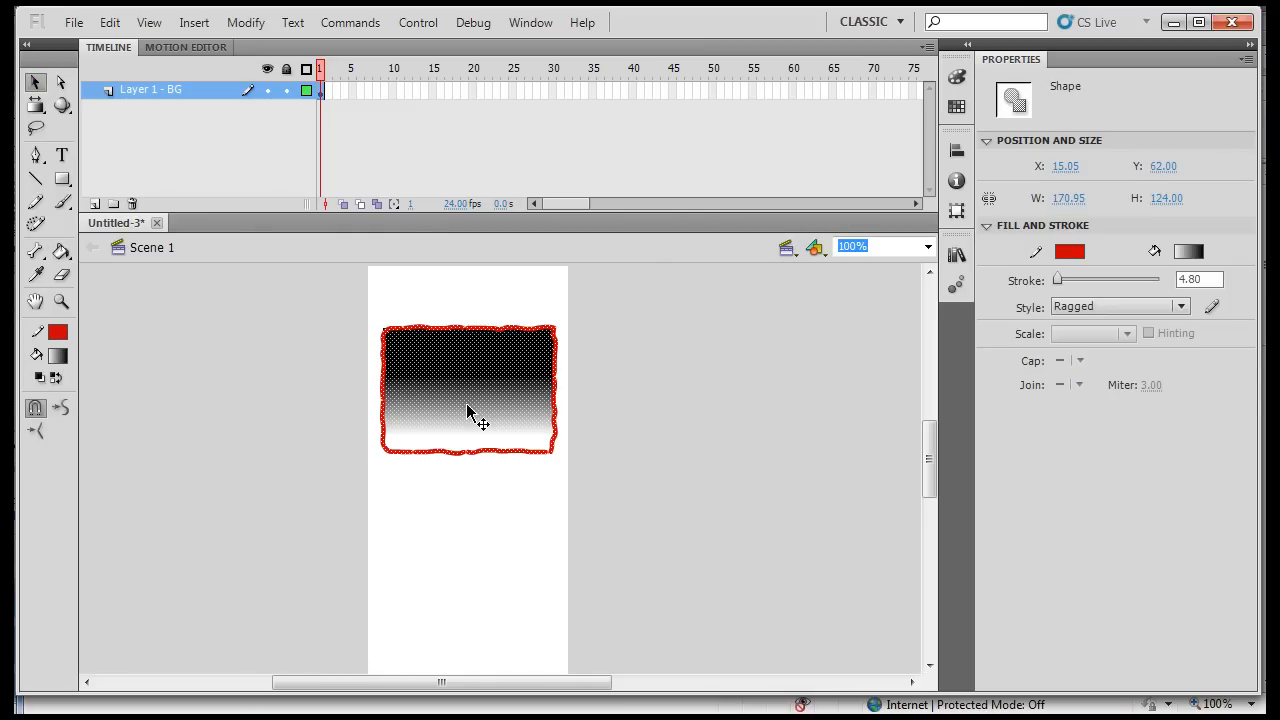
{"action": "key", "text": "Delete"}
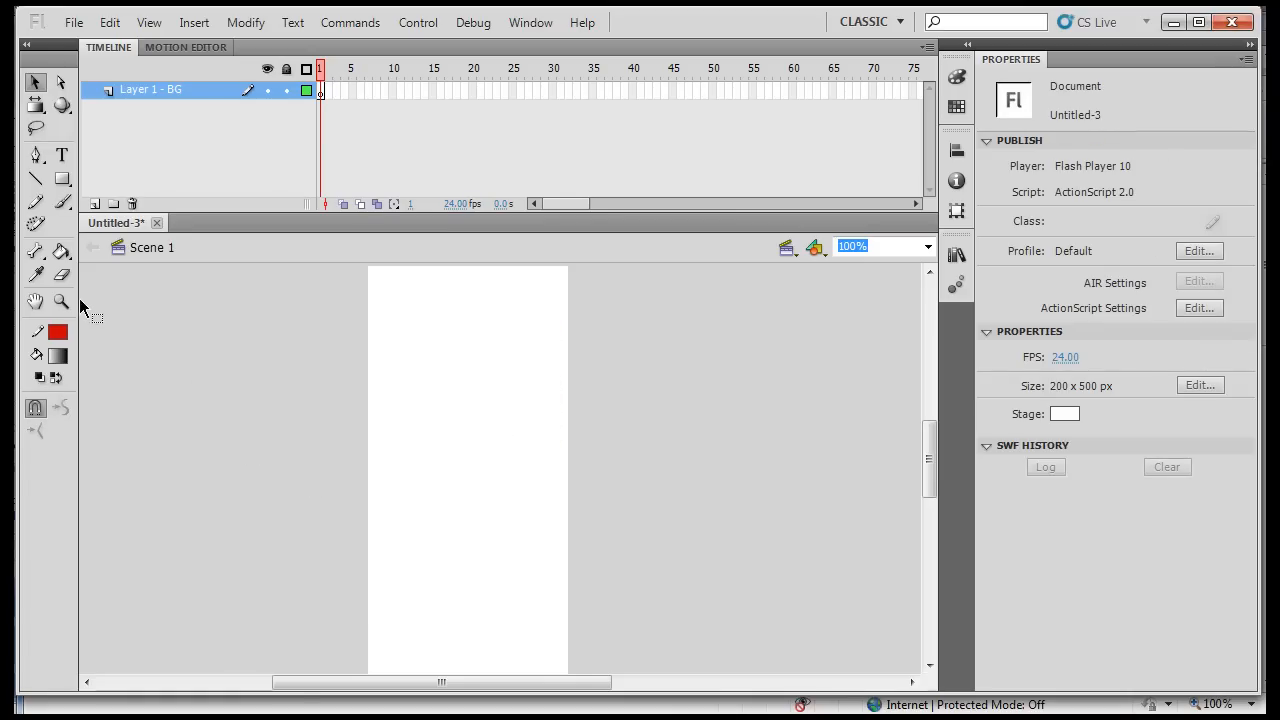
- Choose the black-and-white linear gradient as the fill color for the Paint Bucket Tool
{"action": "left_click", "coordinate": [61, 251]}
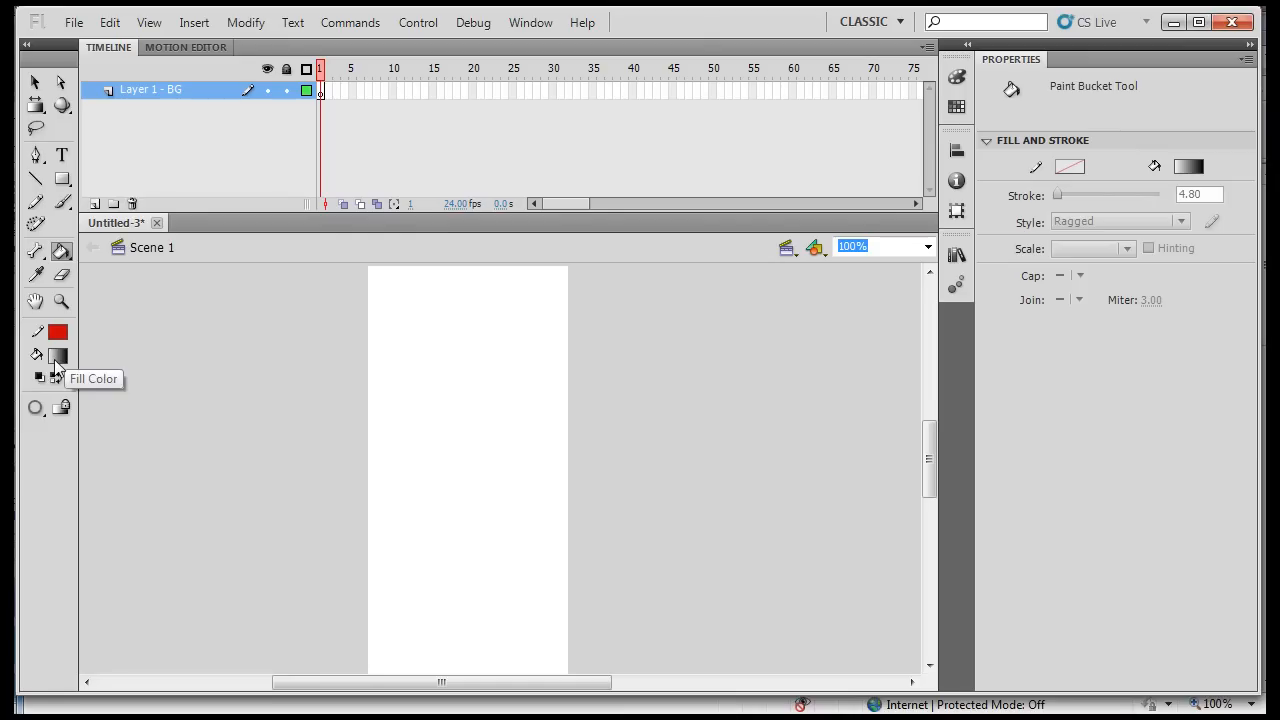
{"action": "left_click", "coordinate": [60, 357]}
{"action": "left_click", "coordinate": [62, 570]}
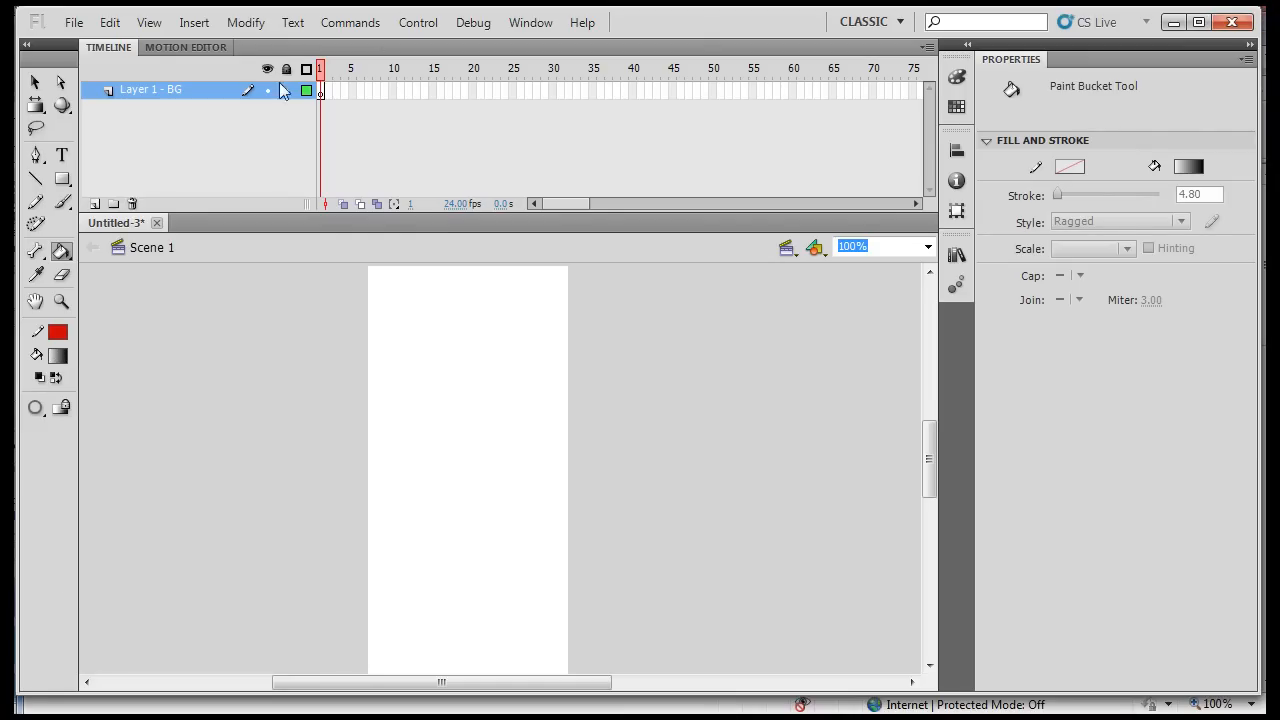
- Draw a rectangle without an outline, filled with the black-and-white linear gradient, over the visible width and height of the stage
{"action": "left_click", "coordinate": [62, 179]}
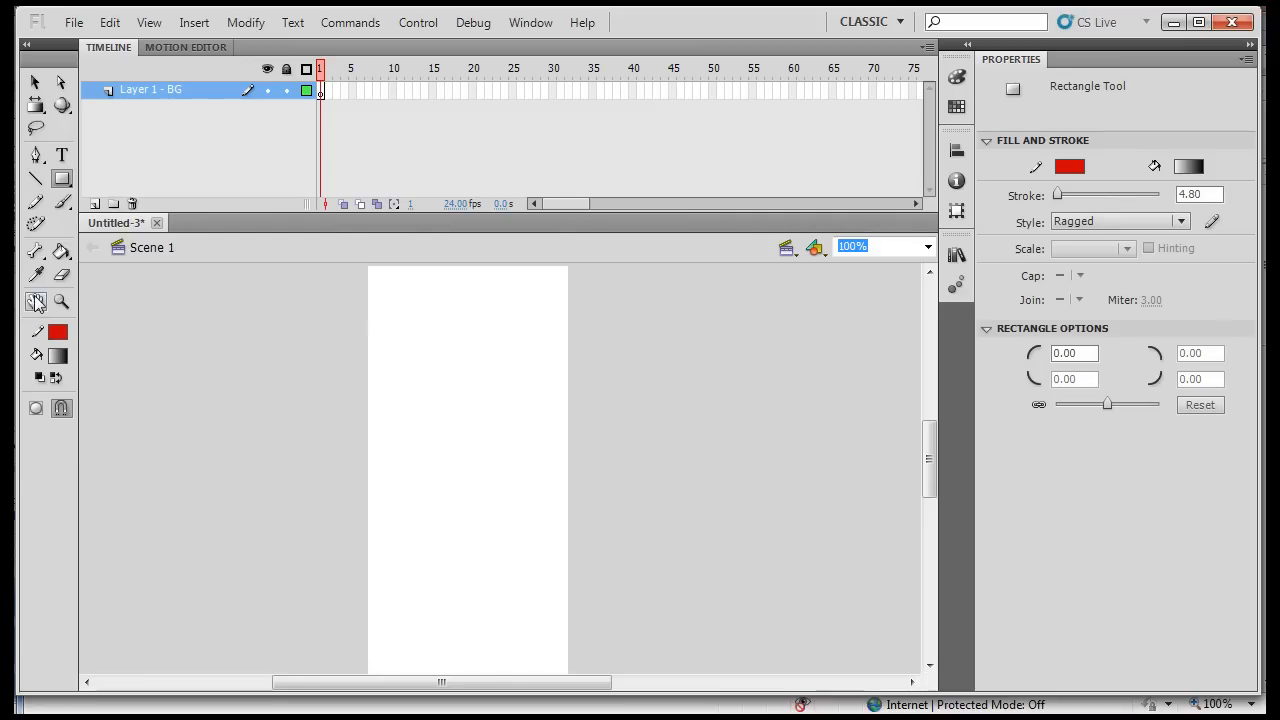
{"action": "left_click", "coordinate": [58, 332]}
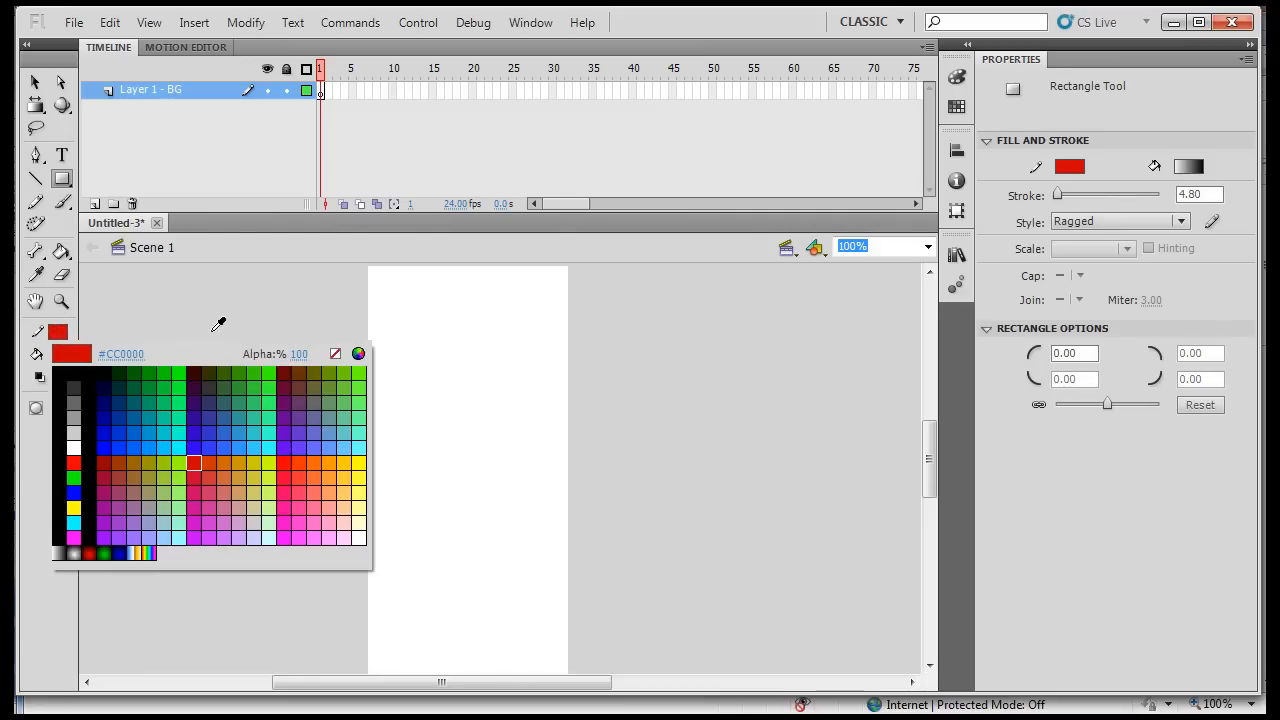
{"action": "left_click", "coordinate": [337, 353]}
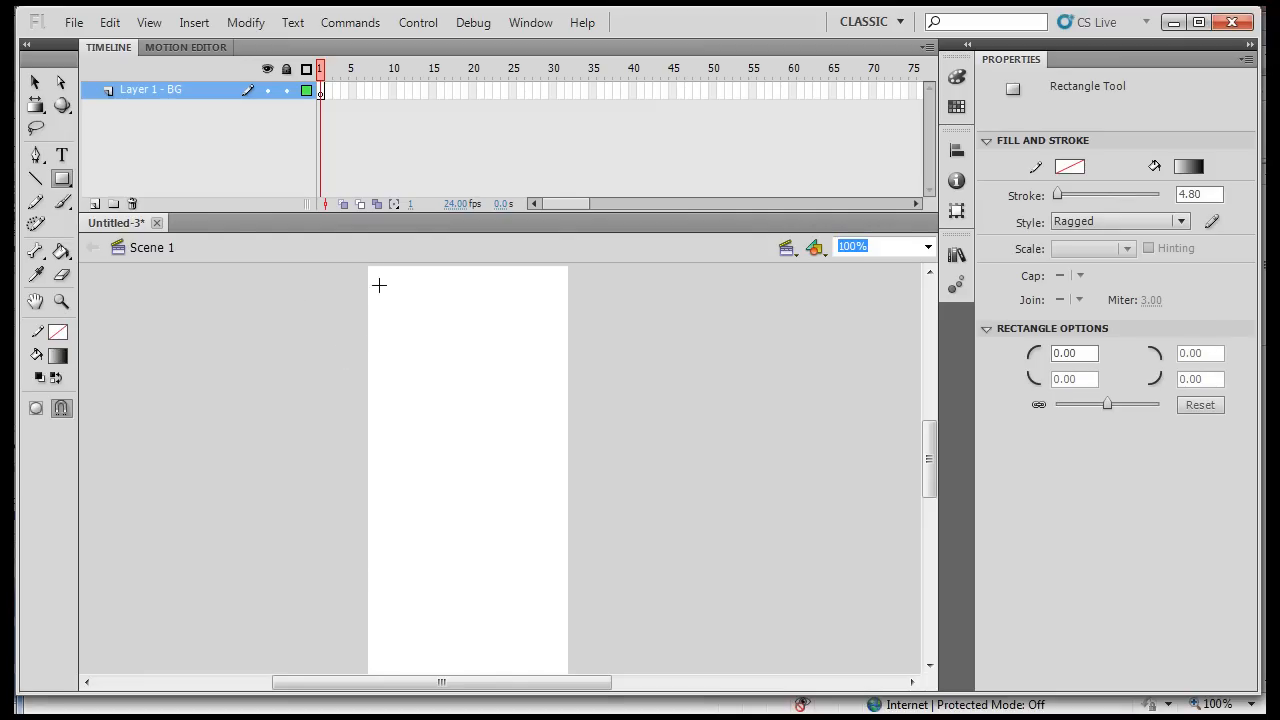
{"action": "left_click_drag", "start_coordinate": [366, 264], "coordinate": [571, 676]}
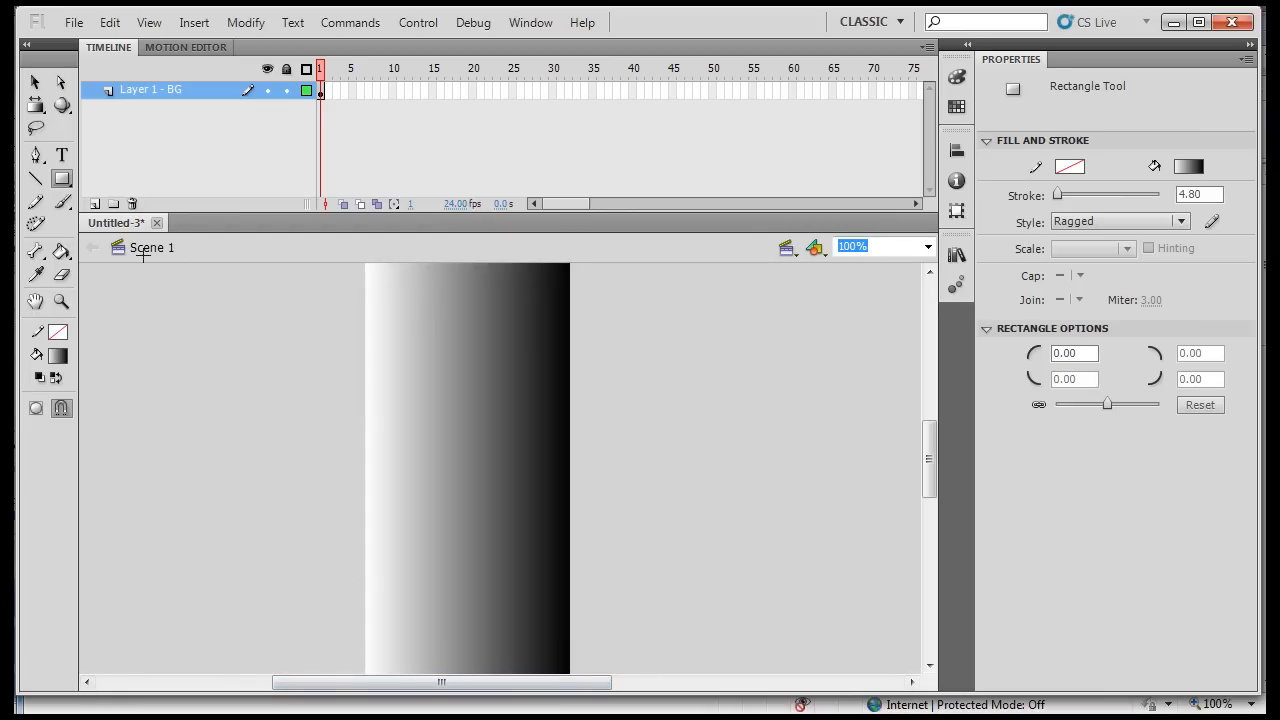
- Refill the rectangle with the linear gradient running vertically, finishing with black at the top and white at the bottom
{"action": "left_click", "coordinate": [61, 252]}
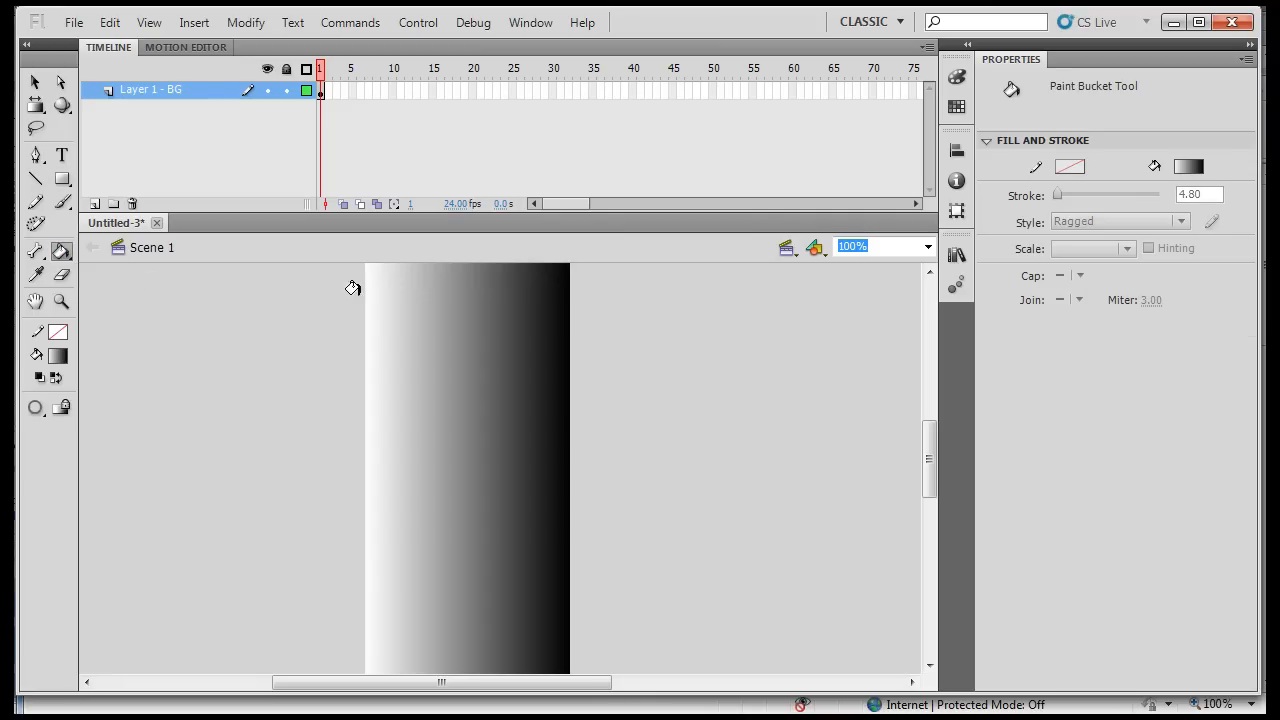
{"action": "left_click_drag", "start_coordinate": [454, 295], "coordinate": [461, 617]}
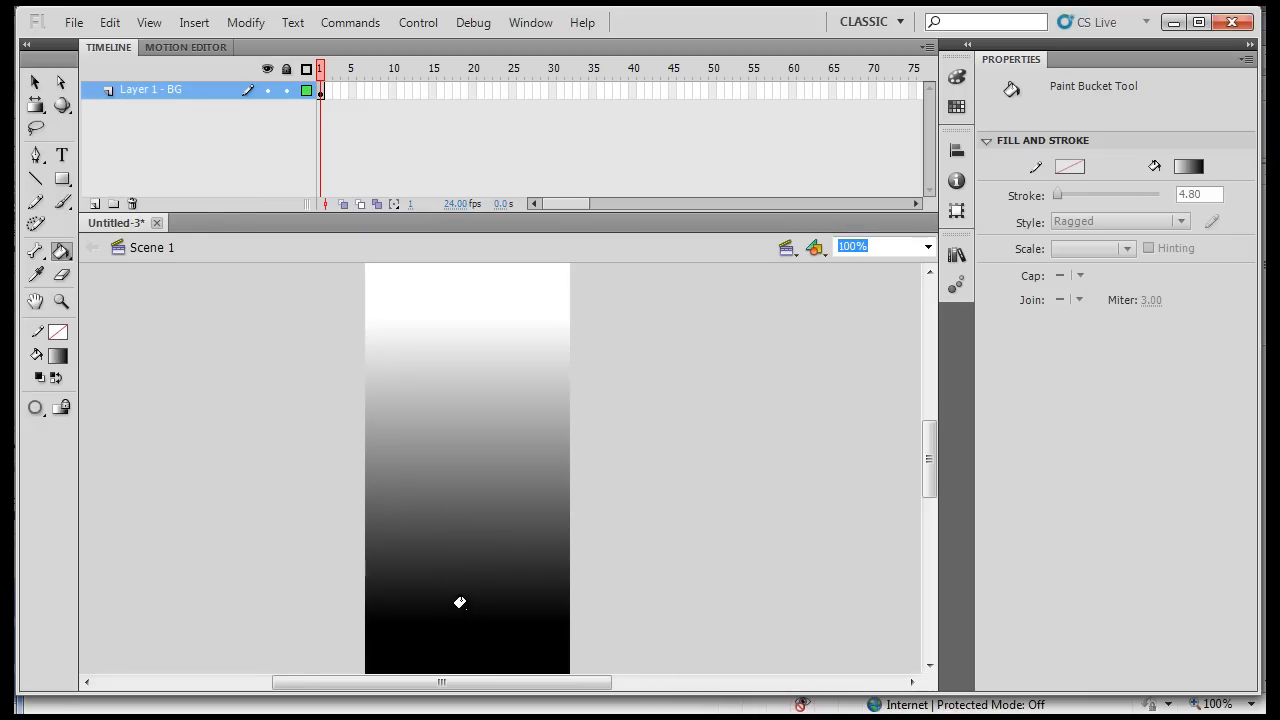
{"action": "mouse_move", "coordinate": [459, 588]}
{"action": "left_mouse_down"}
{"action": "mouse_move", "coordinate": [471, 466]}
{"action": "mouse_move", "coordinate": [440, 377]}
{"action": "mouse_move", "coordinate": [457, 316]}
{"action": "left_mouse_up"}
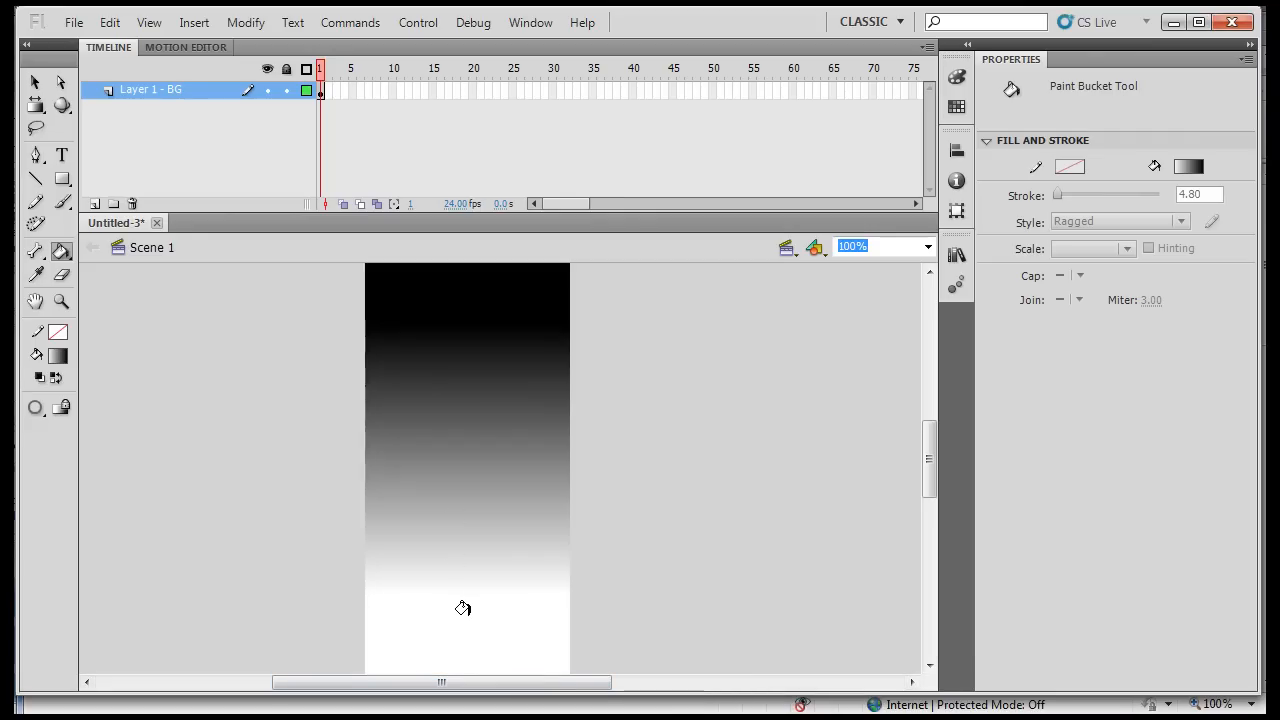
{"action": "left_click_drag", "start_coordinate": [459, 596], "coordinate": [461, 288]}
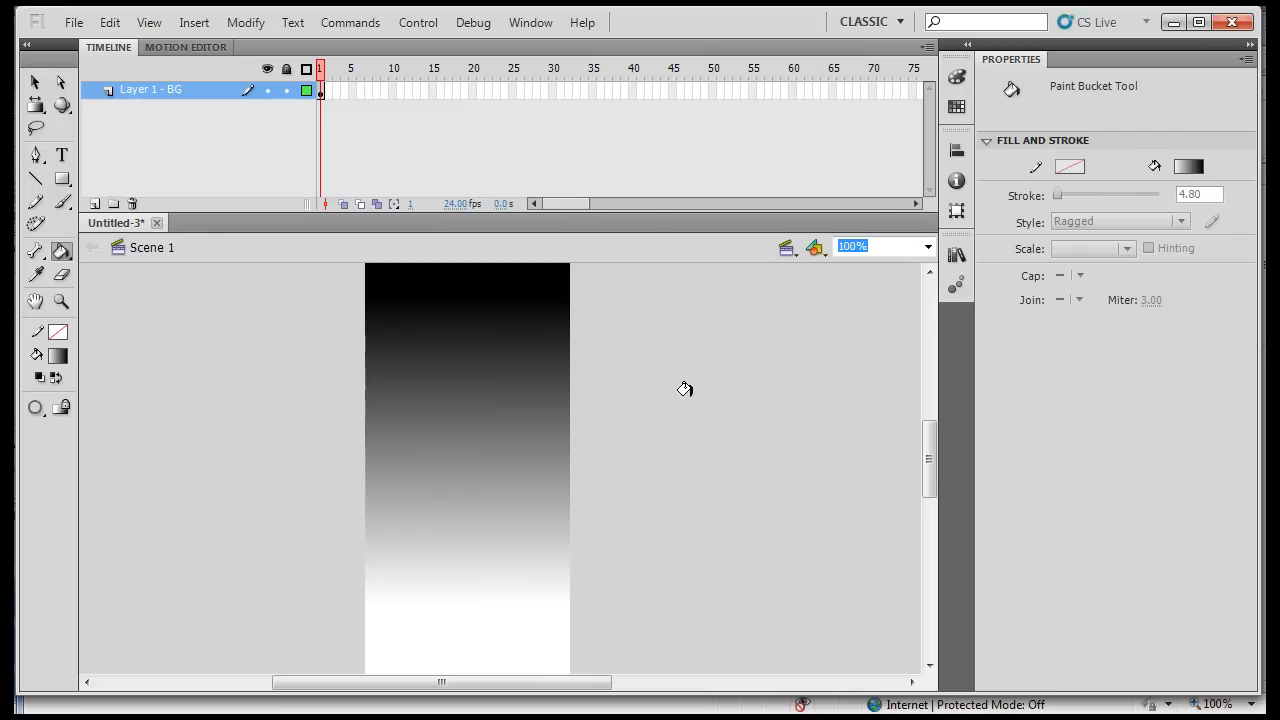
- Check the gradient shape by selecting and deselecting it, and lock the Layer 1 - BG layer
{"action": "left_click", "coordinate": [35, 82]}
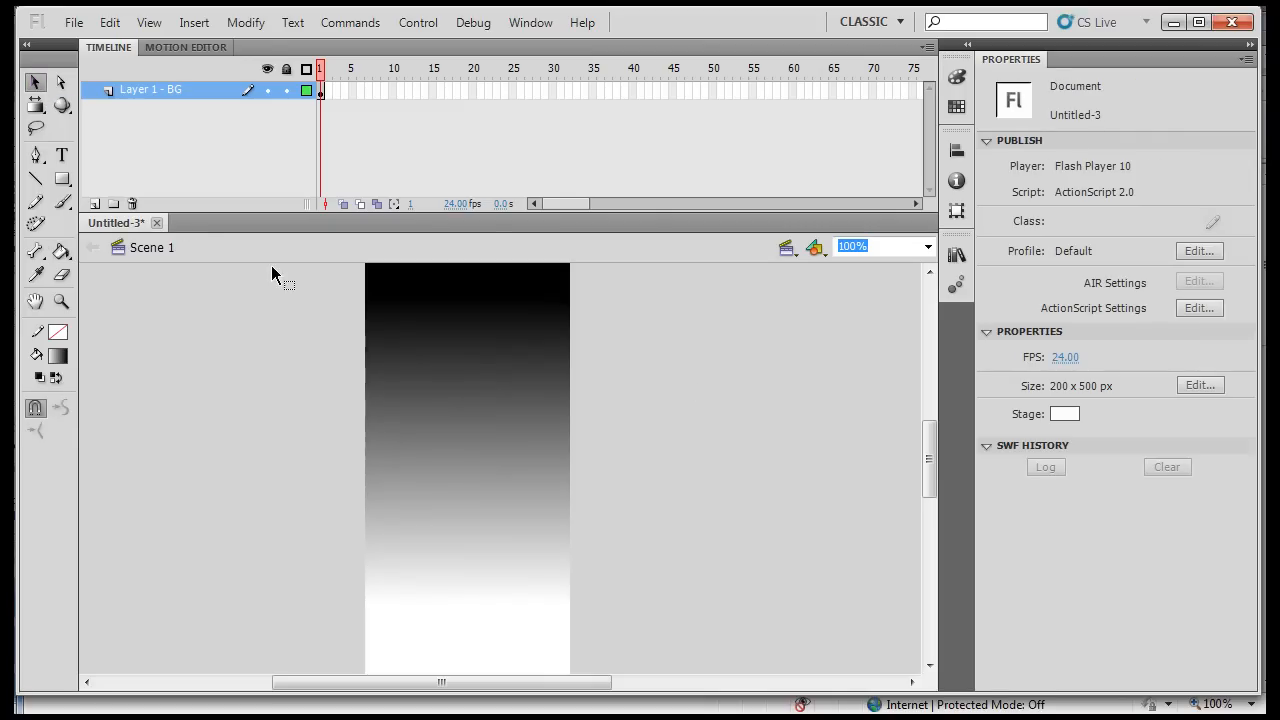
{"action": "left_click", "coordinate": [450, 362]}
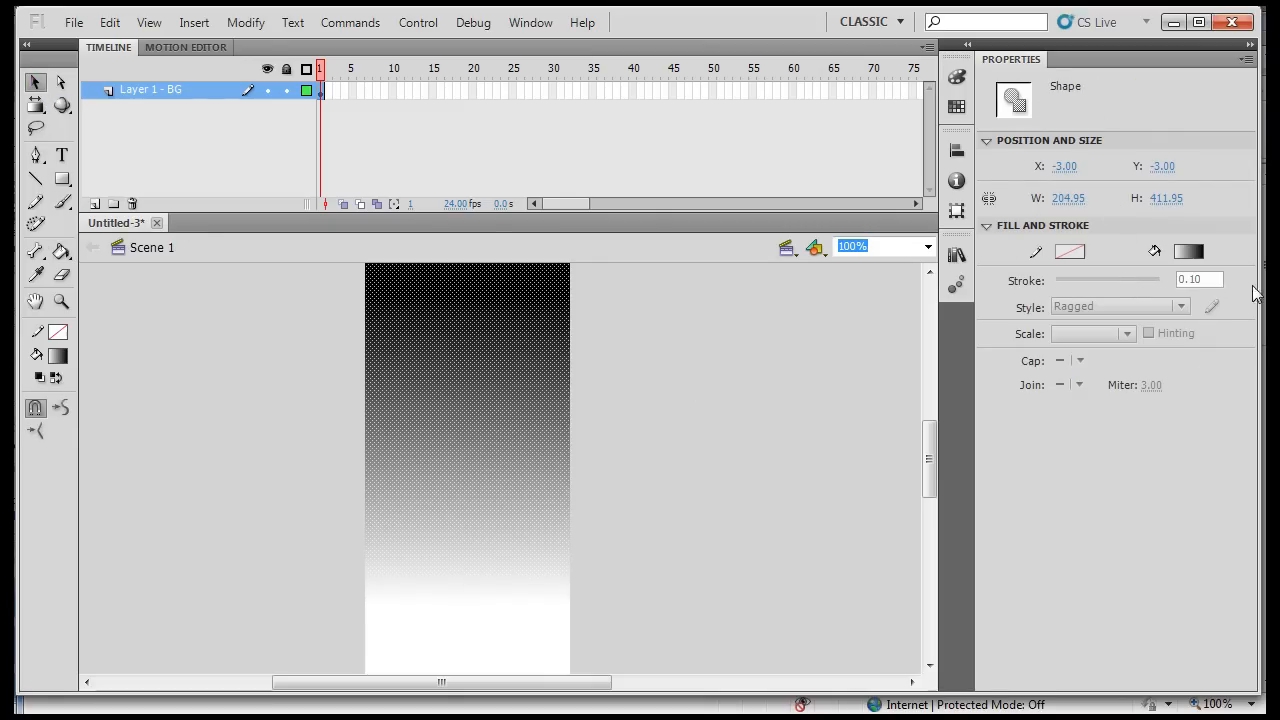
{"action": "left_click", "coordinate": [673, 488]}
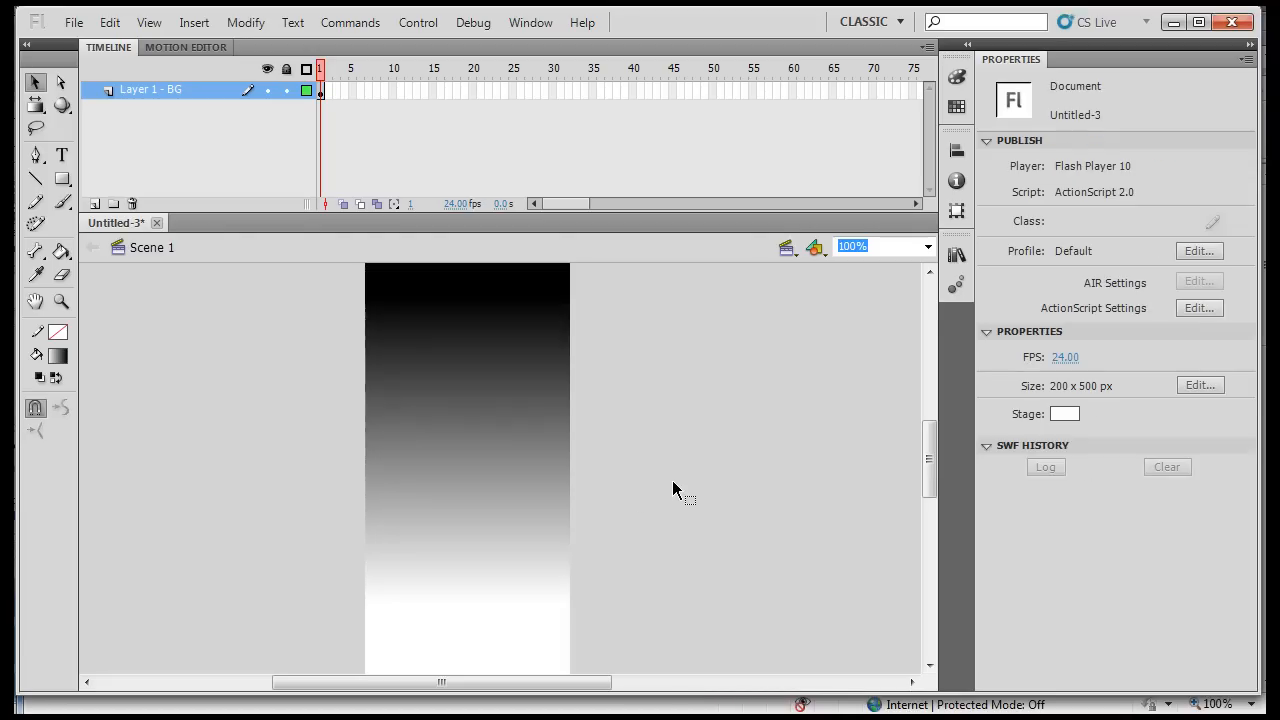
{"action": "left_click", "coordinate": [286, 90]}
{"action": "left_click", "coordinate": [1095, 719]}
{"action": "left_click", "coordinate": [1095, 719]}
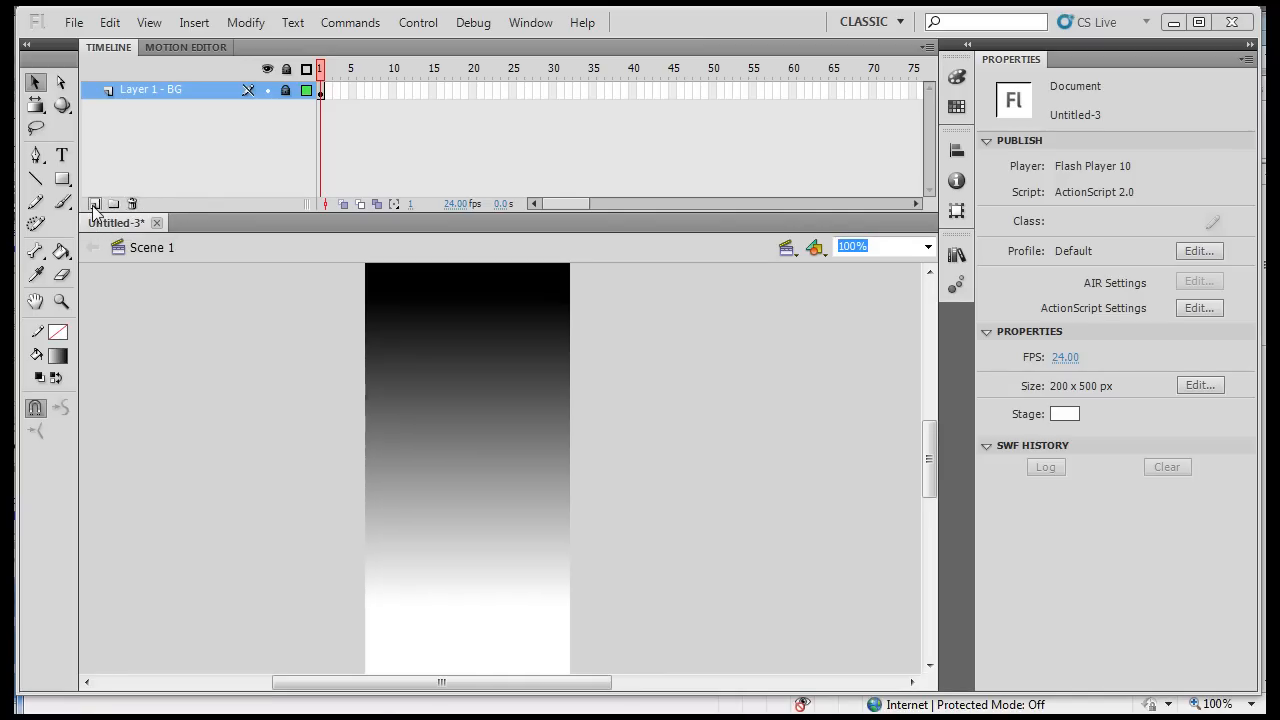
{"action": "left_click", "coordinate": [195, 23]}
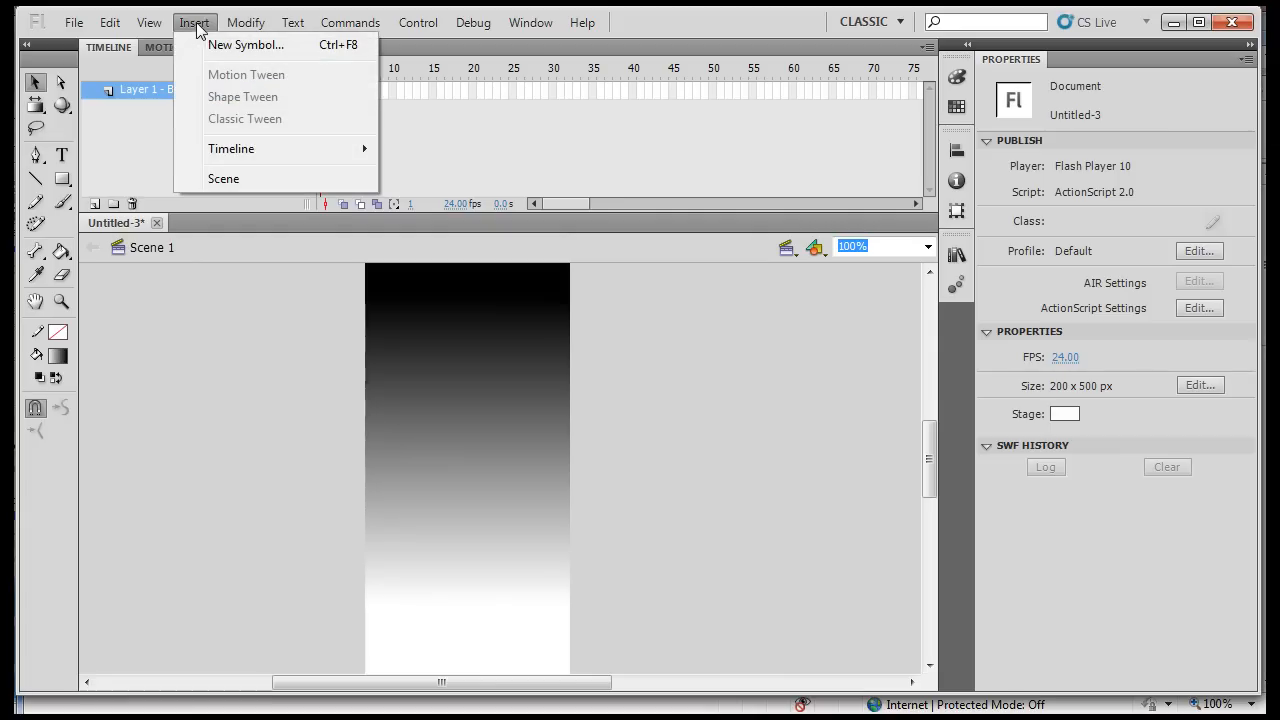
{"action": "mouse_move", "coordinate": [262, 160]}
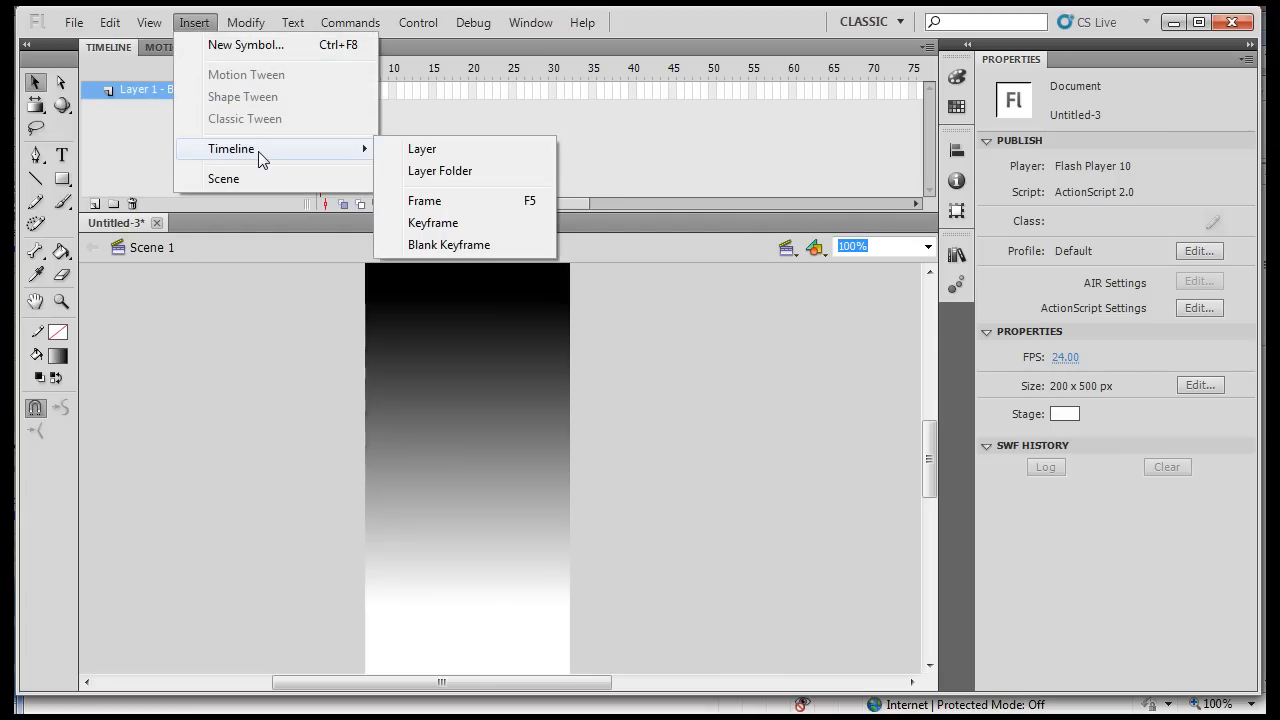
{"action": "left_click", "coordinate": [158, 354]}
- Add a layer above Layer 1 - BG, name it "Layer 2 - text and buttton", and widen the layer name area to fit
{"action": "left_click", "coordinate": [95, 205]}
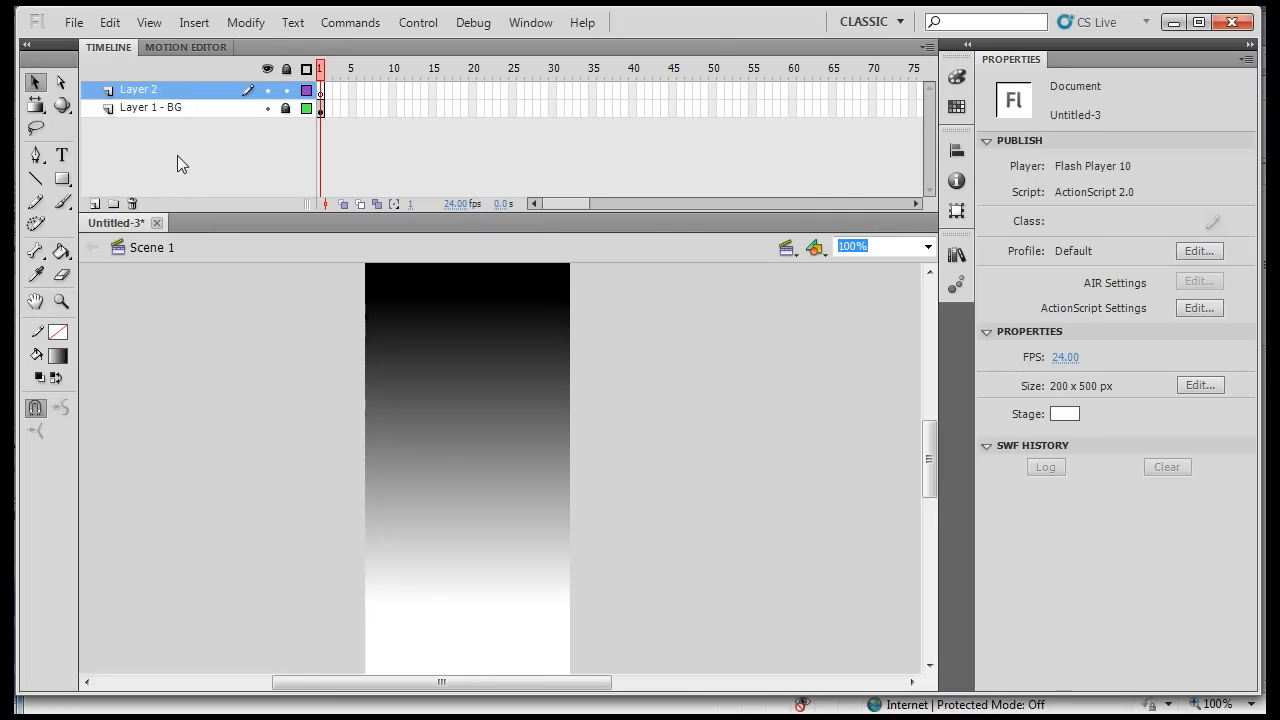
{"action": "double_click", "coordinate": [155, 92]}
{"action": "left_click", "coordinate": [167, 90]}
{"action": "type", "text": "- text"}
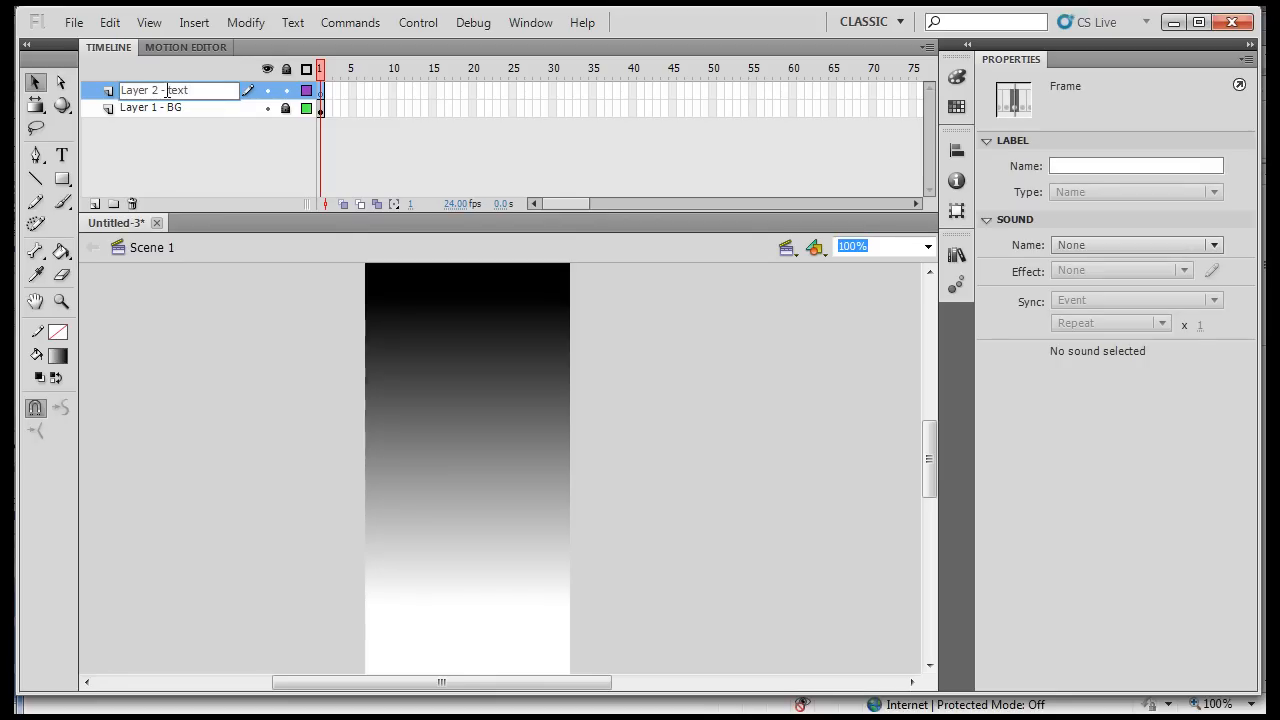
{"action": "type", "text": " and buttons"}
{"action": "left_click", "coordinate": [183, 158]}
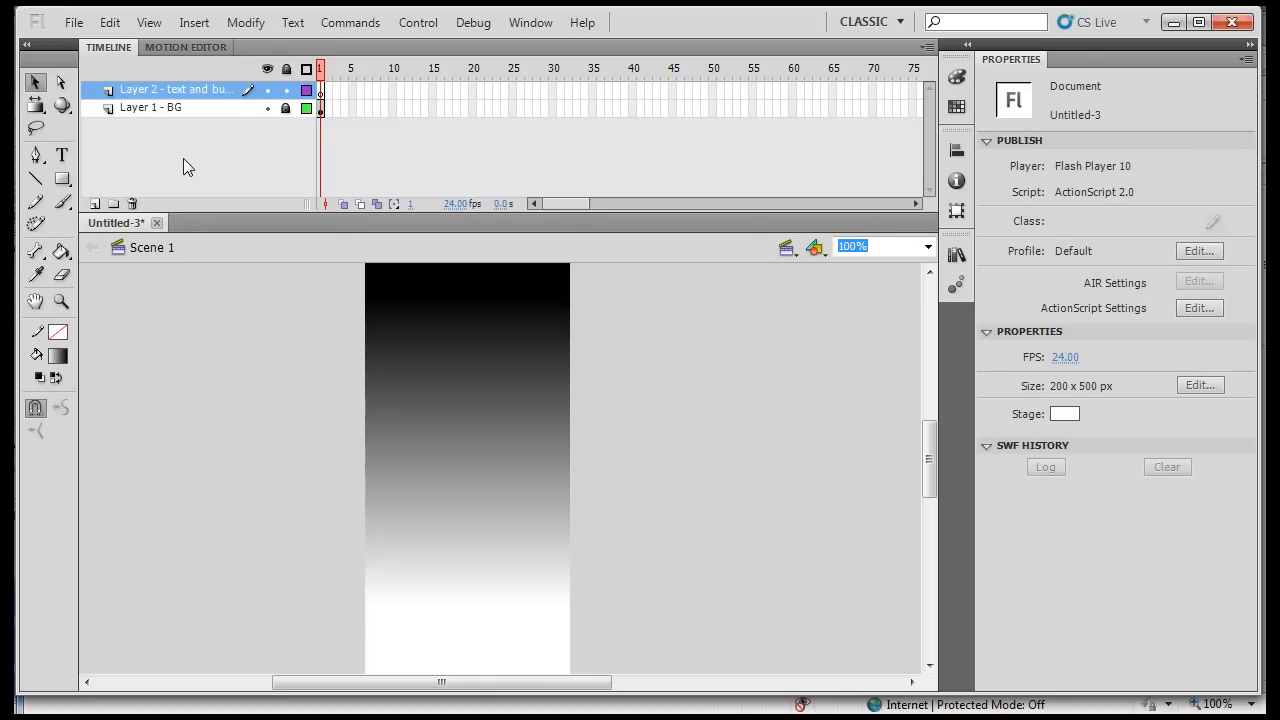
{"action": "left_click_drag", "start_coordinate": [313, 162], "coordinate": [349, 158]}
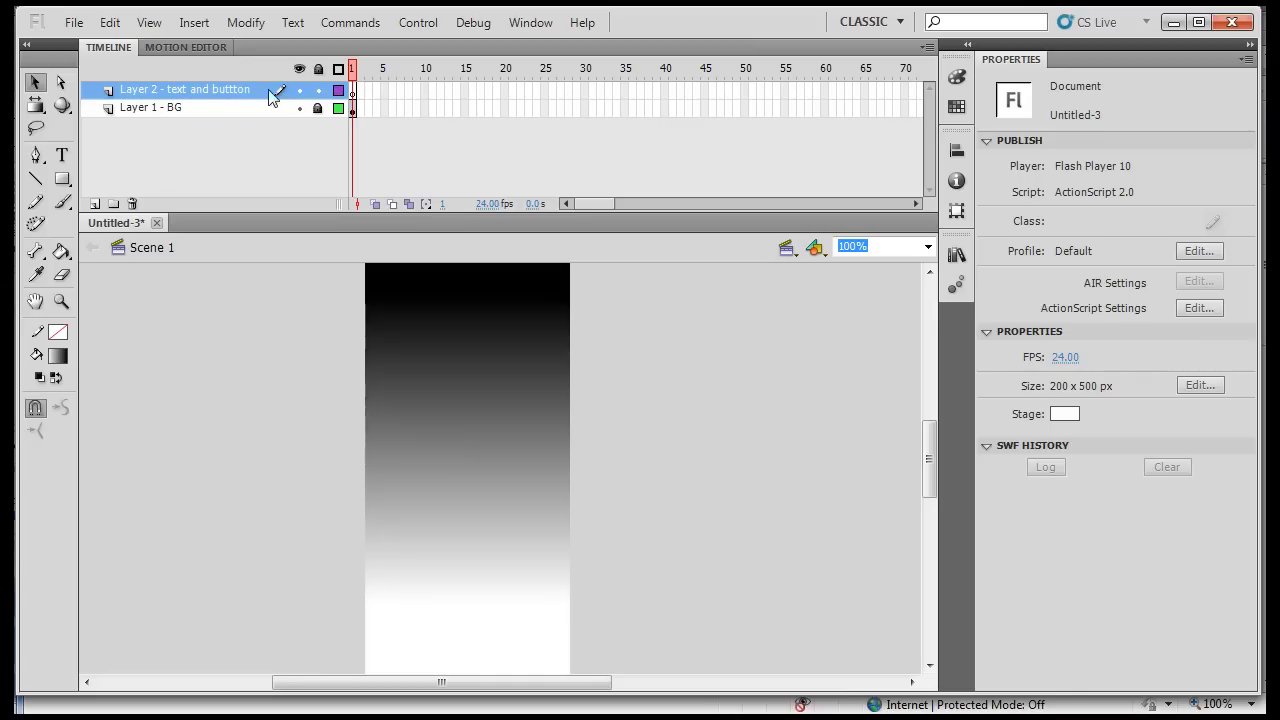
- Compare the editing status of the Layer 2 and locked Layer 1 - BG layers, ending with Layer 2 active
{"action": "left_click", "coordinate": [208, 103]}
{"action": "left_click", "coordinate": [210, 97]}
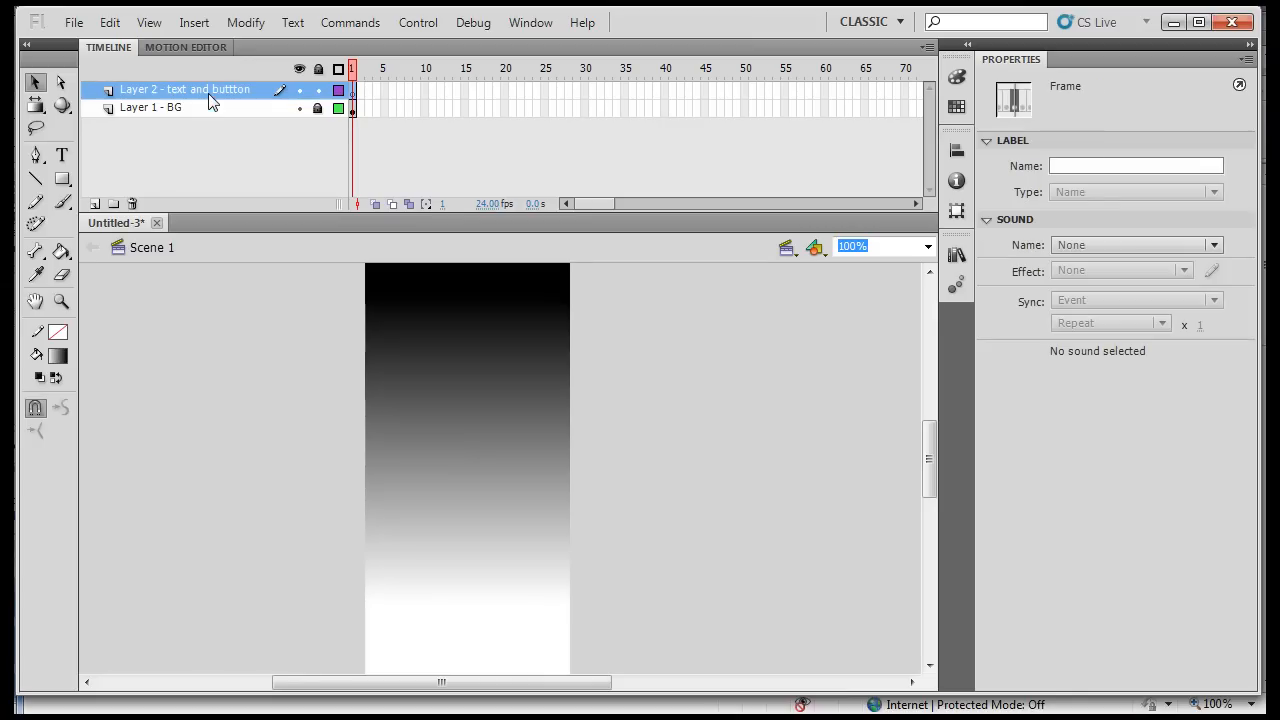
{"action": "left_click", "coordinate": [268, 112]}
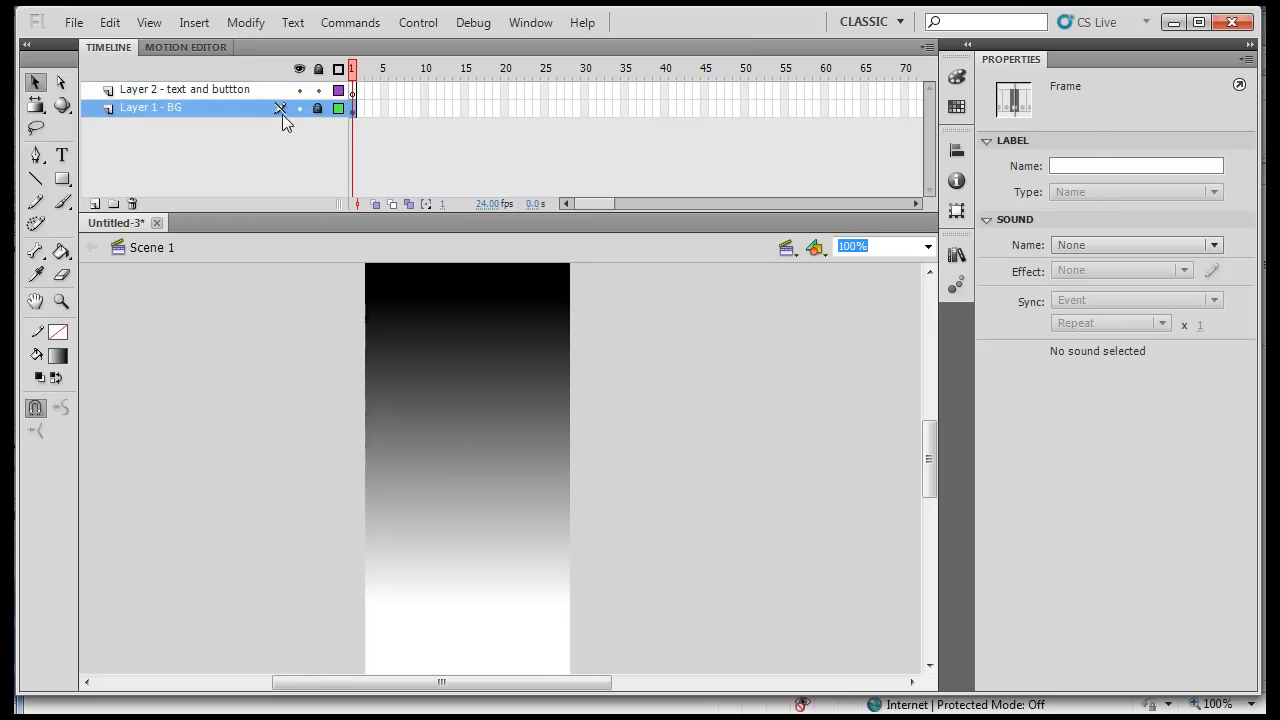
{"action": "left_click", "coordinate": [209, 91]}
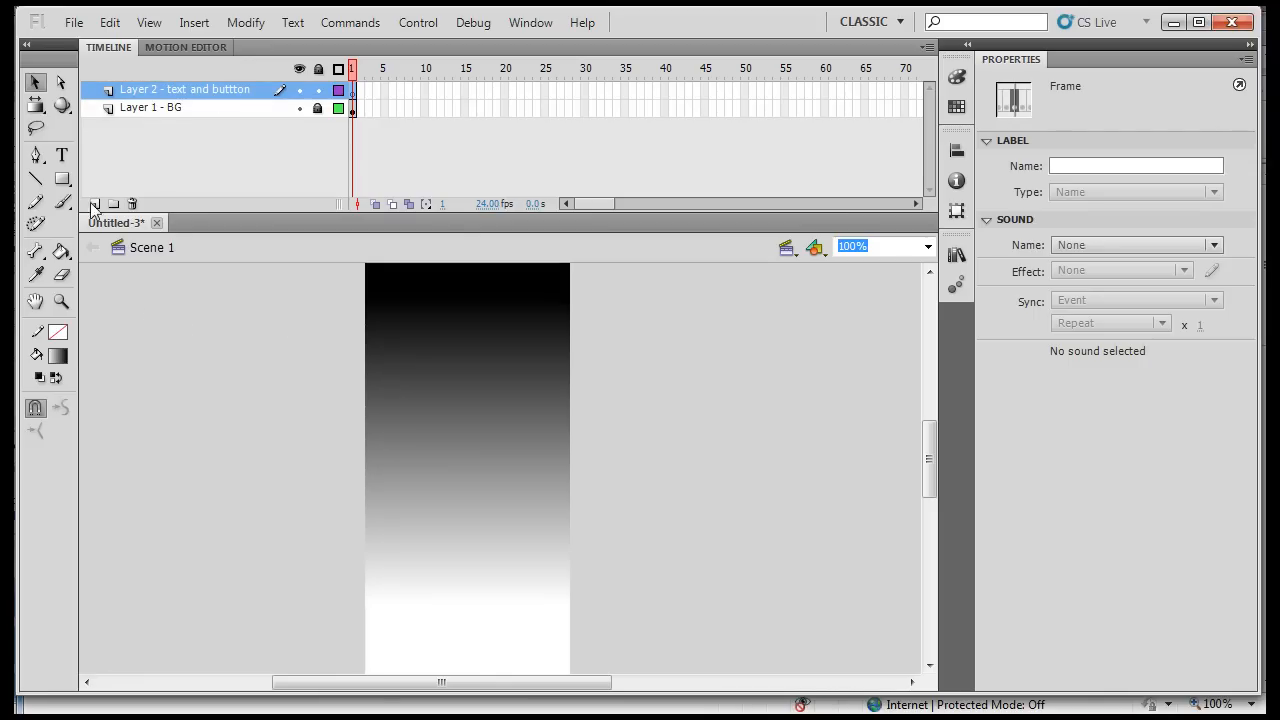
- Set up the Text Tool with the Verdana font, a size of 20 pt and white as the text color
{"action": "left_click", "coordinate": [61, 157]}
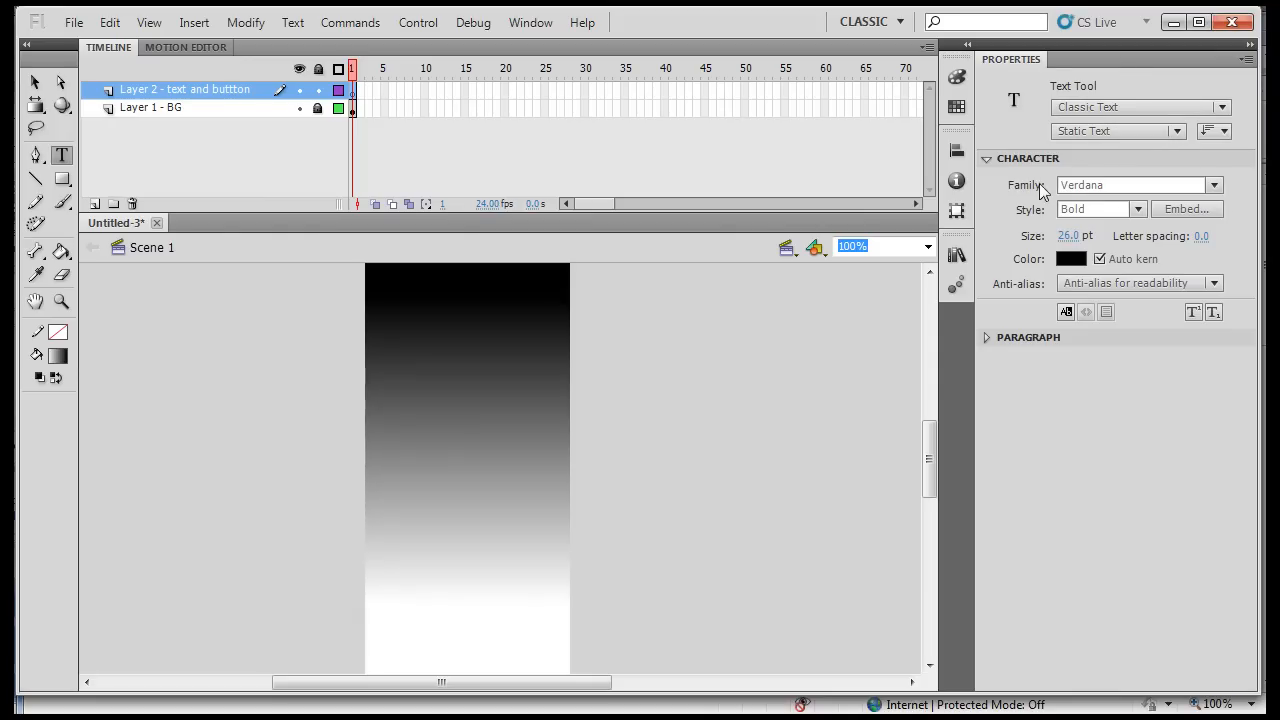
{"action": "left_click", "coordinate": [1214, 185]}
{"action": "left_click", "coordinate": [1120, 212]}
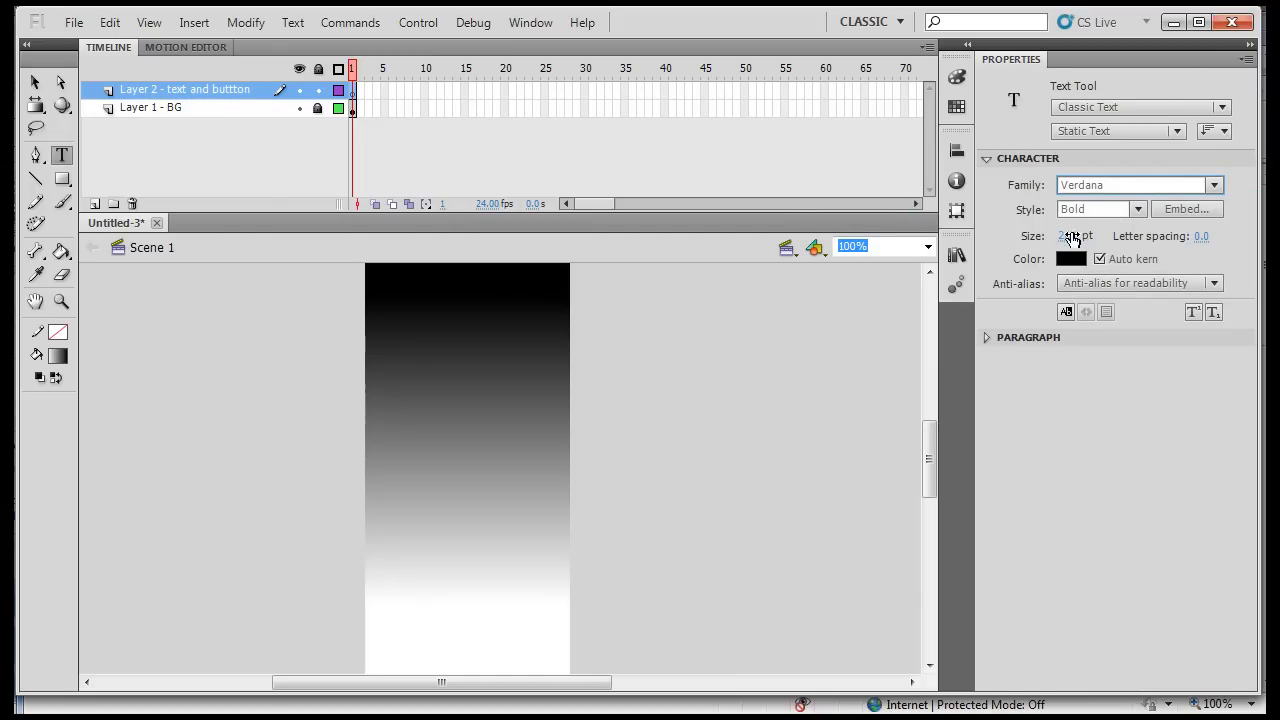
{"action": "left_click_drag", "start_coordinate": [1070, 246], "coordinate": [1062, 246]}
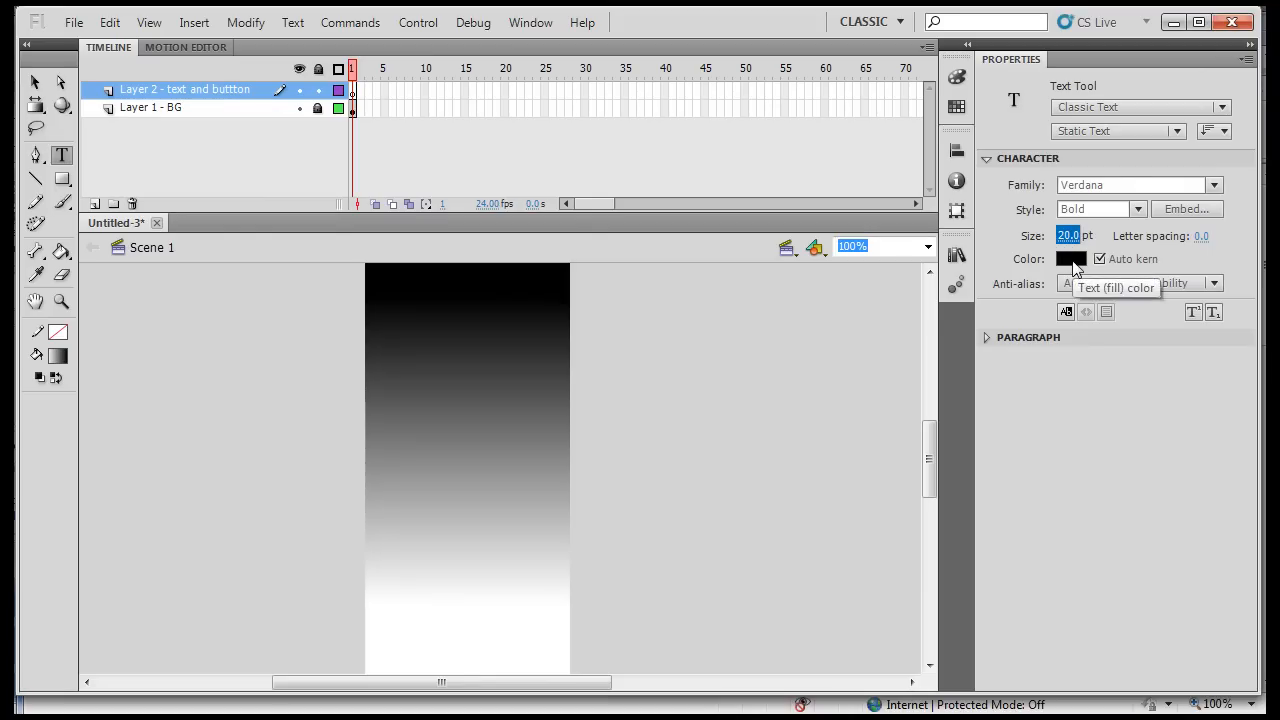
{"action": "left_click", "coordinate": [1074, 259]}
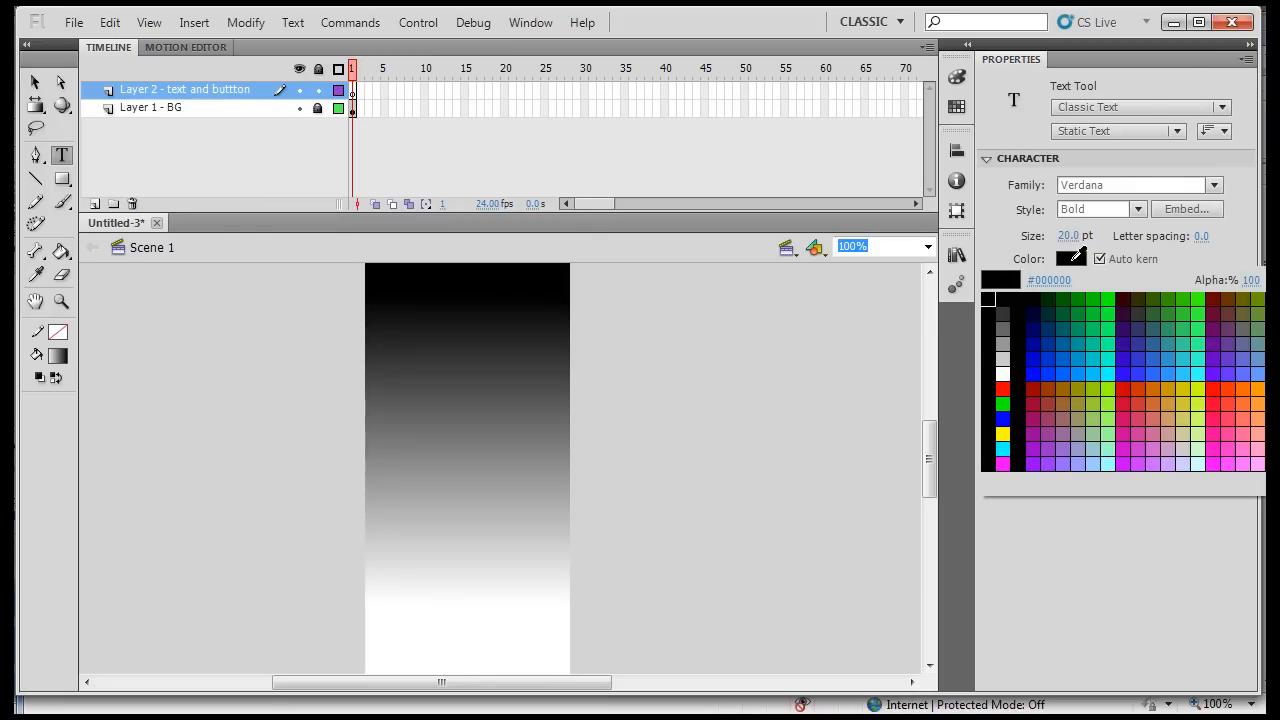
{"action": "left_click", "coordinate": [1002, 373]}
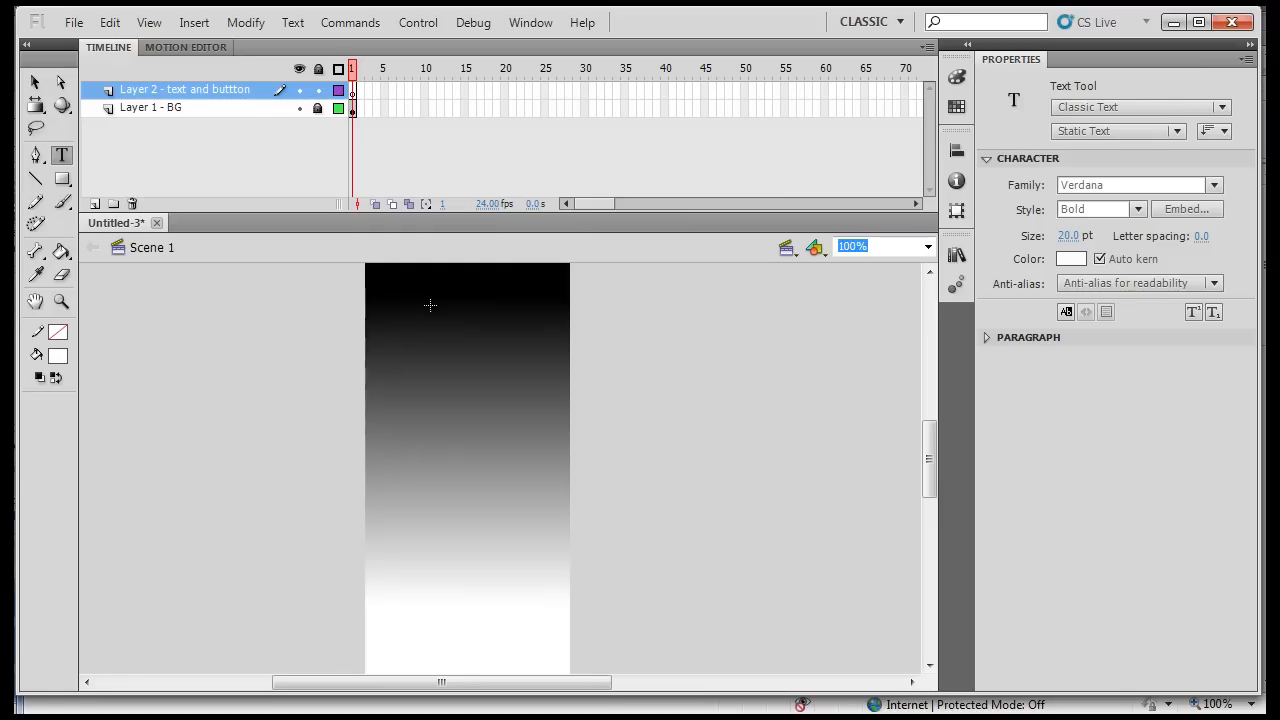
- Add the text "Need Help?" and center it near the top of the gradient, at about X 33, Y 31
{"action": "left_click", "coordinate": [407, 305]}
{"action": "type", "text": "Nedd"}
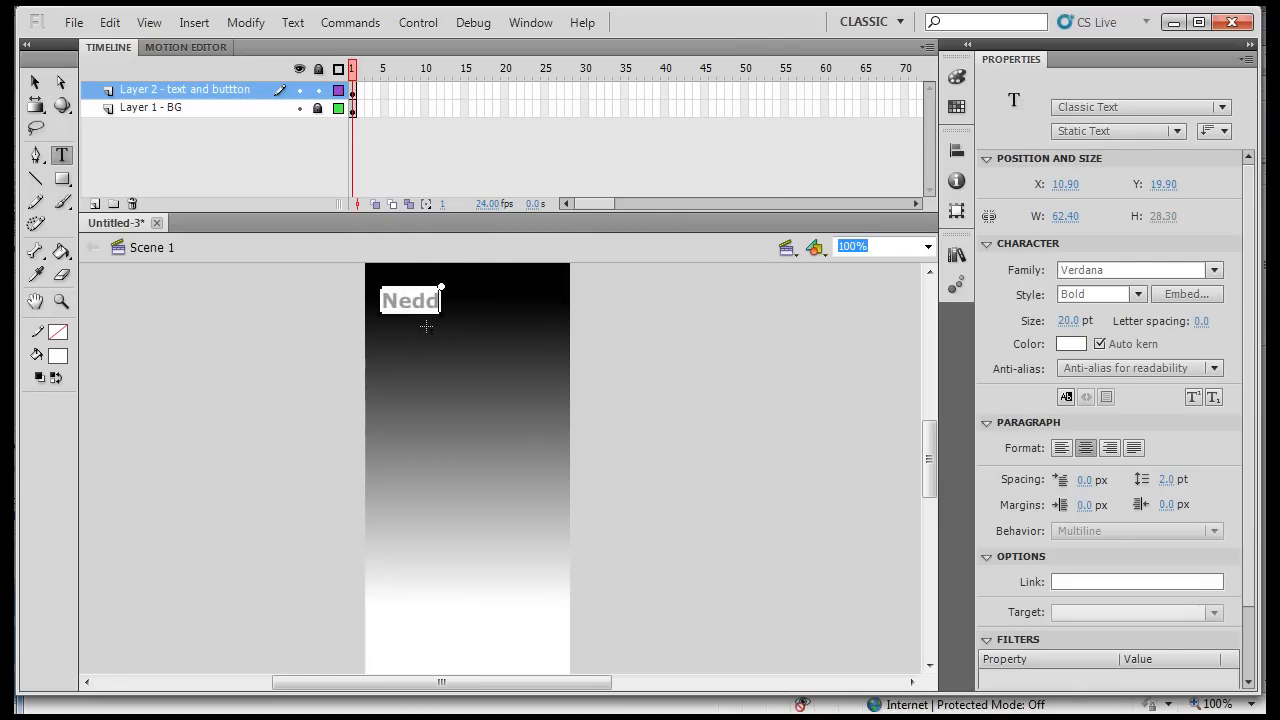
{"action": "key", "text": "BackSpace"}
{"action": "key", "text": "BackSpace"}
{"action": "type", "text": "ed Help"}
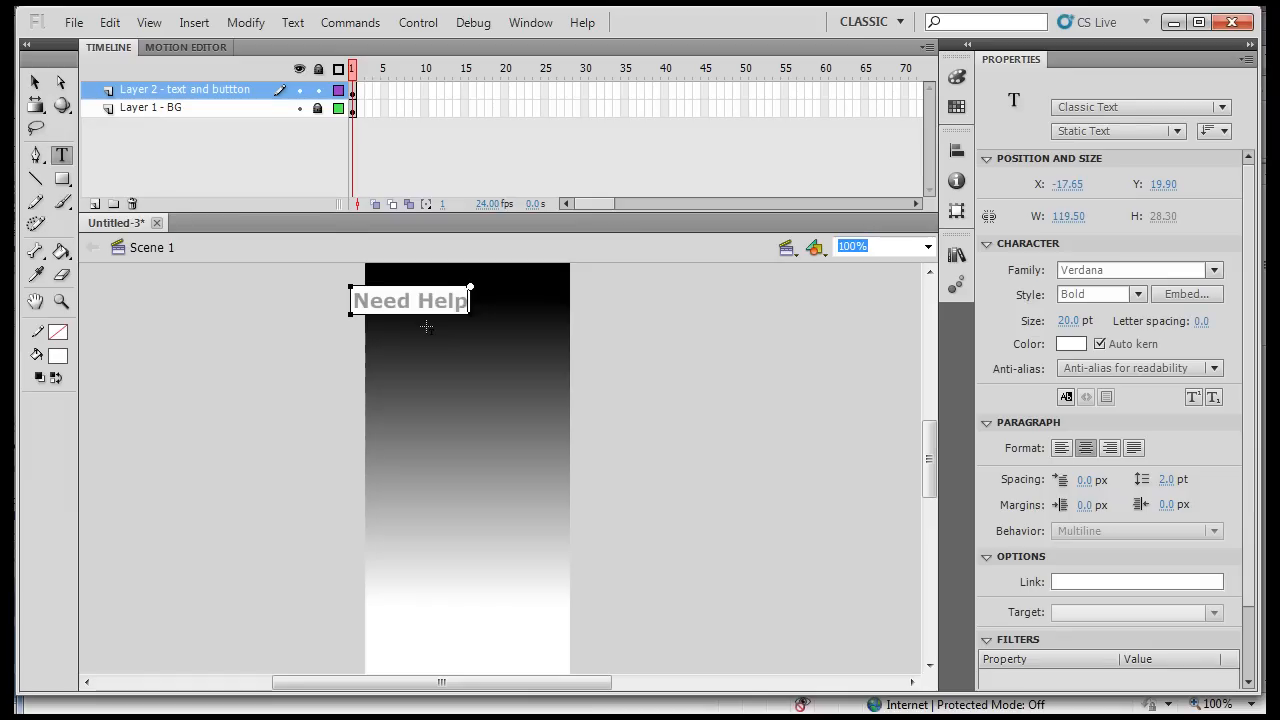
{"action": "type", "text": "?"}
{"action": "left_click", "coordinate": [35, 82]}
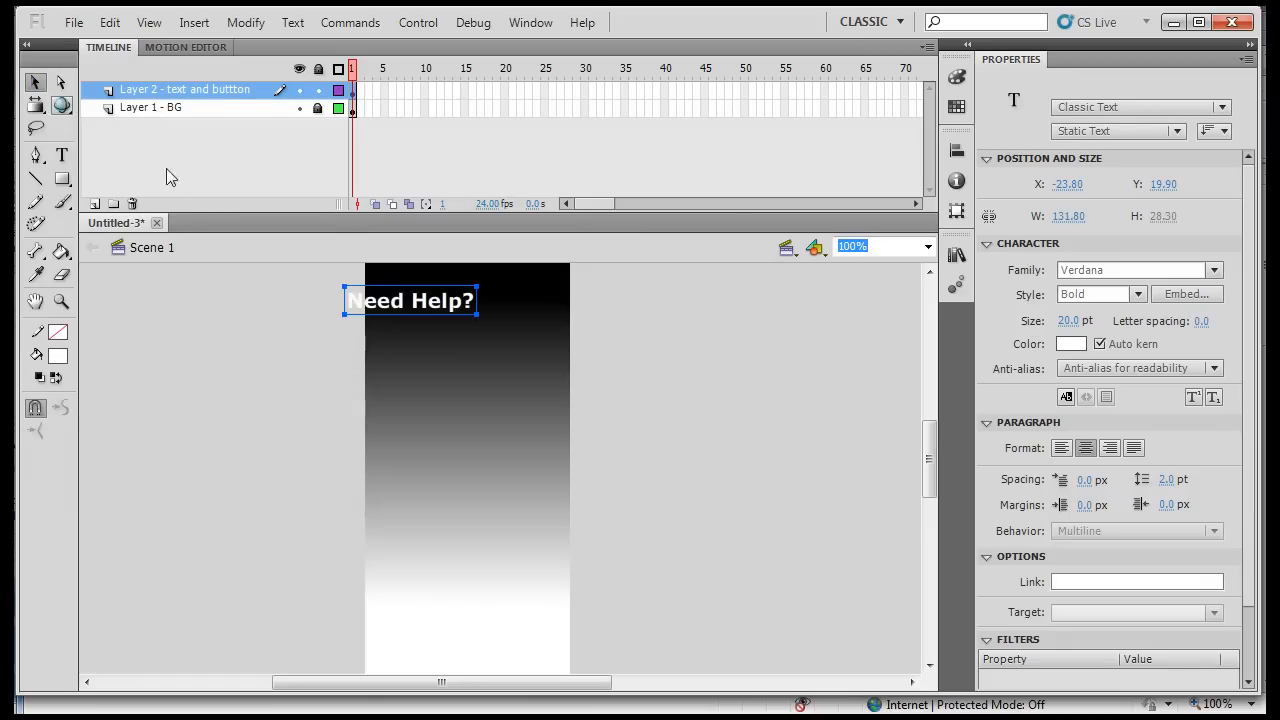
{"action": "left_click_drag", "start_coordinate": [440, 318], "coordinate": [498, 329]}
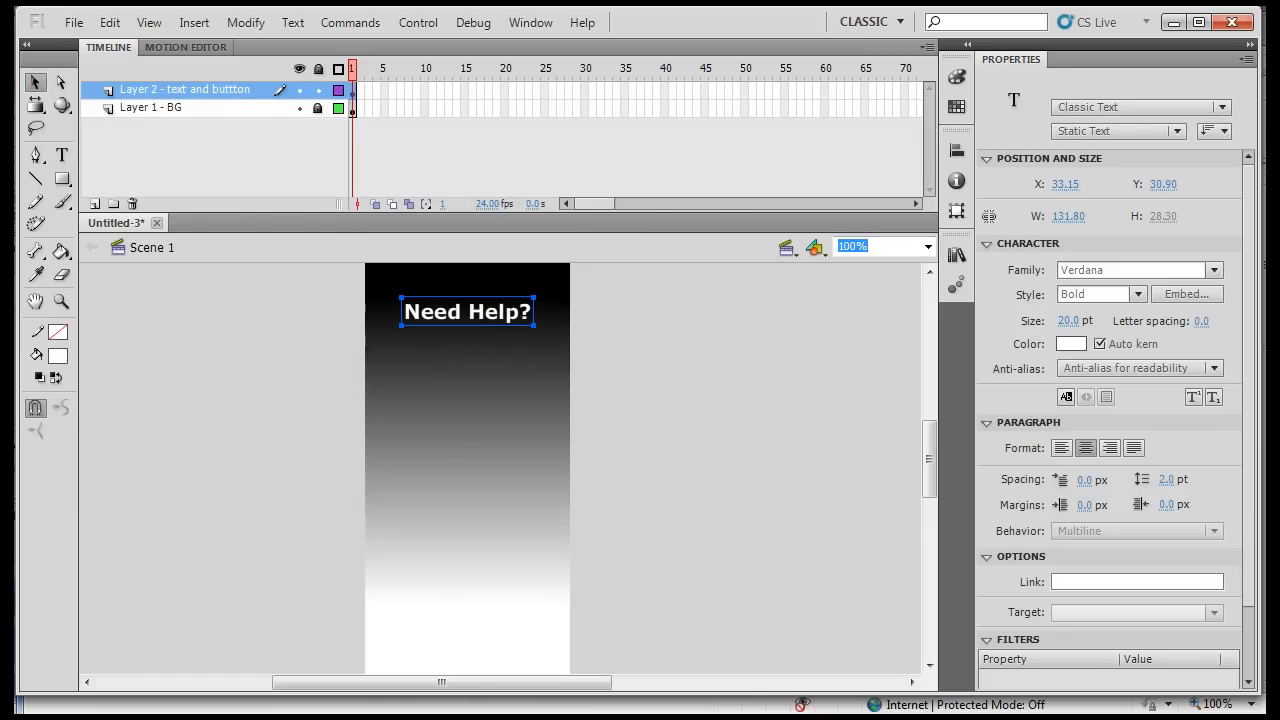
- Look at the DansCourses forum page in Internet Explorer and minimize the browser to return to Flash
{"action": "key", "text": "alt+Tab"}
{"action": "mouse_move", "coordinate": [1256, 243]}
{"action": "left_mouse_down"}
{"action": "mouse_move", "coordinate": [1261, 505]}
{"action": "mouse_move", "coordinate": [1265, 240]}
{"action": "left_mouse_up"}
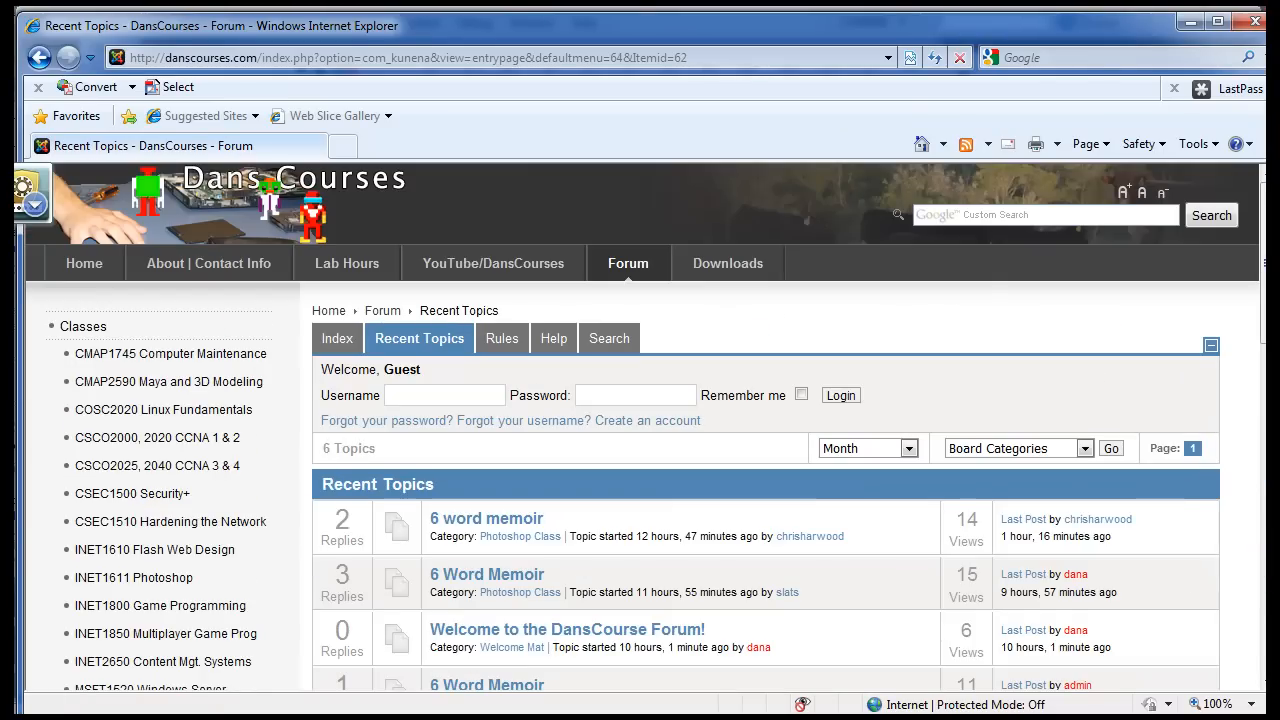
{"action": "left_click", "coordinate": [1190, 22]}
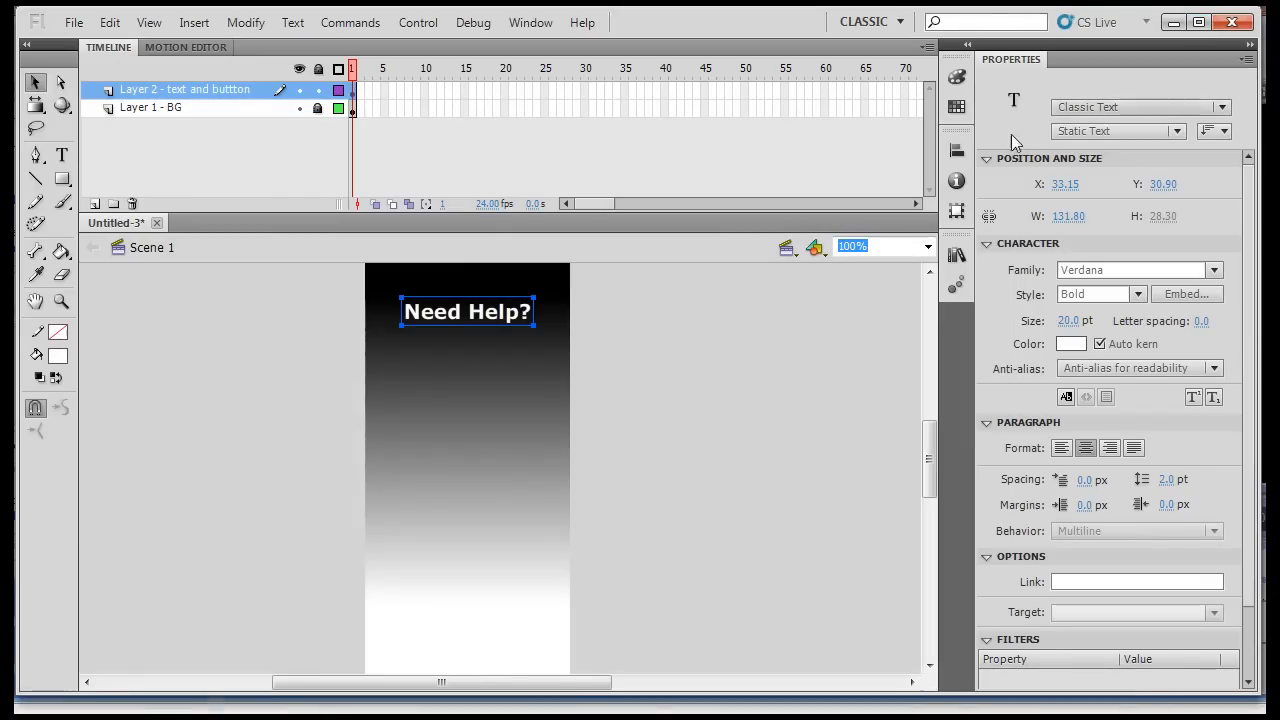
- Shorten the "Need Help?" text to just "Need" and leave text editing
{"action": "double_click", "coordinate": [482, 311]}
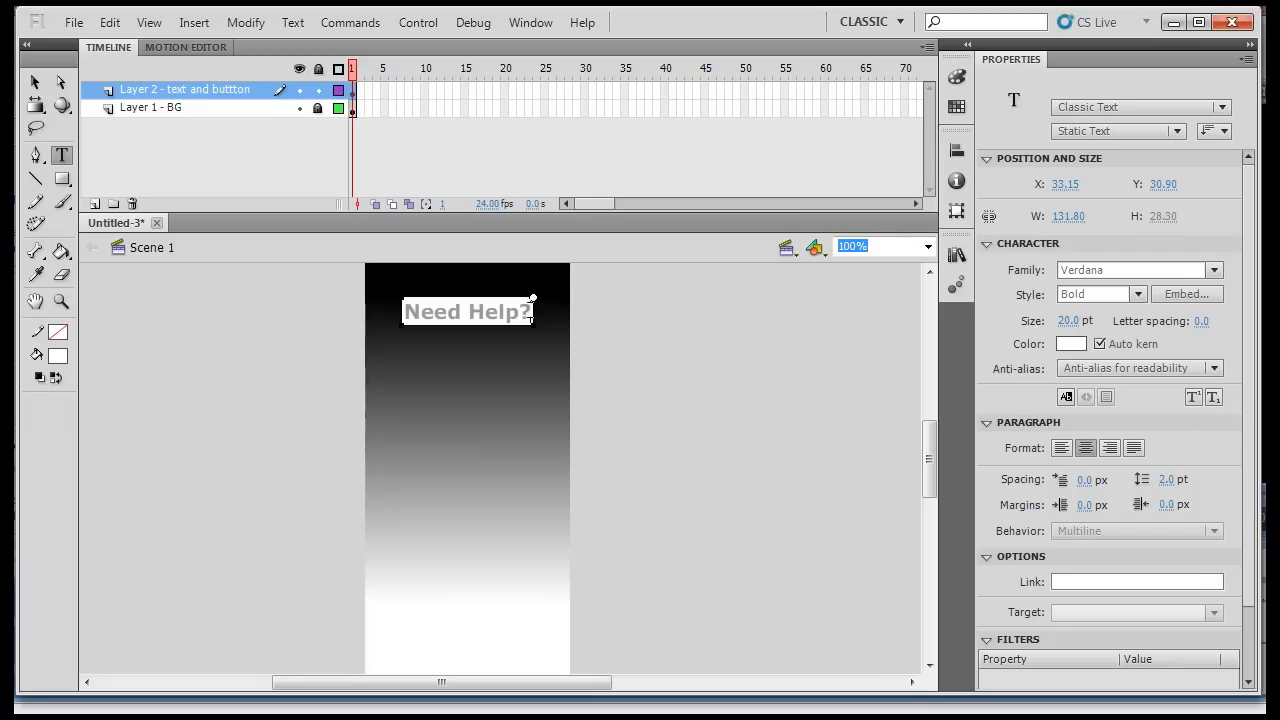
{"action": "key", "text": "BackSpace"}
{"action": "key", "text": "BackSpace"}
{"action": "key", "text": "BackSpace"}
{"action": "key", "text": "BackSpace"}
{"action": "key", "text": "BackSpace"}
{"action": "key", "text": "BackSpace"}
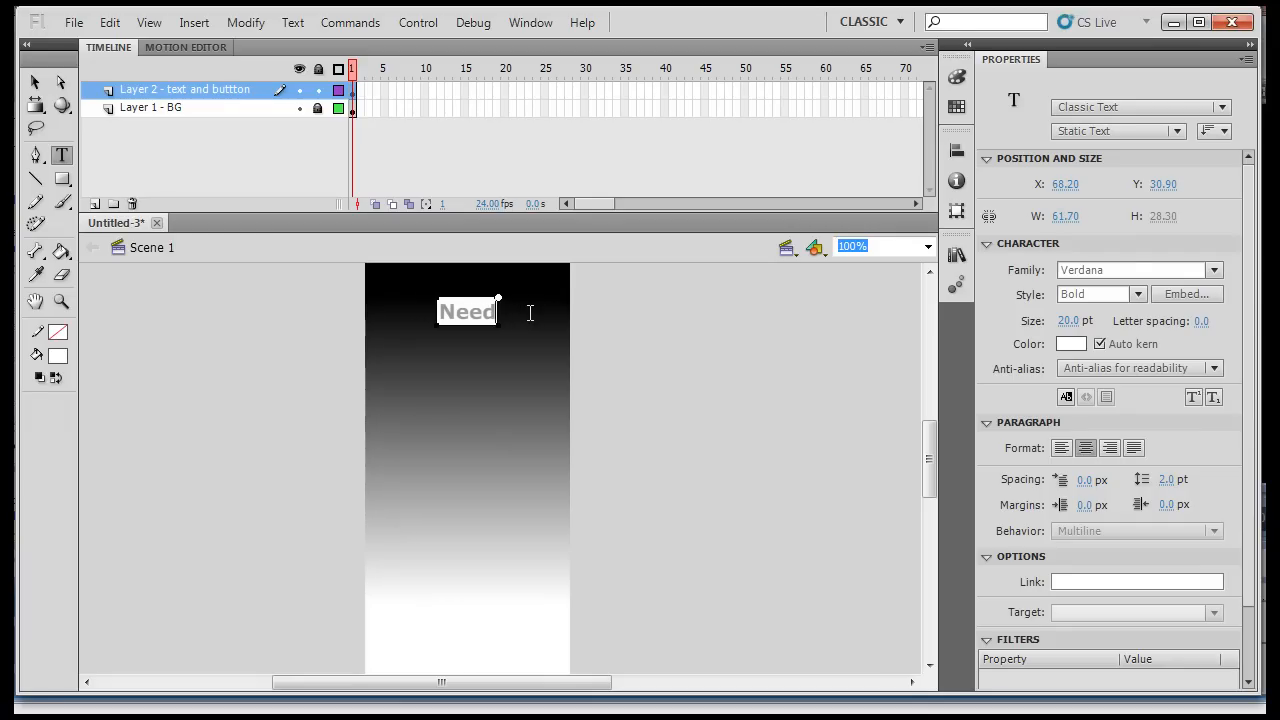
{"action": "left_click", "coordinate": [34, 82]}
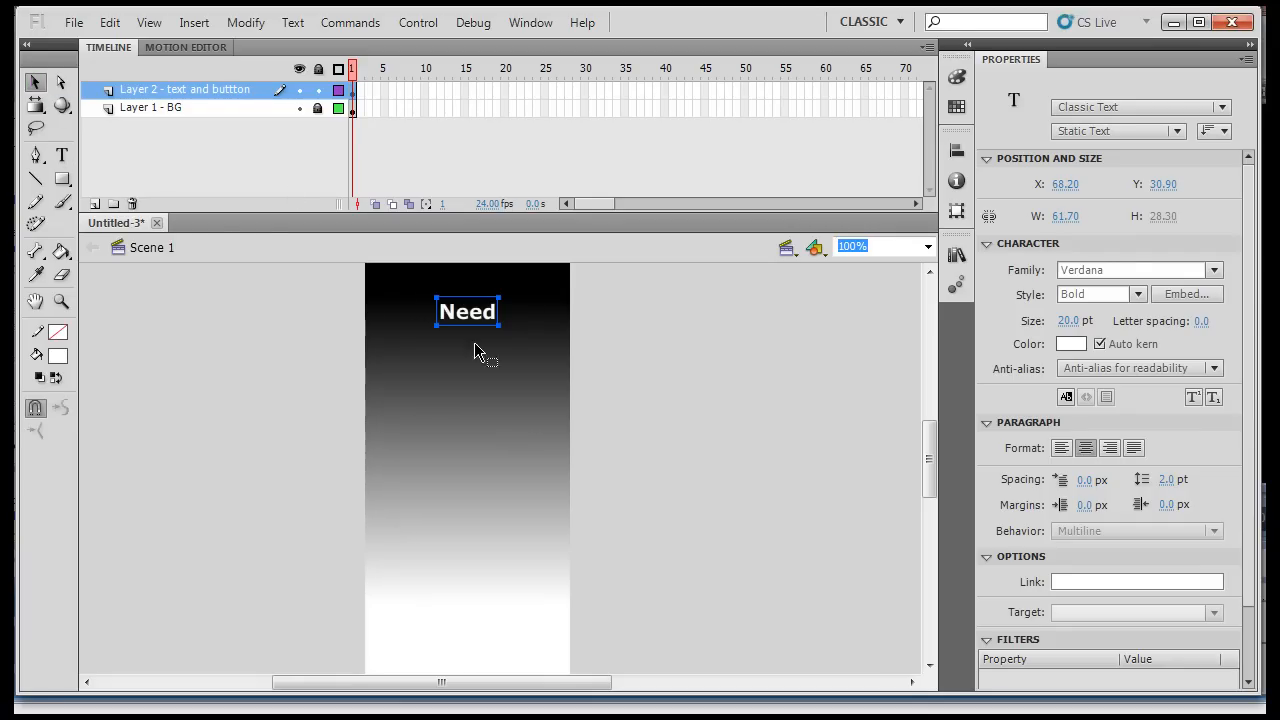
- Move the "Need" text up to about Y 23 and enlarge it to 36 pt
{"action": "left_click_drag", "start_coordinate": [466, 323], "coordinate": [466, 315]}
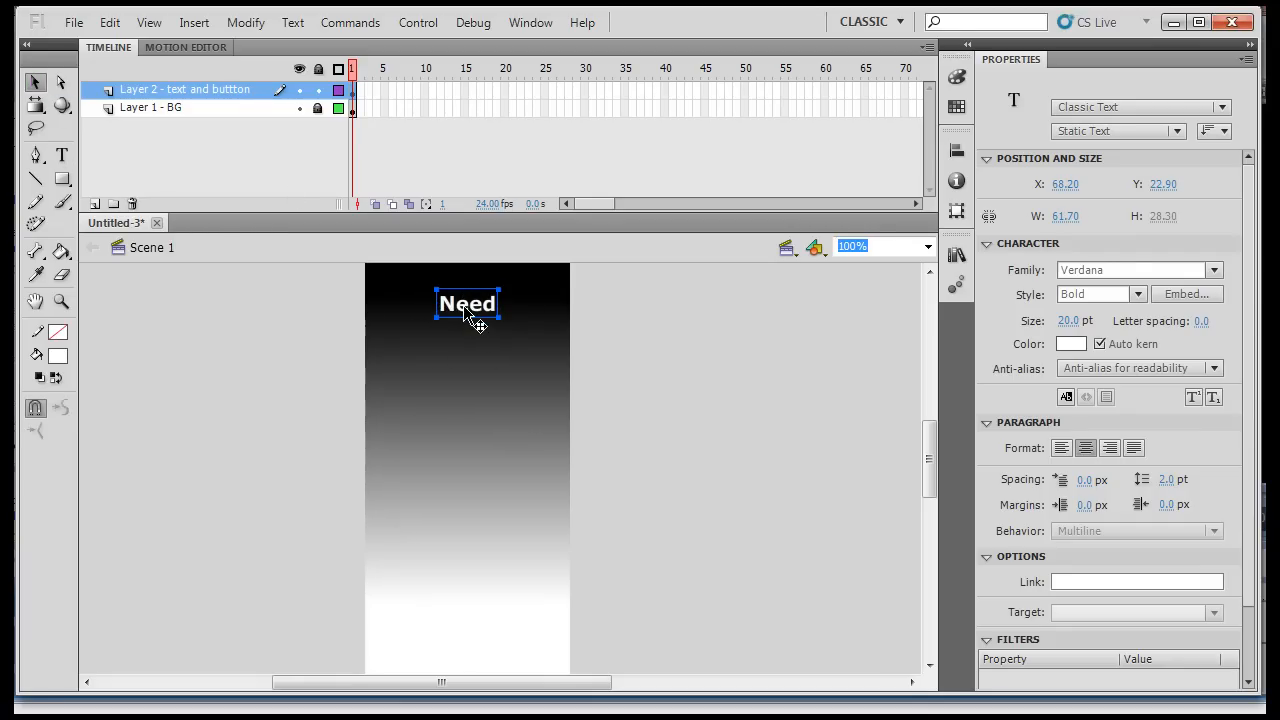
{"action": "left_click", "coordinate": [692, 340]}
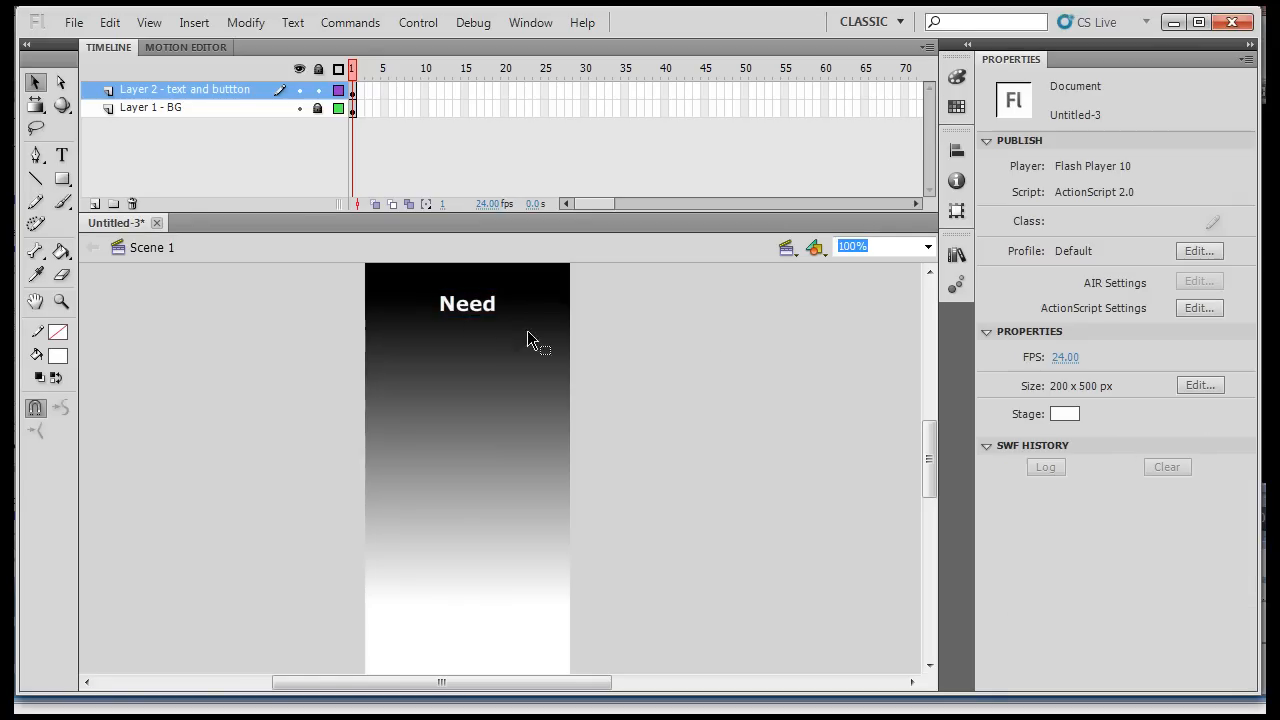
{"action": "left_click", "coordinate": [481, 316]}
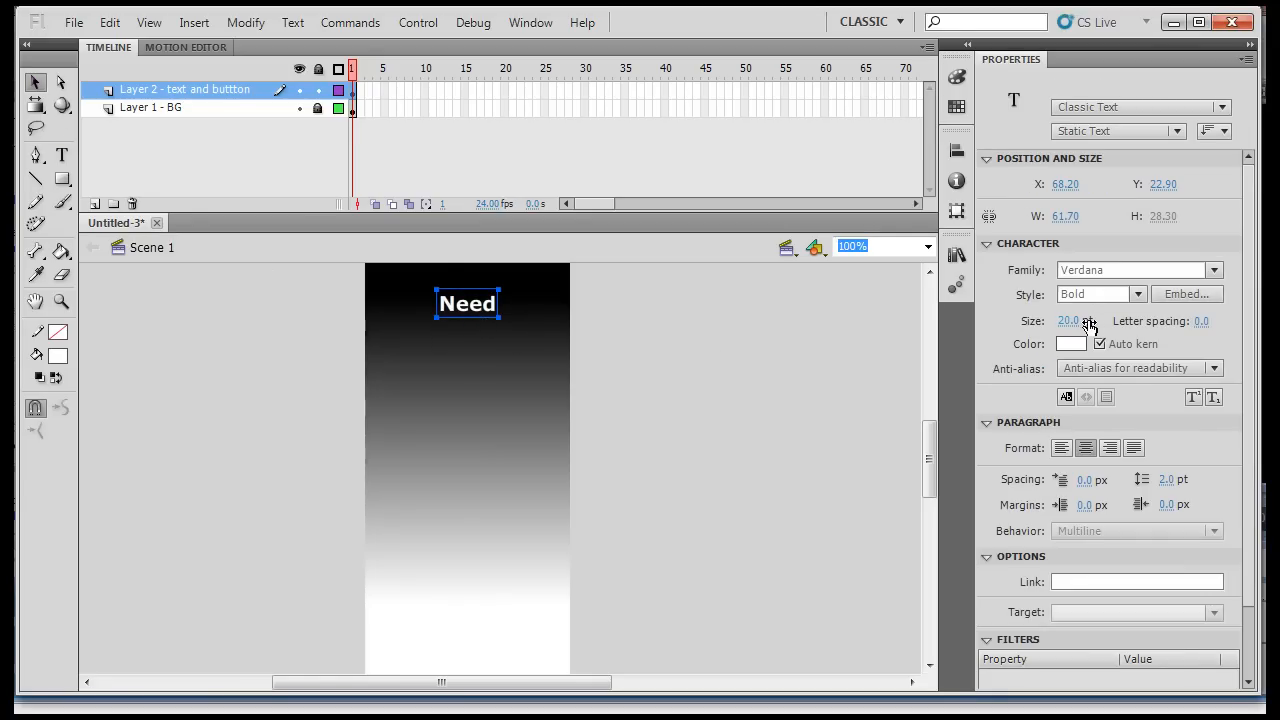
{"action": "left_click_drag", "start_coordinate": [1073, 328], "coordinate": [1093, 330]}
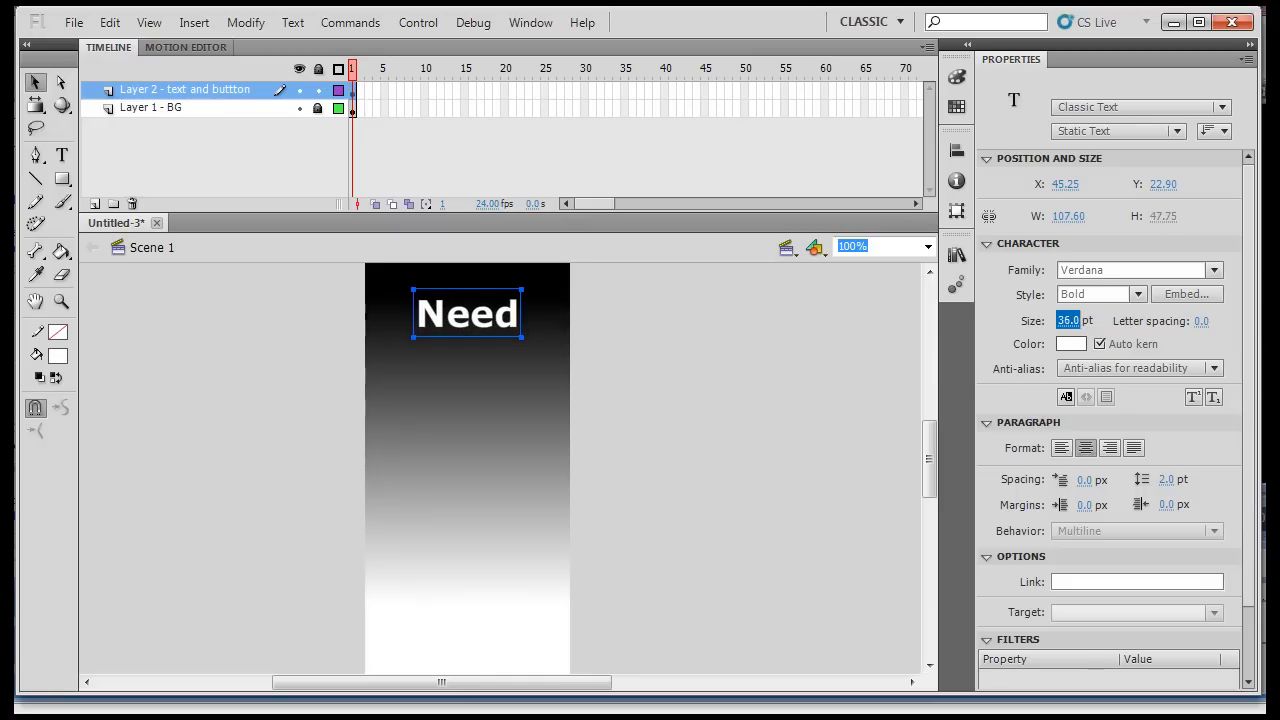
{"action": "left_click", "coordinate": [35, 83]}
{"action": "left_click", "coordinate": [750, 305]}
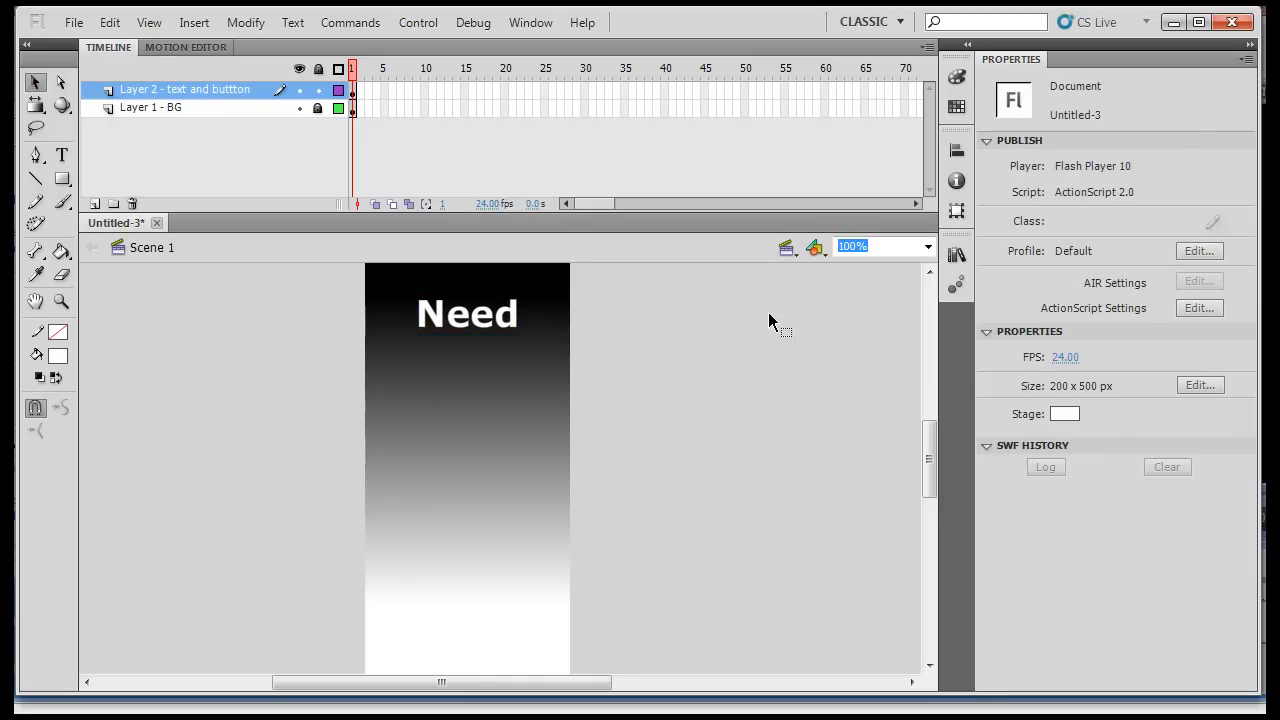
{"action": "left_click", "coordinate": [457, 315]}
{"action": "left_click", "coordinate": [683, 380]}
{"action": "left_click", "coordinate": [456, 318]}
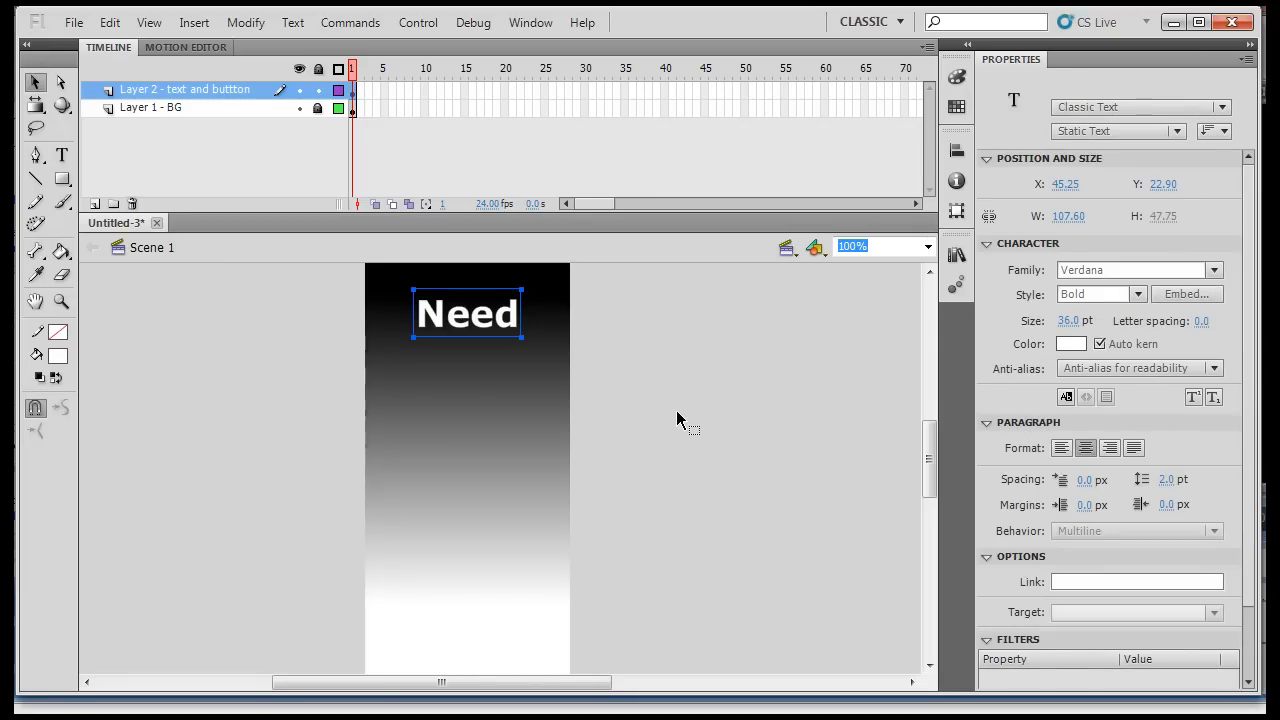
- Collapse the Paragraph, Options and Filters property sections for the "Need" text and leave text editing
{"action": "double_click", "coordinate": [486, 320]}
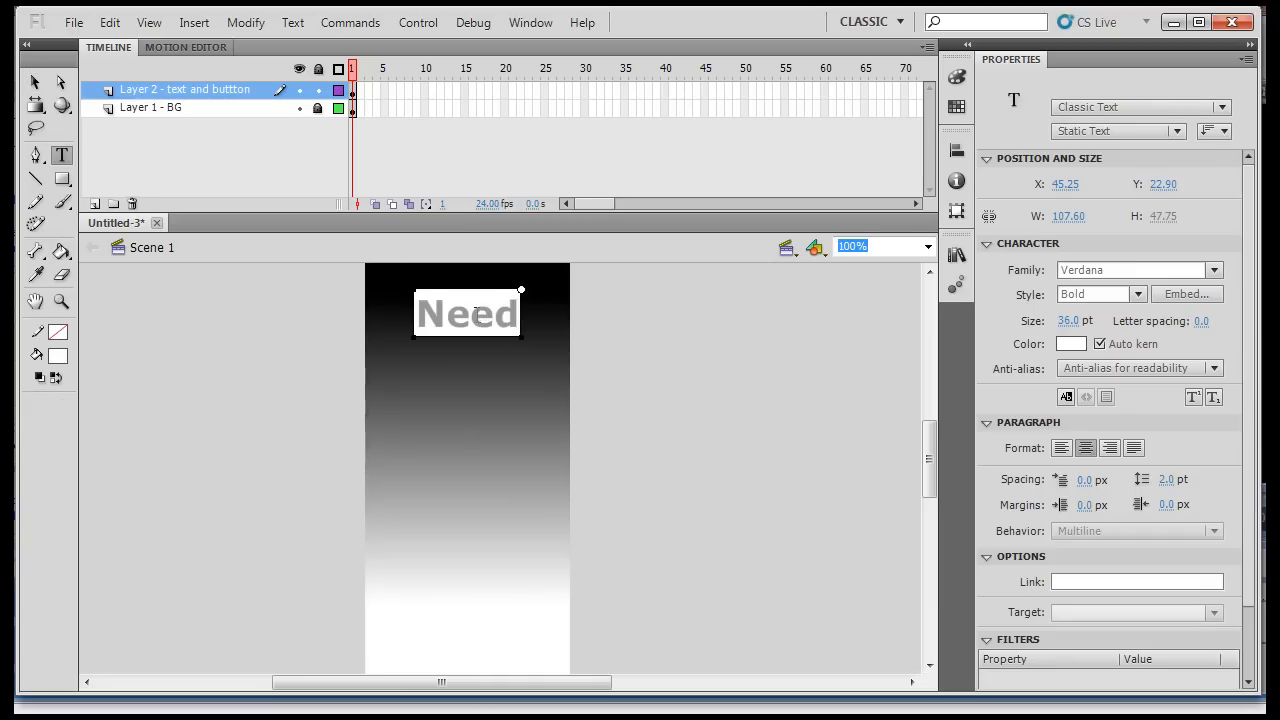
{"action": "left_click", "coordinate": [501, 314]}
{"action": "left_click_drag", "start_coordinate": [495, 315], "coordinate": [462, 311]}
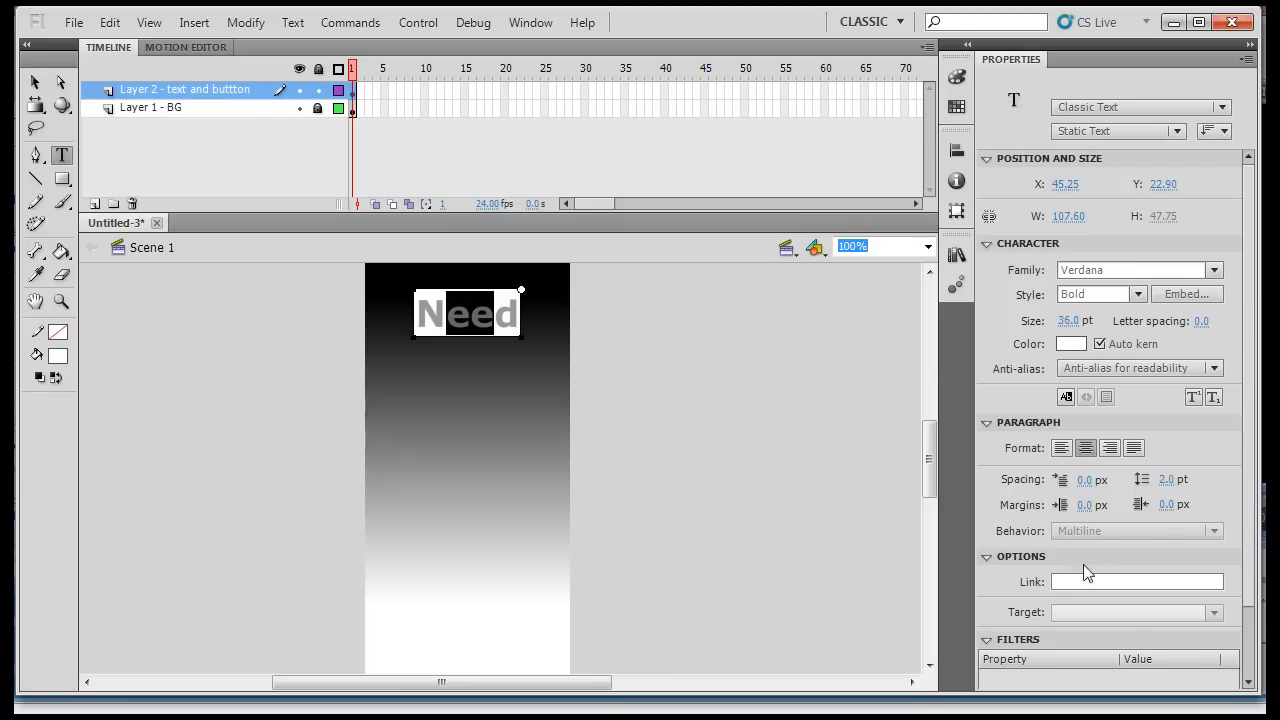
{"action": "left_click", "coordinate": [987, 421]}
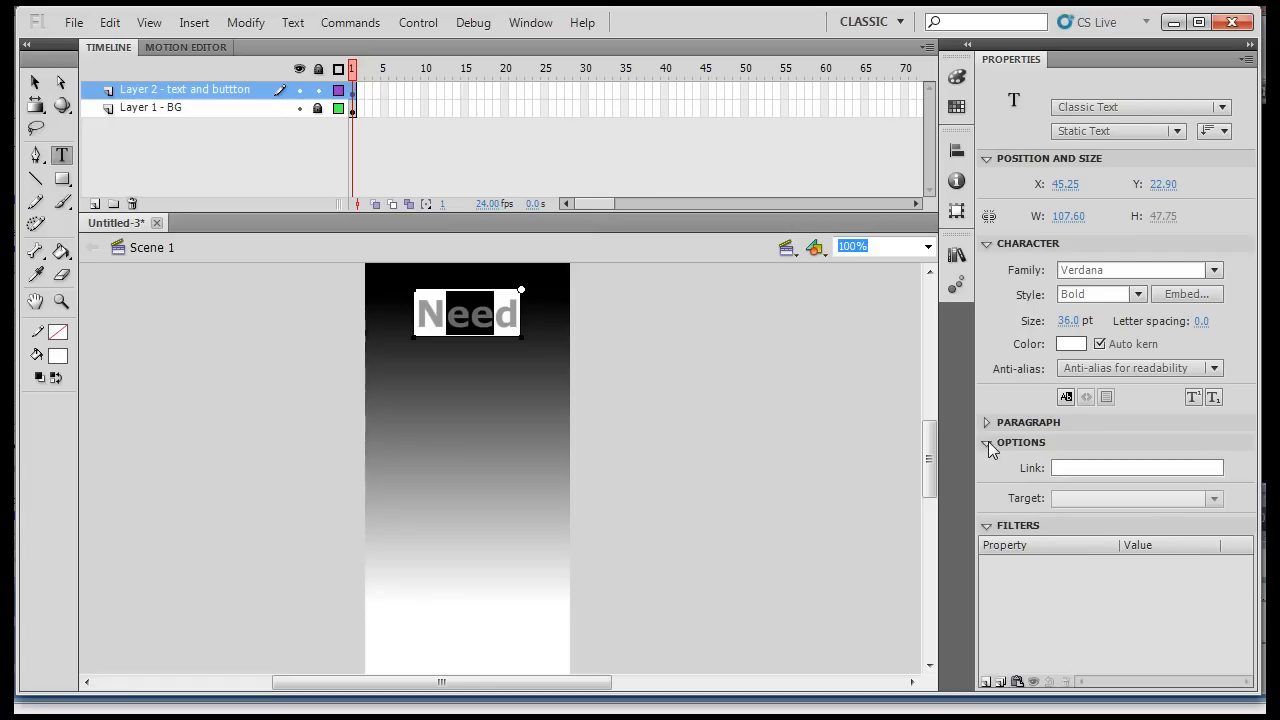
{"action": "left_click", "coordinate": [987, 443]}
{"action": "left_click", "coordinate": [987, 464]}
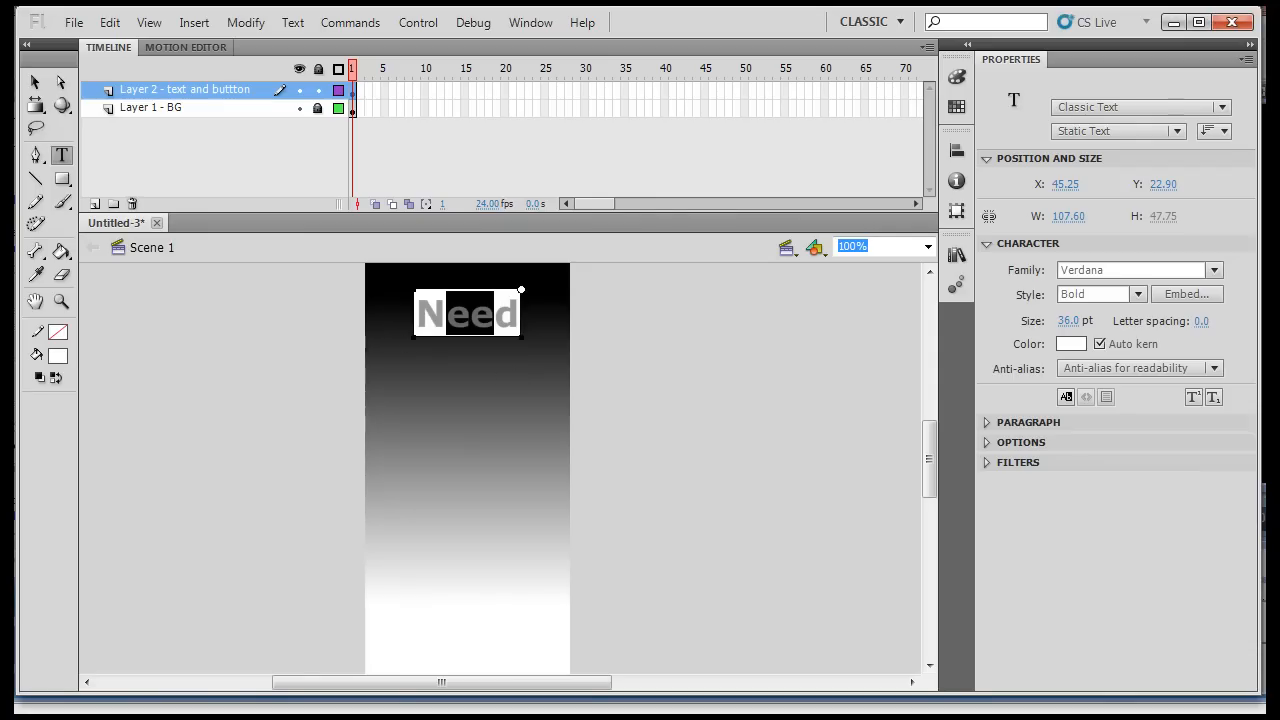
{"action": "left_click", "coordinate": [35, 82]}
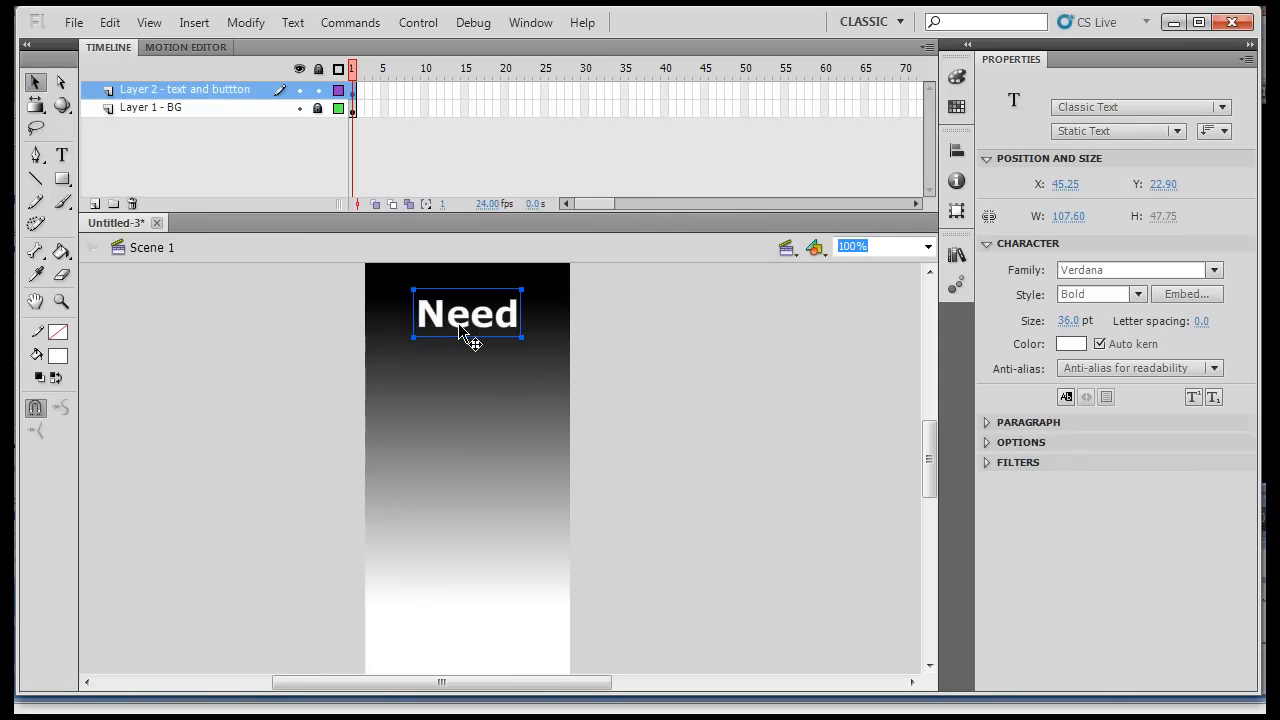
- Add the text "Help?" on its own line below "Need" and center it at about X 40, Y 83
{"action": "left_click", "coordinate": [62, 156]}
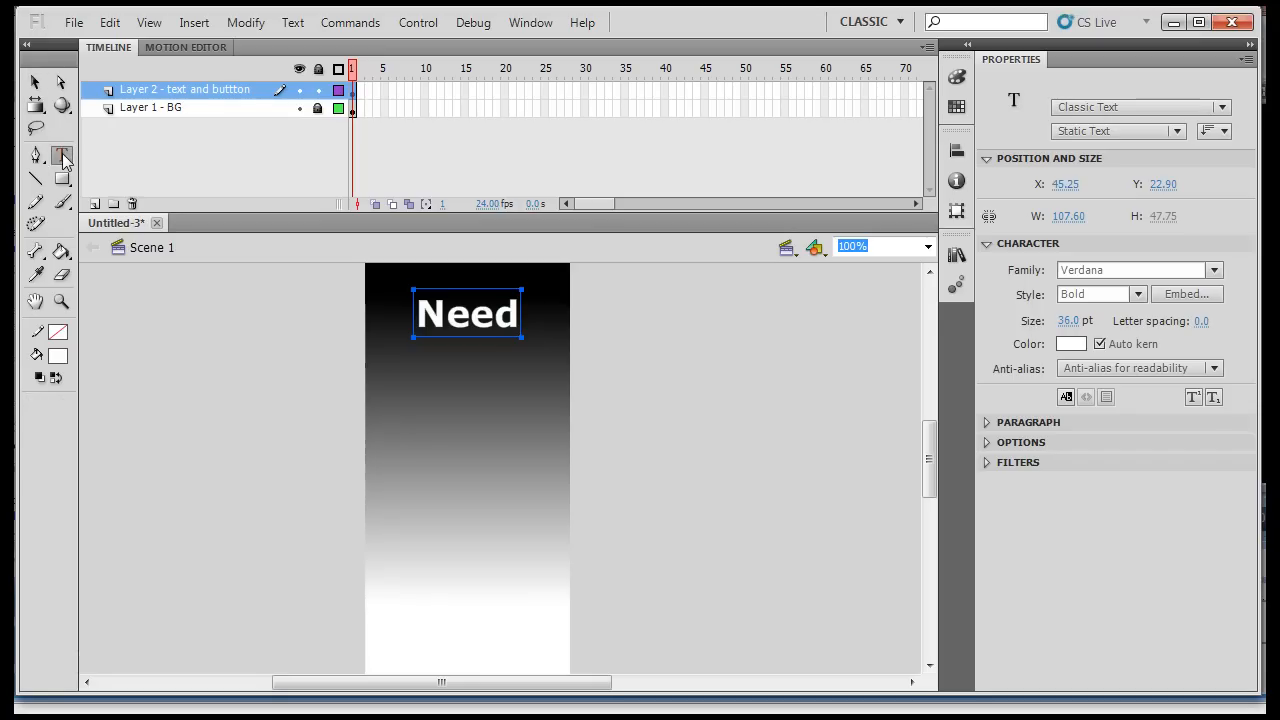
{"action": "left_click", "coordinate": [442, 403]}
{"action": "left_click", "coordinate": [430, 370]}
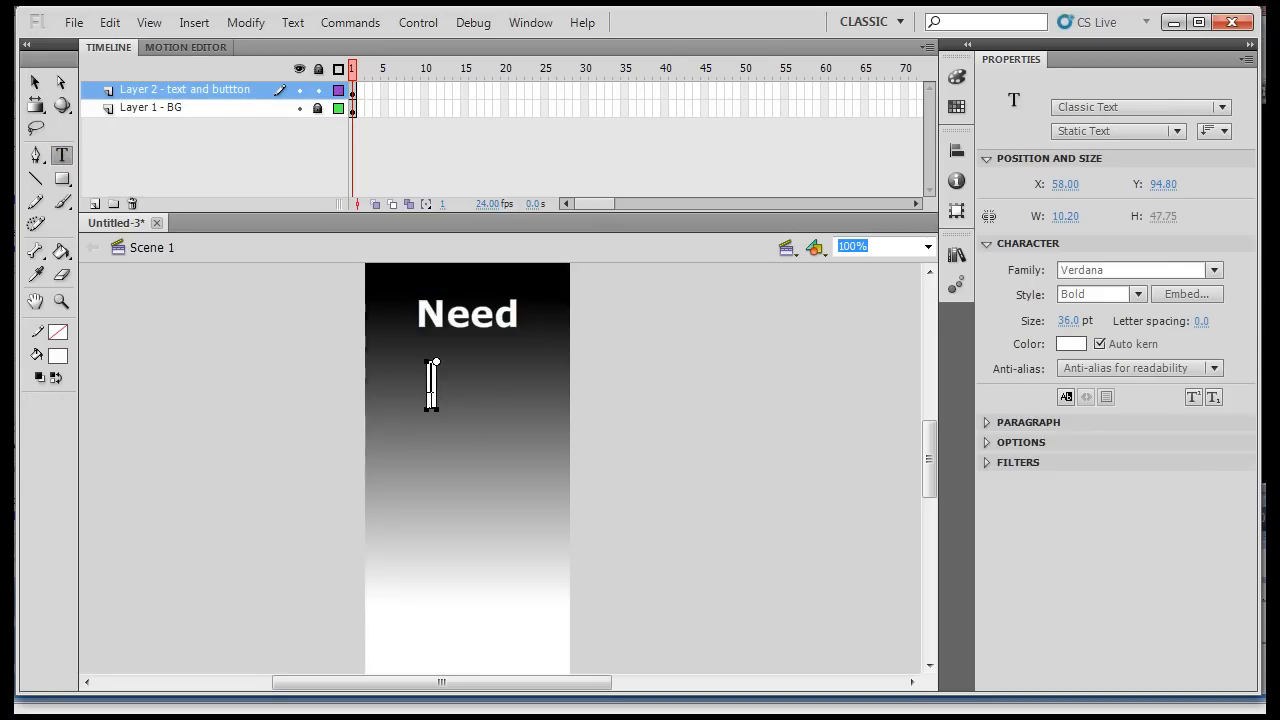
{"action": "type", "text": "Help"}
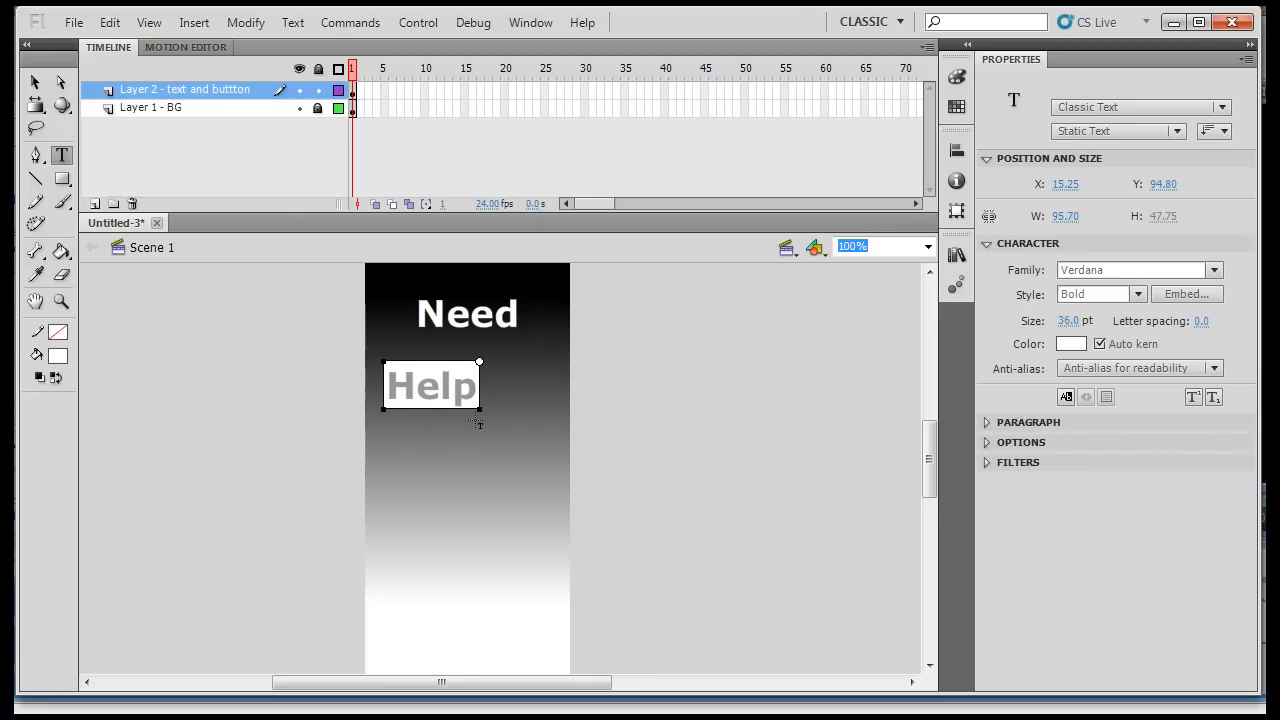
{"action": "type", "text": "?"}
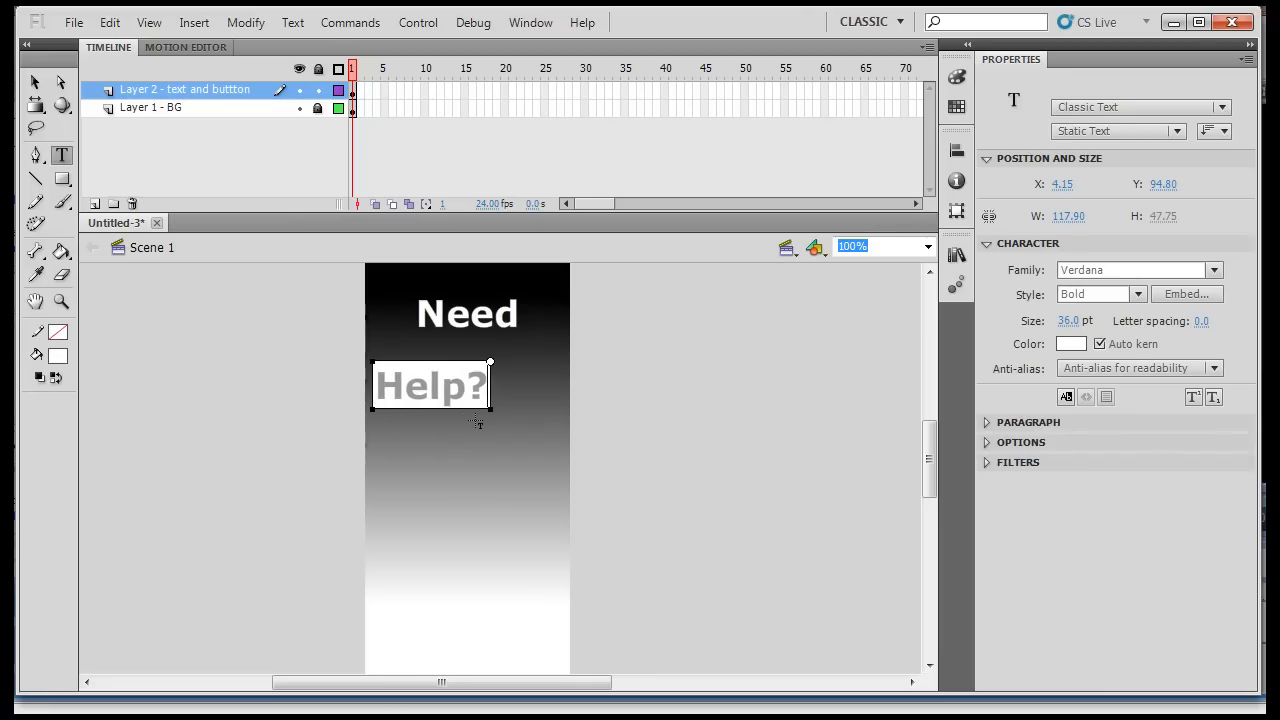
{"action": "left_click", "coordinate": [34, 82]}
{"action": "left_click_drag", "start_coordinate": [418, 400], "coordinate": [452, 386]}
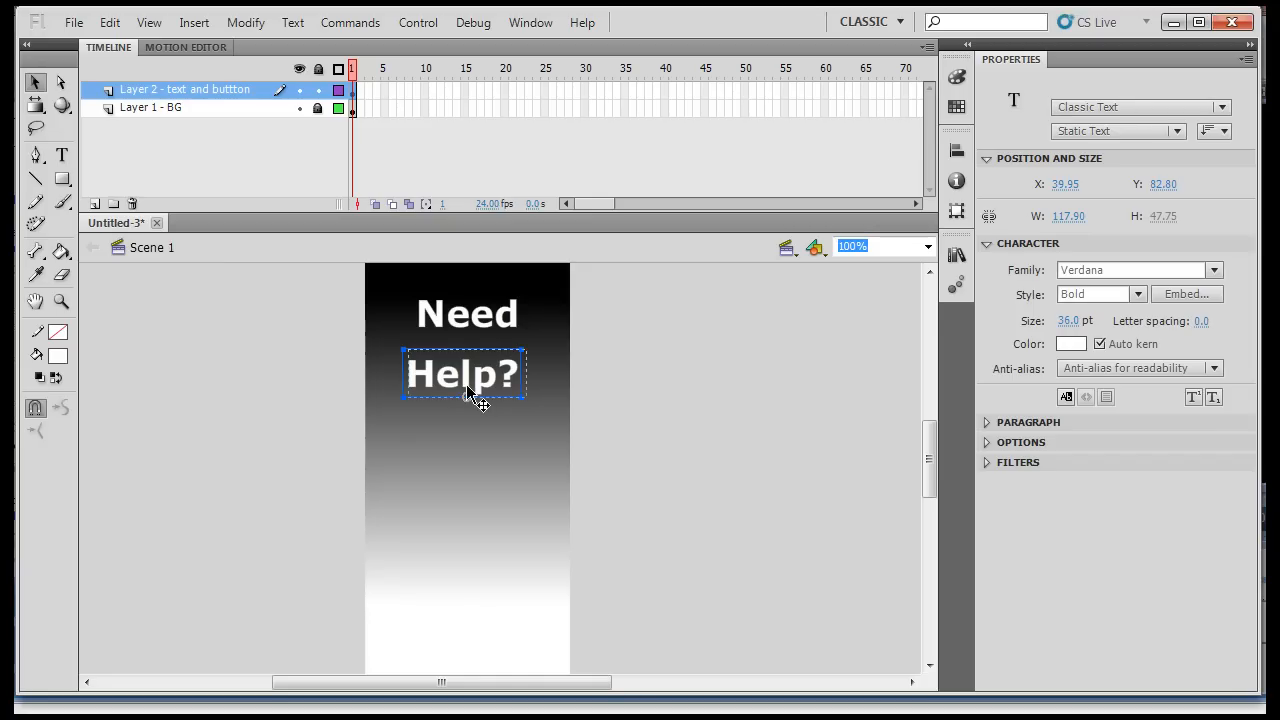
{"action": "left_click_drag", "start_coordinate": [467, 392], "coordinate": [472, 392]}
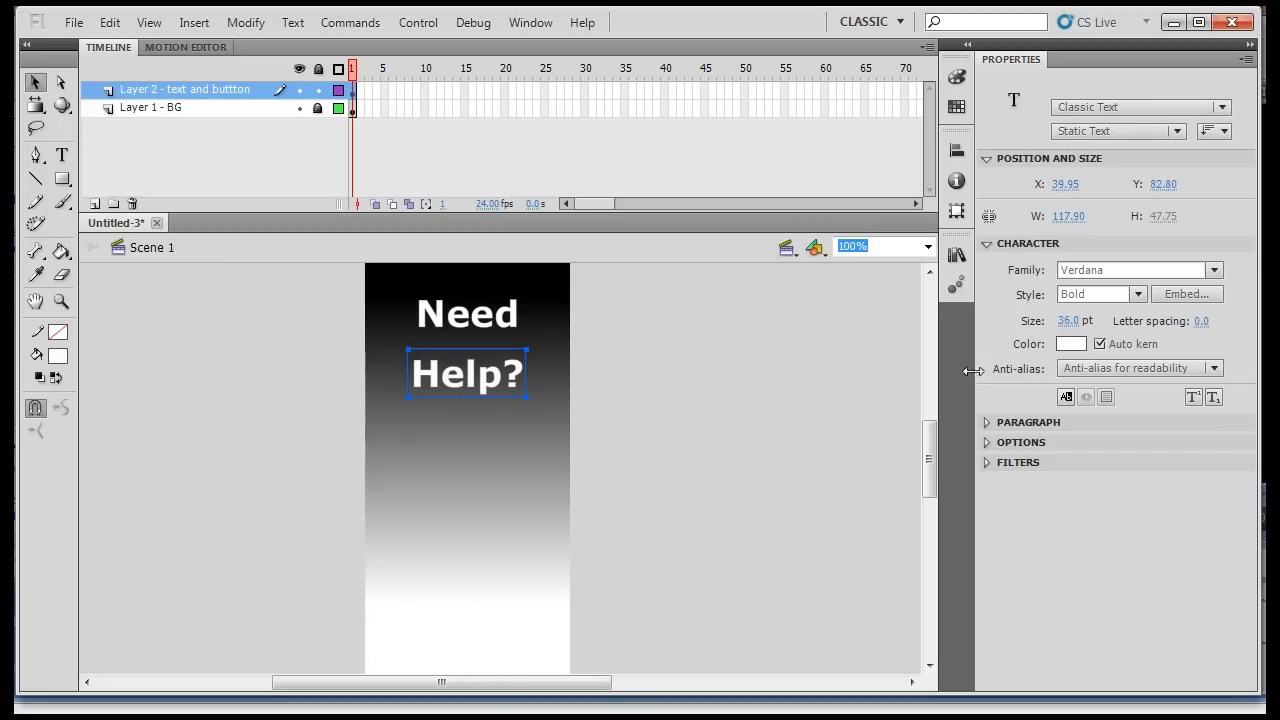
- Reduce the "Help?" text to 29 pt and deselect it
{"action": "left_click", "coordinate": [1067, 322]}
{"action": "left_click_drag", "start_coordinate": [1067, 325], "coordinate": [1060, 330]}
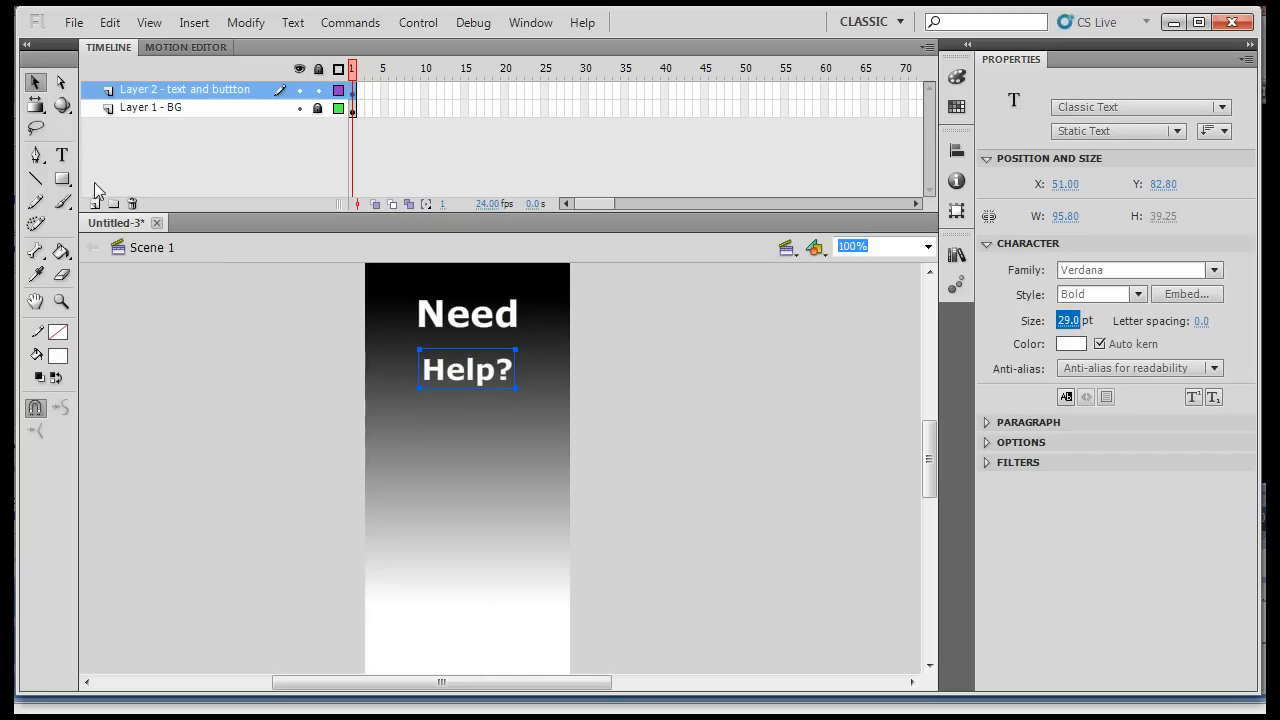
{"action": "left_click", "coordinate": [297, 383]}
- Nudge the "Need" text left and down to about X 42, Y 26
{"action": "left_click", "coordinate": [476, 326]}
{"action": "key", "text": "Left"}
{"action": "key", "text": "Left"}
{"action": "key", "text": "Left"}
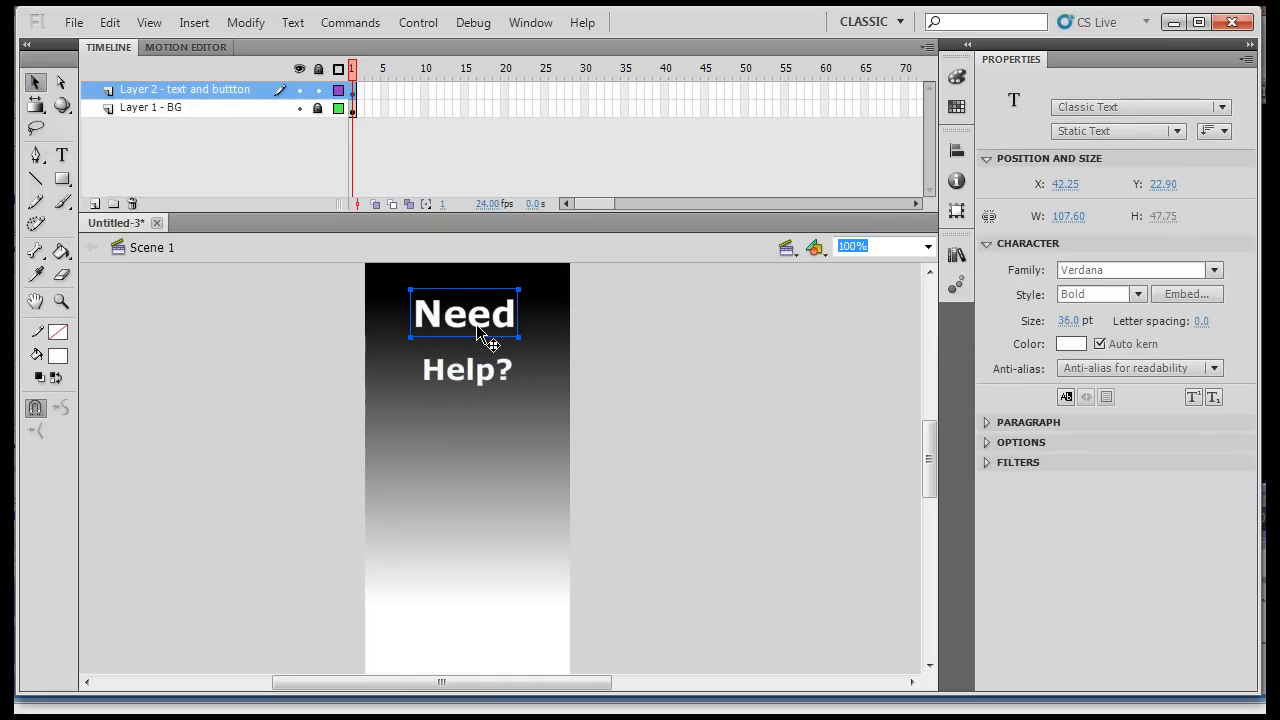
{"action": "key", "text": "Down"}
{"action": "key", "text": "Down"}
{"action": "left_click", "coordinate": [486, 370]}
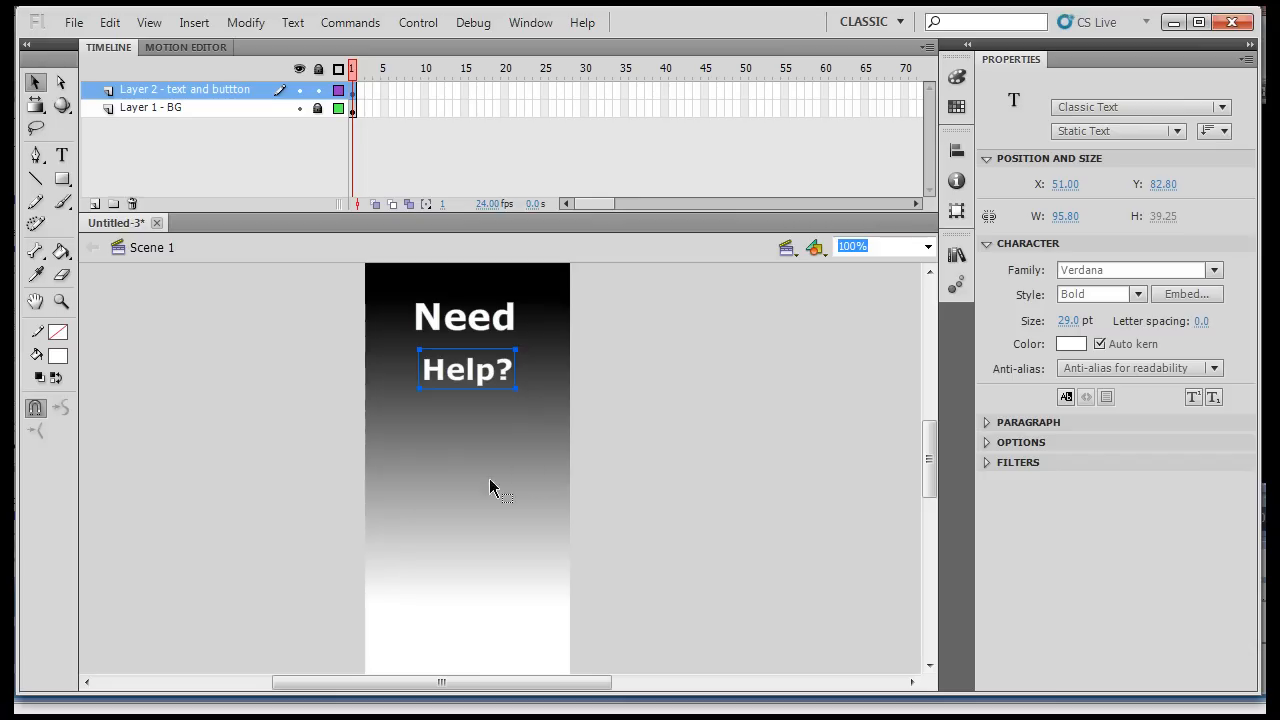
- Add the two-line text "go to" / "the" at 29 pt below "Help?"
{"action": "left_click", "coordinate": [62, 156]}
{"action": "left_click", "coordinate": [446, 437]}
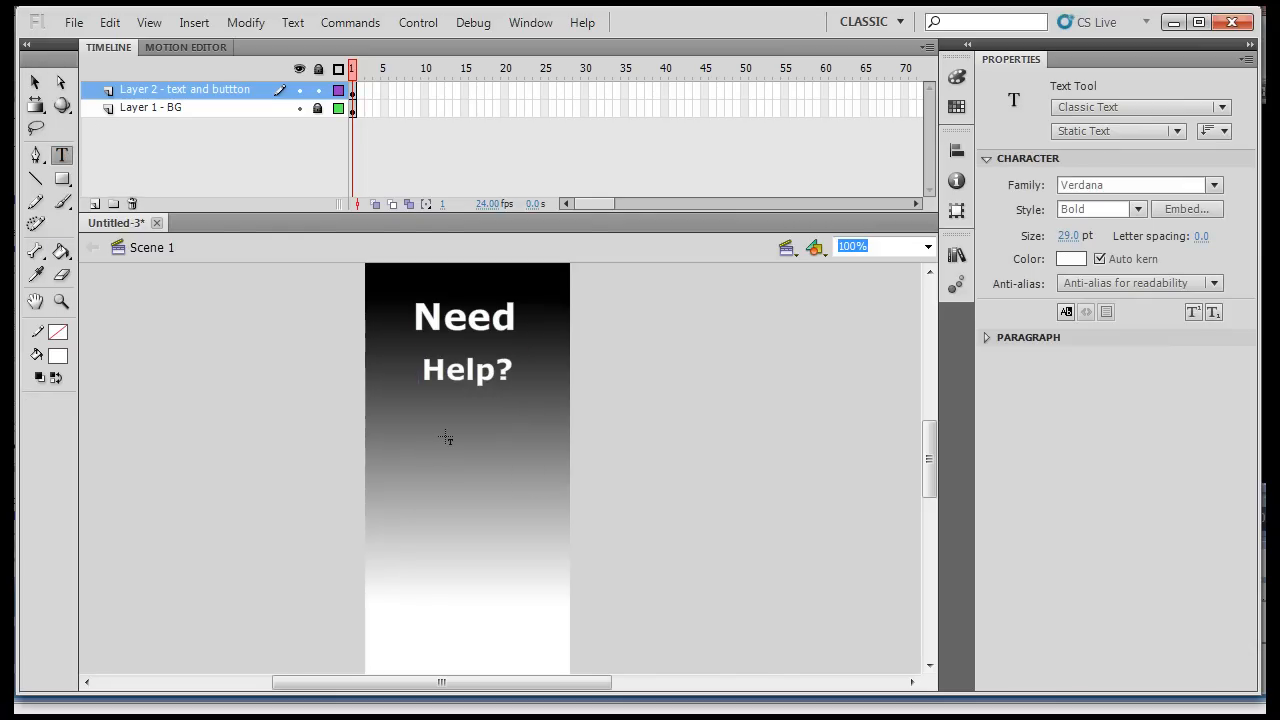
{"action": "type", "text": "go to"}
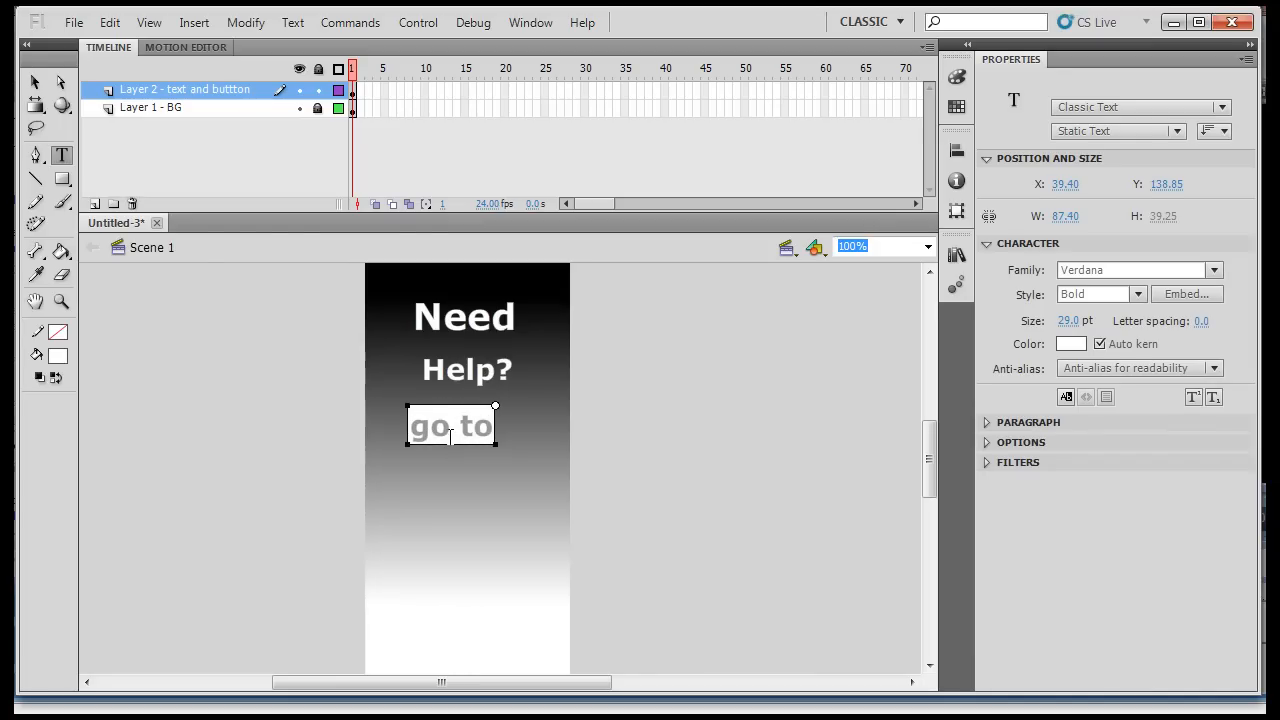
{"action": "key", "text": "Return"}
{"action": "type", "text": "the"}
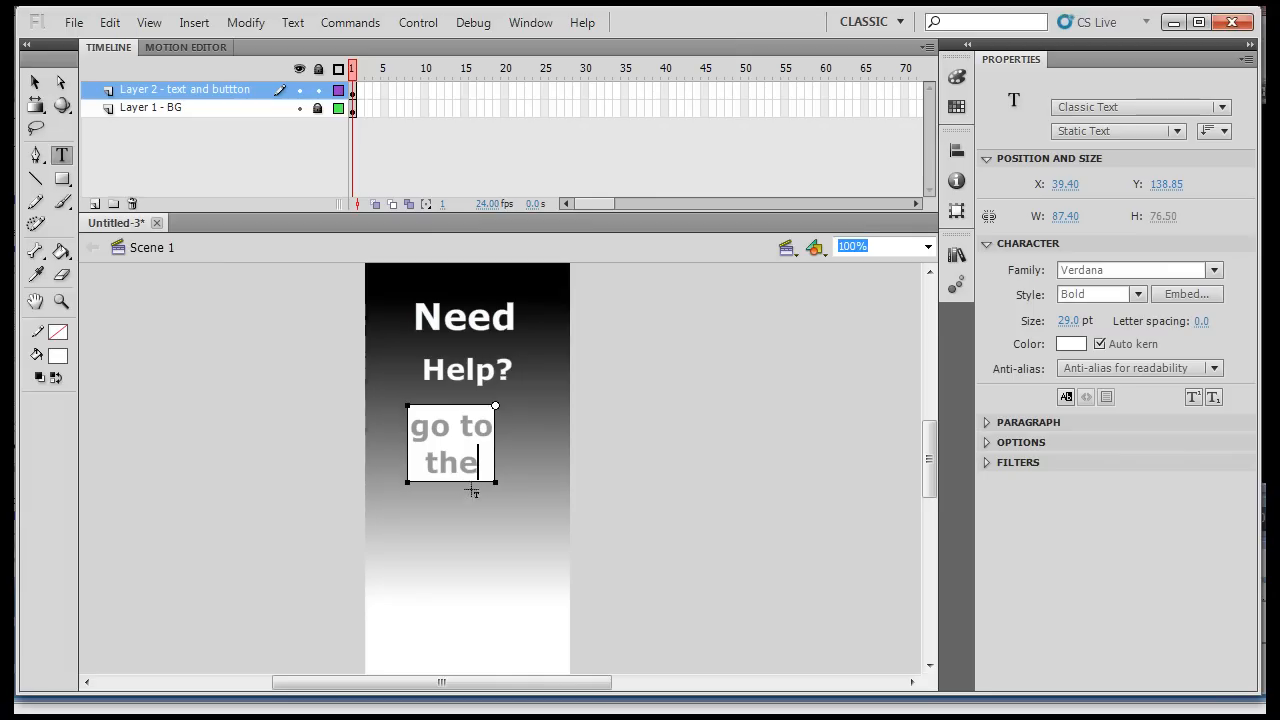
- Nudge the "go to the" text 10 px right to about X 49, centering it under "Help?"
{"action": "left_click", "coordinate": [35, 82]}
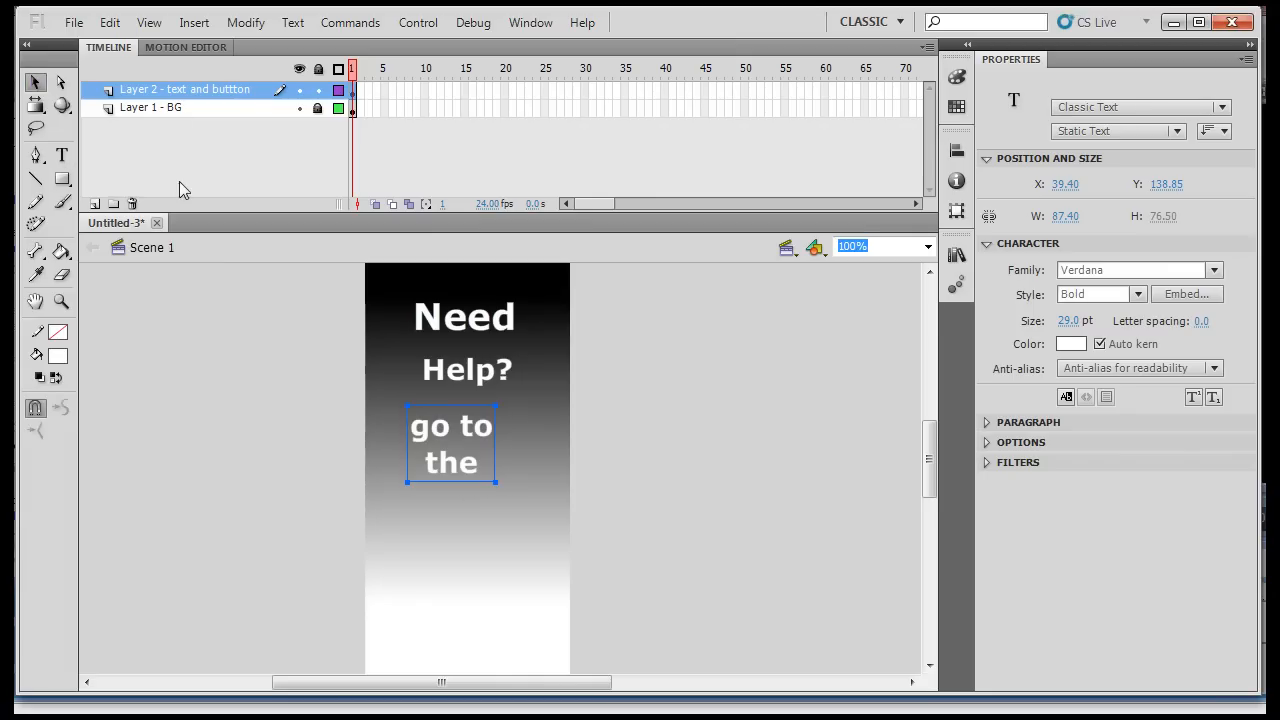
{"action": "key", "text": "Right"}
{"action": "key", "text": "Right"}
{"action": "key", "text": "Right"}
{"action": "key", "text": "Right"}
{"action": "key", "text": "Right"}
{"action": "key", "text": "Right"}
{"action": "key", "text": "Right"}
{"action": "key", "text": "Right"}
{"action": "key", "text": "Right"}
{"action": "key", "text": "Right"}
- Move the "Help?" text down to about Y 89, between "Need" and "go to the"
{"action": "left_click", "coordinate": [464, 378]}
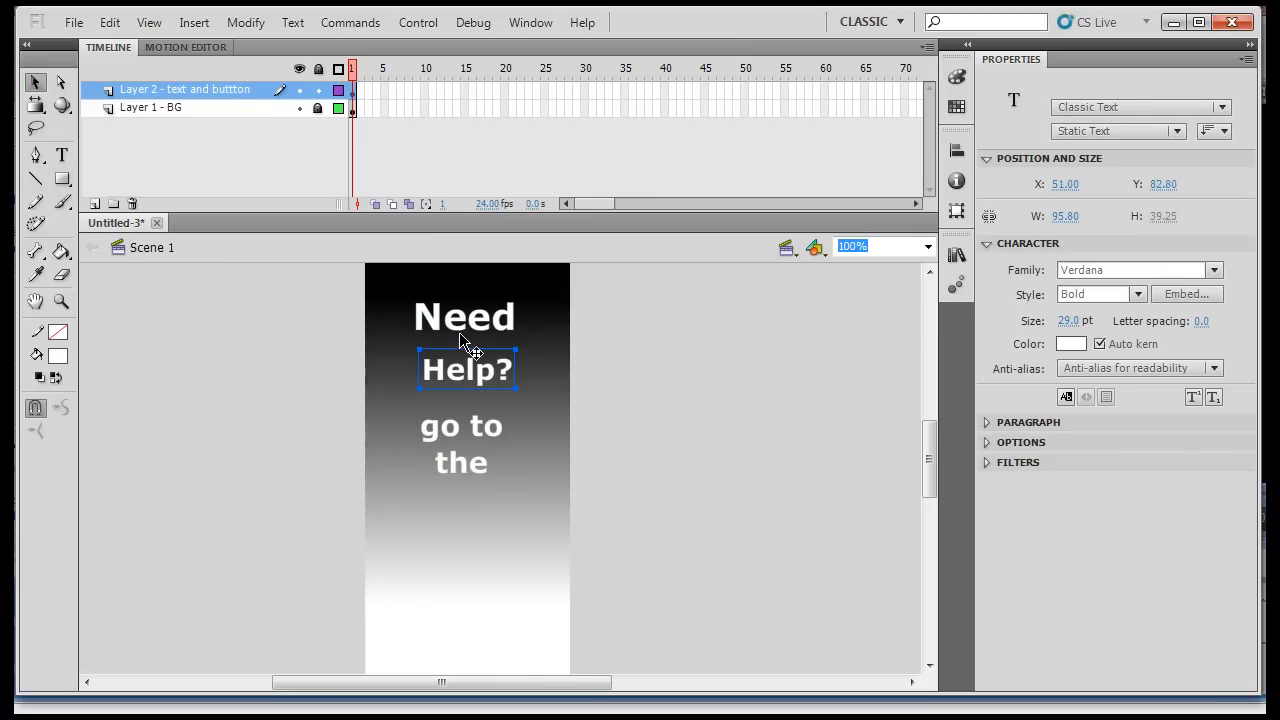
{"action": "left_click", "coordinate": [462, 334]}
{"action": "left_click", "coordinate": [463, 403]}
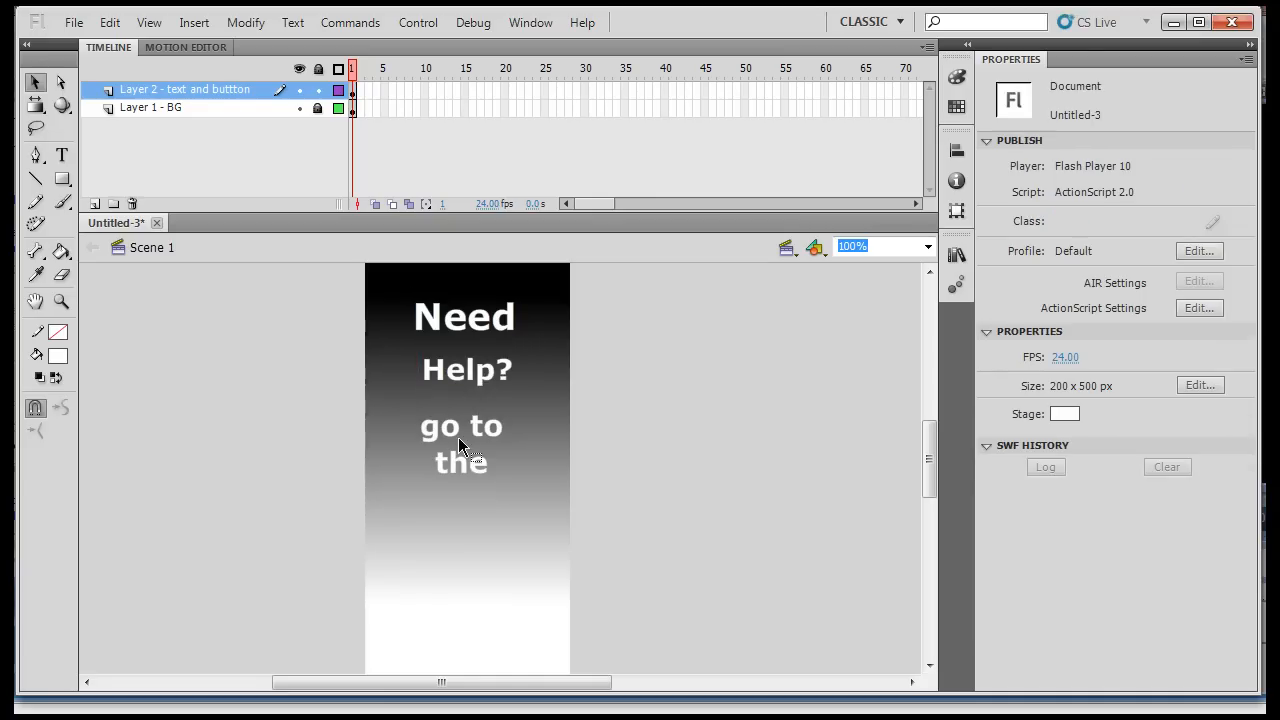
{"action": "left_click", "coordinate": [466, 328]}
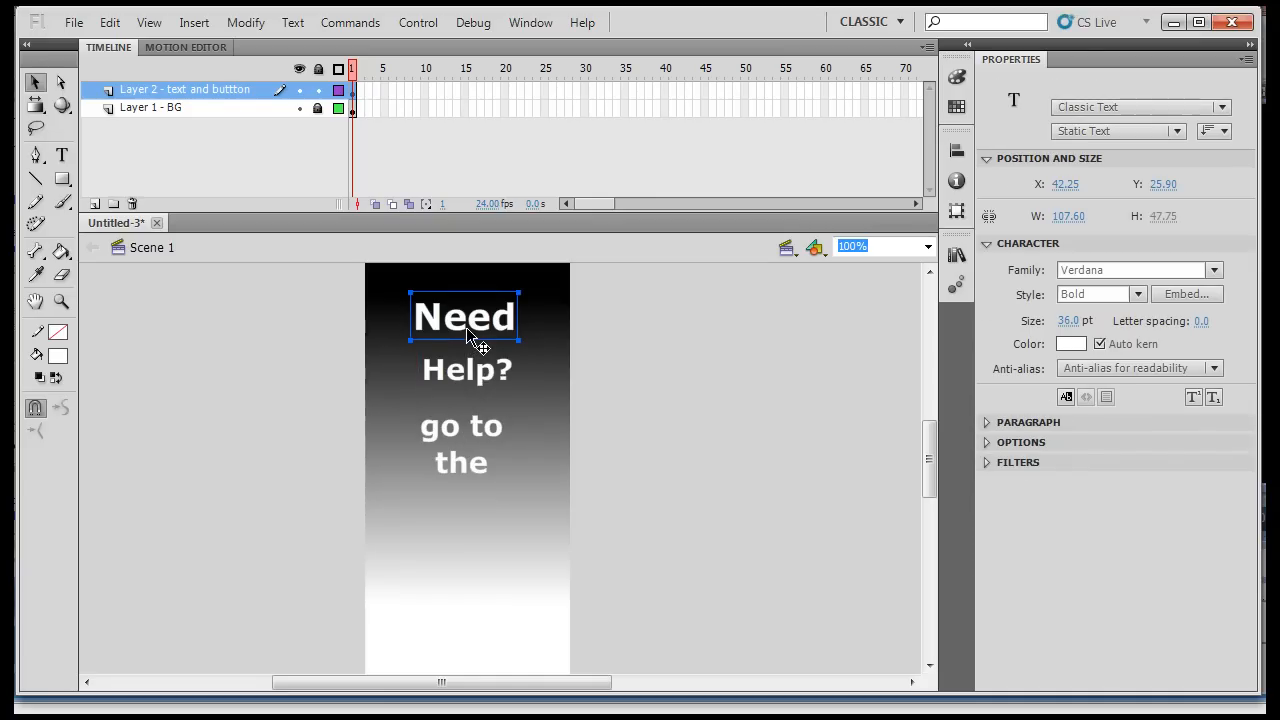
{"action": "left_click", "coordinate": [466, 378]}
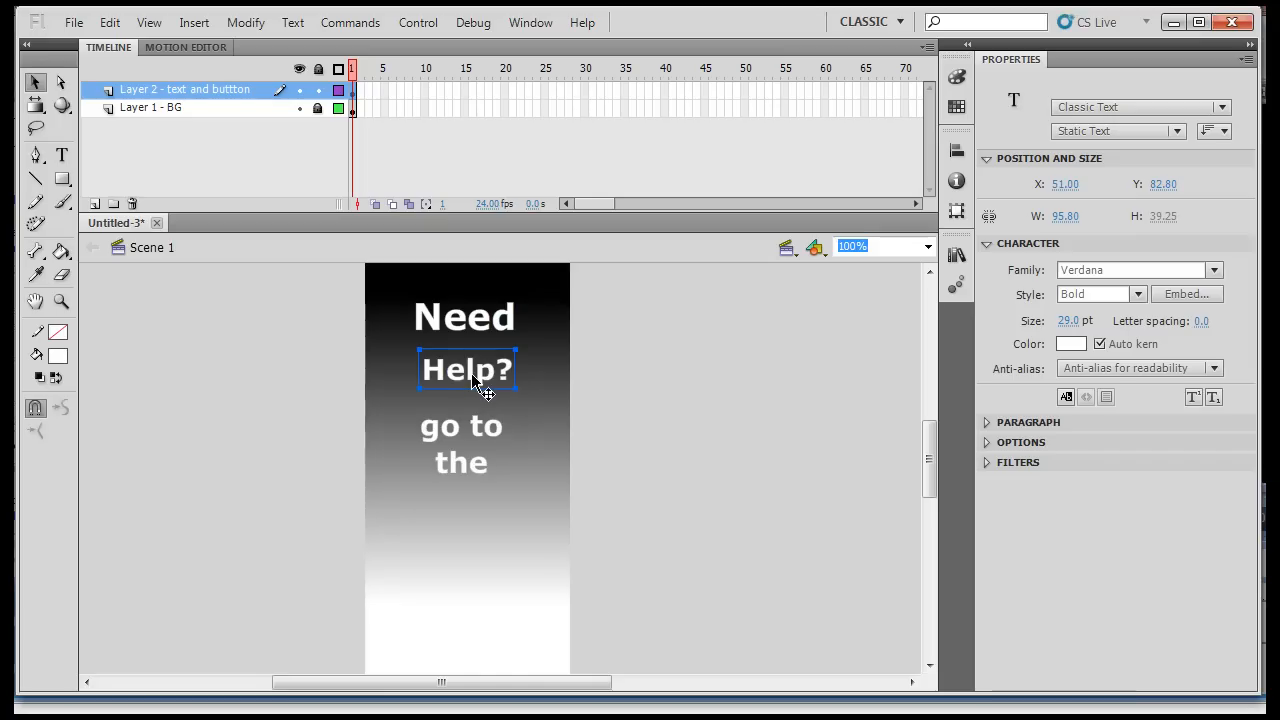
{"action": "mouse_move", "coordinate": [474, 373]}
{"action": "left_mouse_down"}
{"action": "mouse_move", "coordinate": [433, 377]}
{"action": "mouse_move", "coordinate": [483, 392]}
{"action": "left_mouse_up"}
{"action": "left_click", "coordinate": [470, 426]}
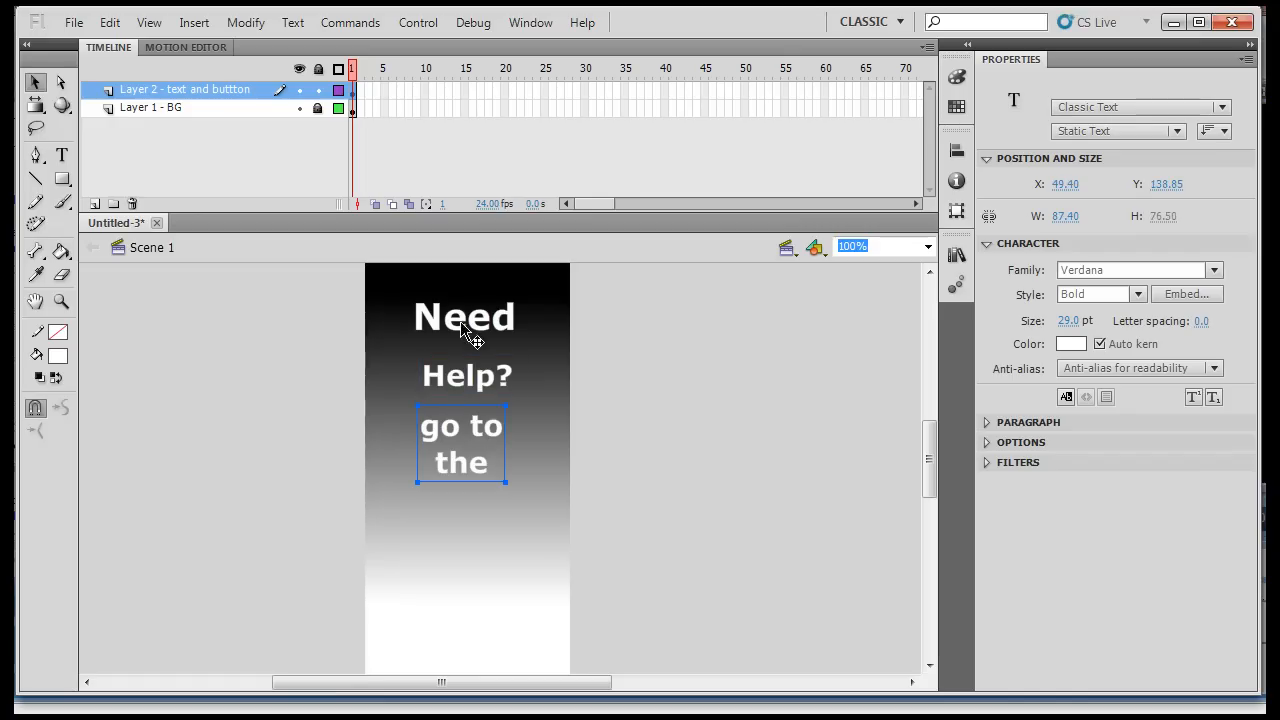
- Nudge the "Help?" text 2 px left to about X 49 and move the "go to the" text slightly up
{"action": "left_click", "coordinate": [465, 380]}
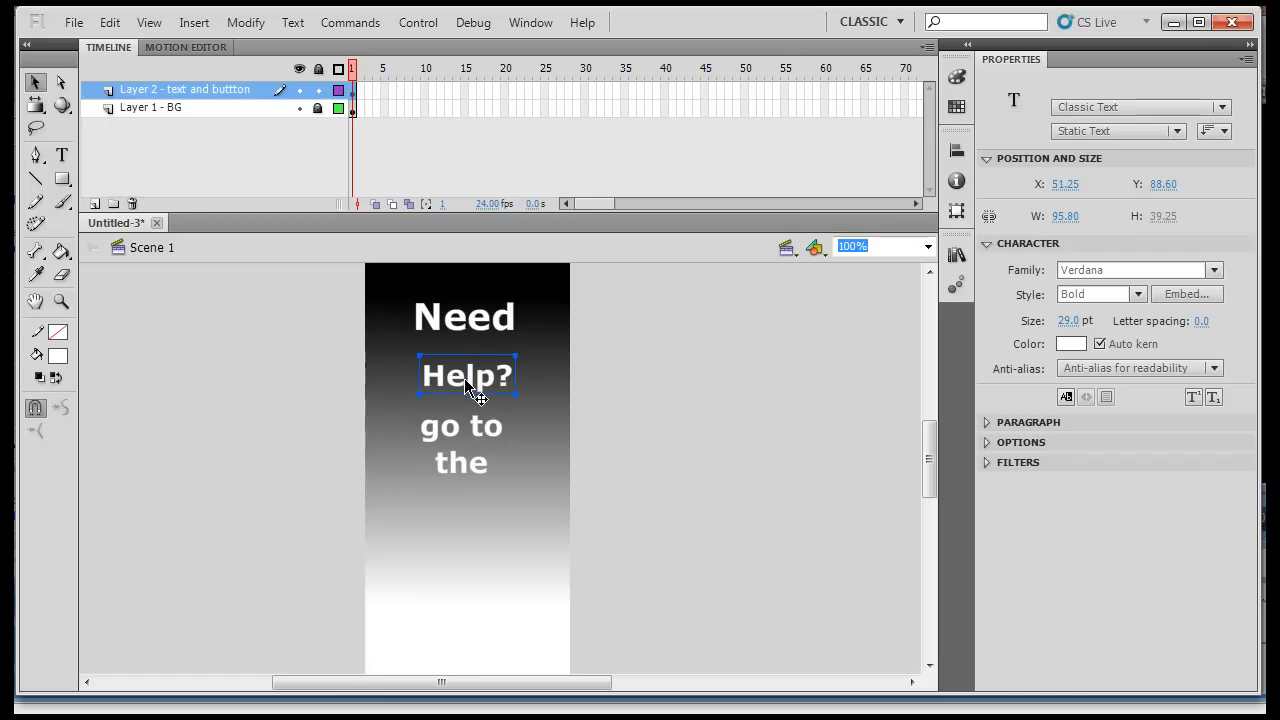
{"action": "key", "text": "Left"}
{"action": "key", "text": "Left"}
{"action": "left_click_drag", "start_coordinate": [491, 449], "coordinate": [491, 443]}
- Nudge the "Need" text down and left to about X 37, Y 33, closer to "Help?", and deselect it
{"action": "left_click", "coordinate": [455, 325]}
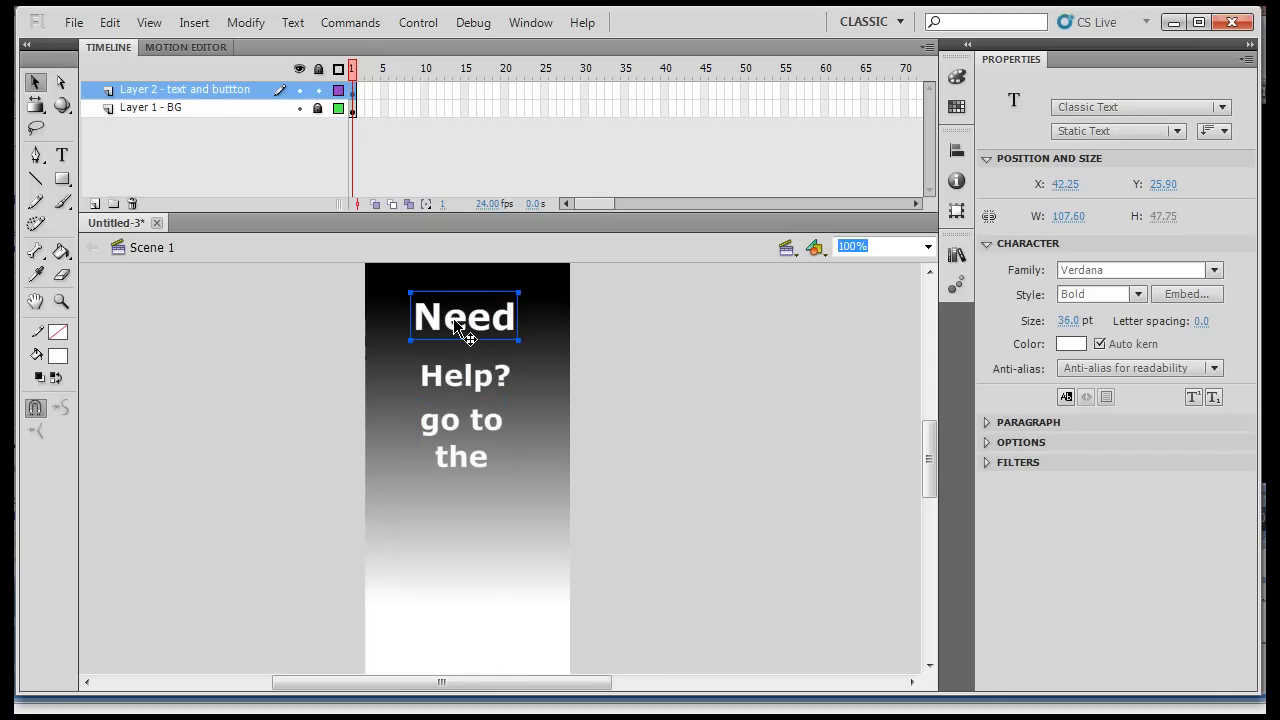
{"action": "key", "text": "Left"}
{"action": "key", "text": "Left"}
{"action": "key", "text": "Down"}
{"action": "key", "text": "Down"}
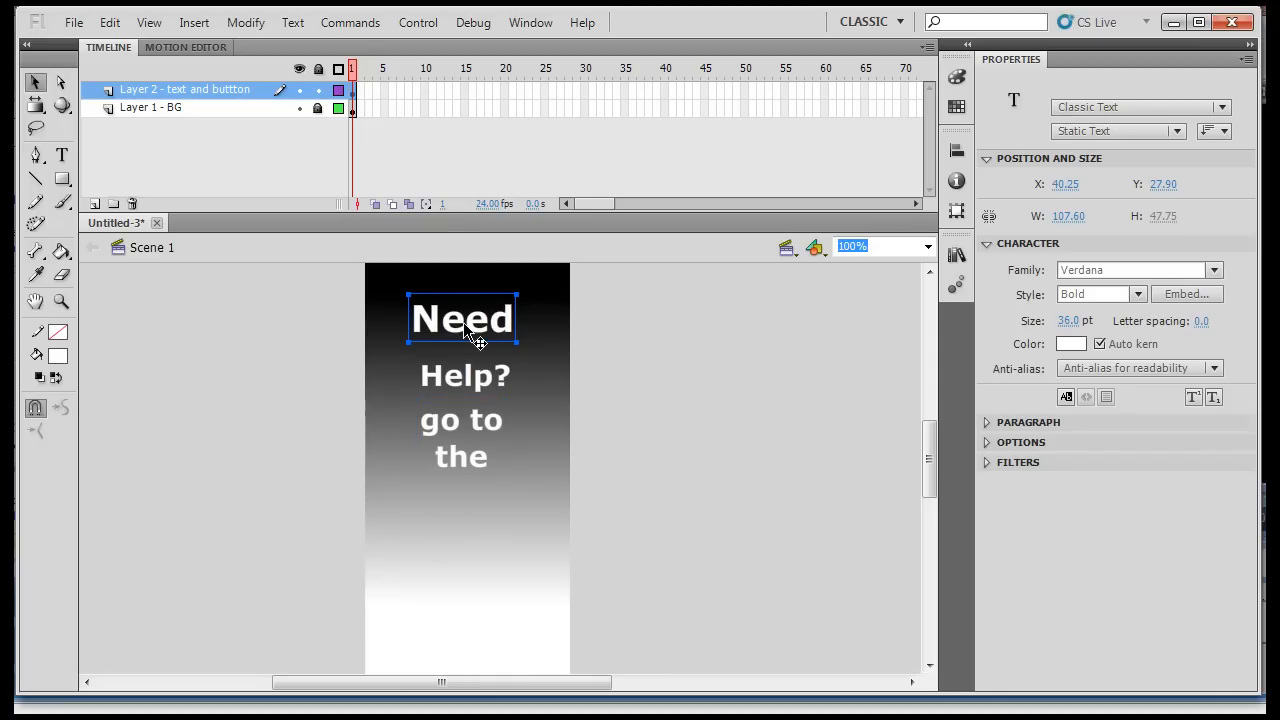
{"action": "key", "text": "Down"}
{"action": "key", "text": "Down"}
{"action": "key", "text": "Left"}
{"action": "key", "text": "Down"}
{"action": "key", "text": "Down"}
{"action": "key", "text": "Down"}
{"action": "key", "text": "Down"}
{"action": "key", "text": "Down"}
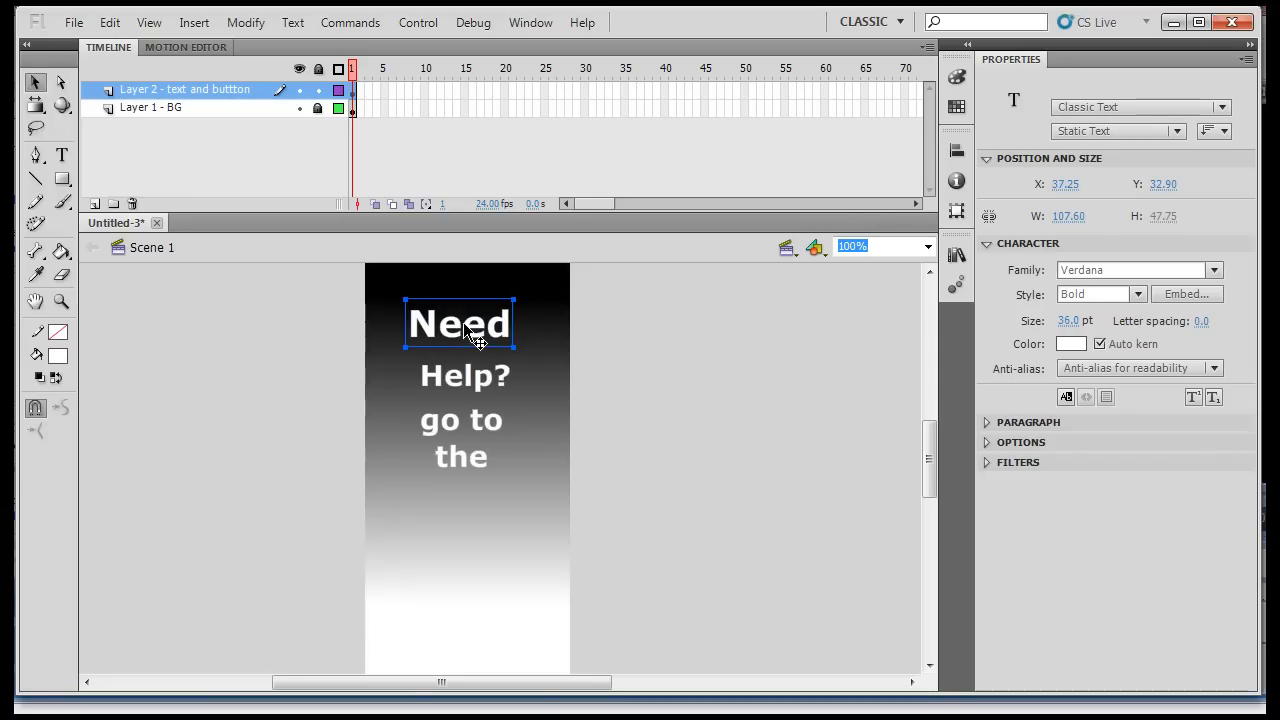
{"action": "left_click", "coordinate": [689, 376]}
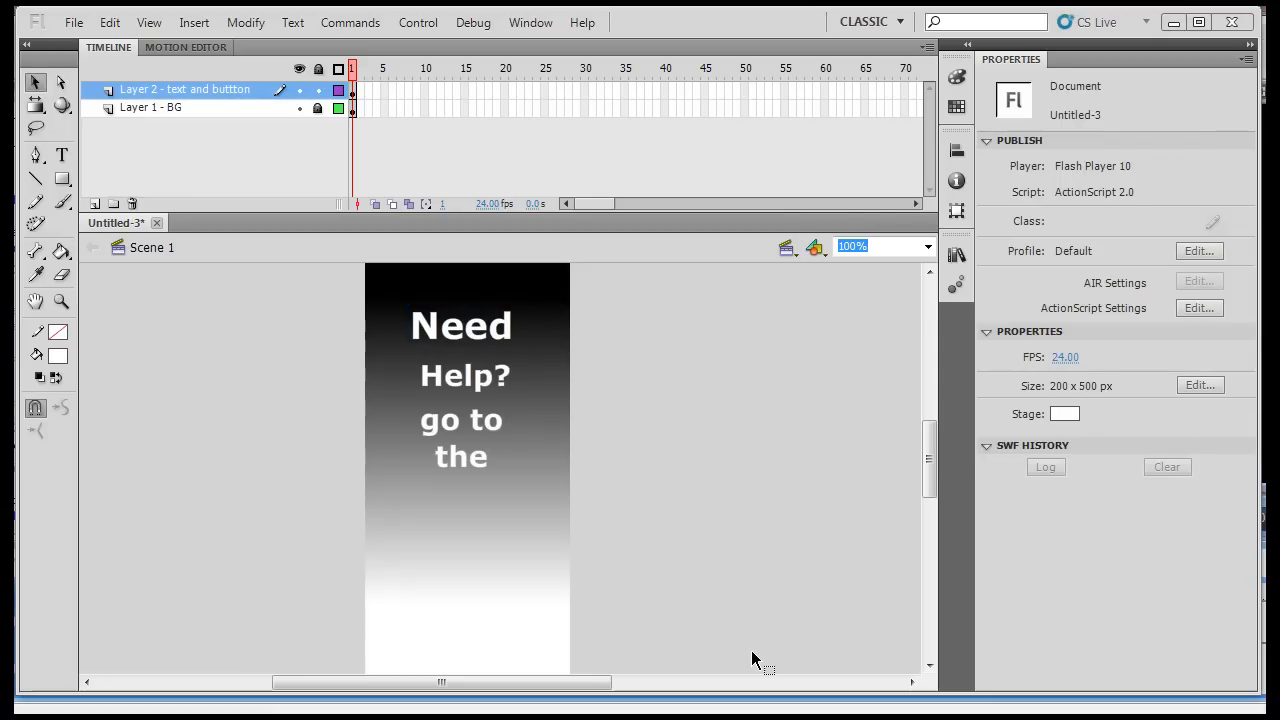
- Add a white bold Verdana text line reading "danscourses" below "go to the", correcting its spelling
{"action": "left_click", "coordinate": [61, 155]}
{"action": "left_click", "coordinate": [396, 514]}
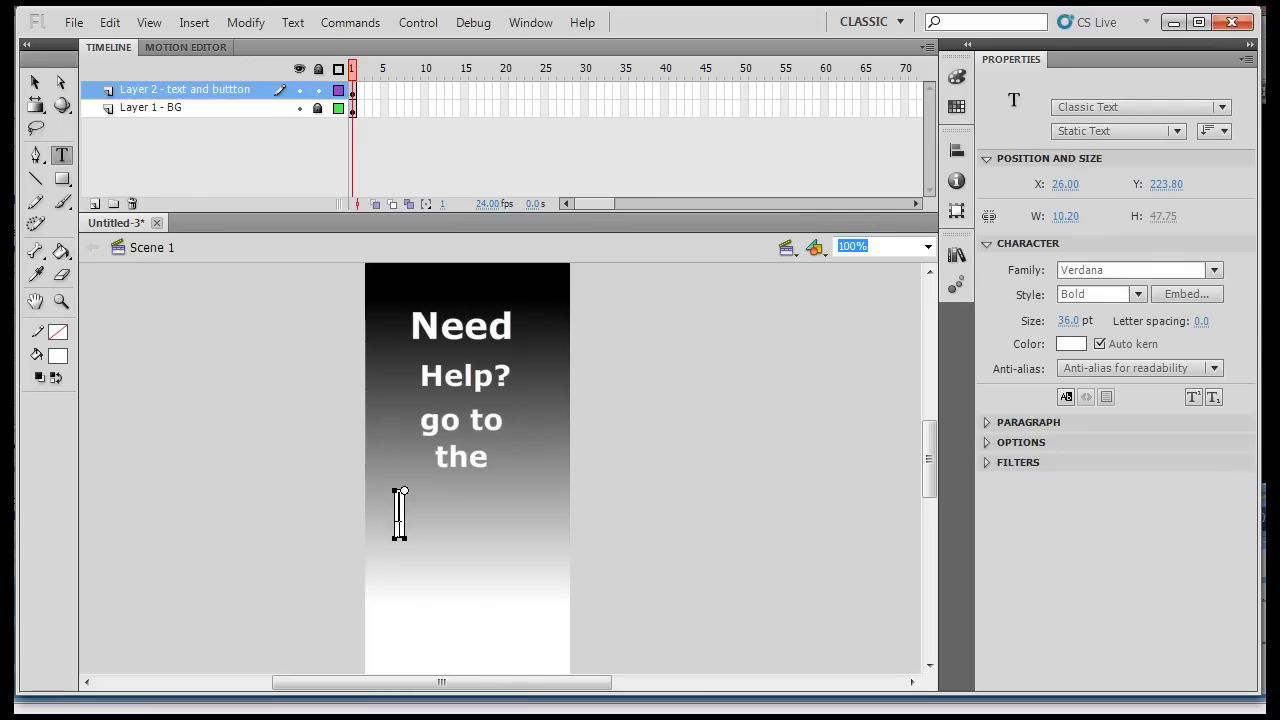
{"action": "type", "text": "dans"}
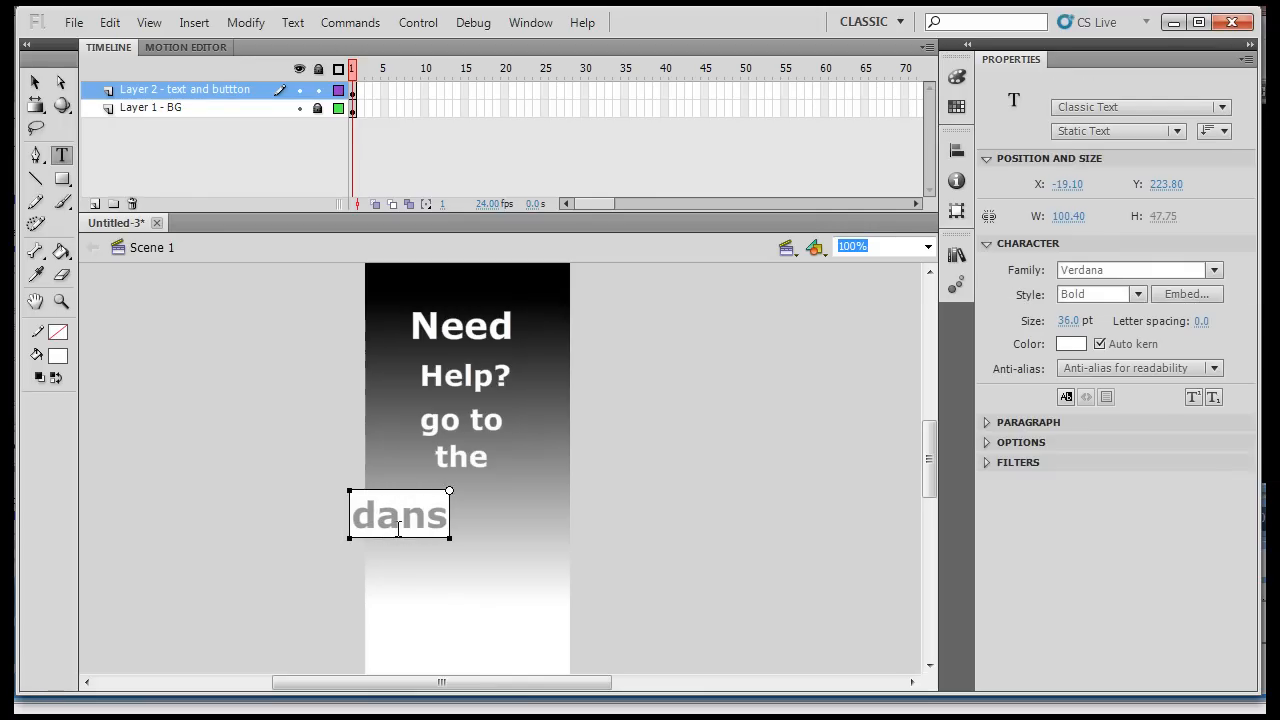
{"action": "type", "text": "coujrses"}
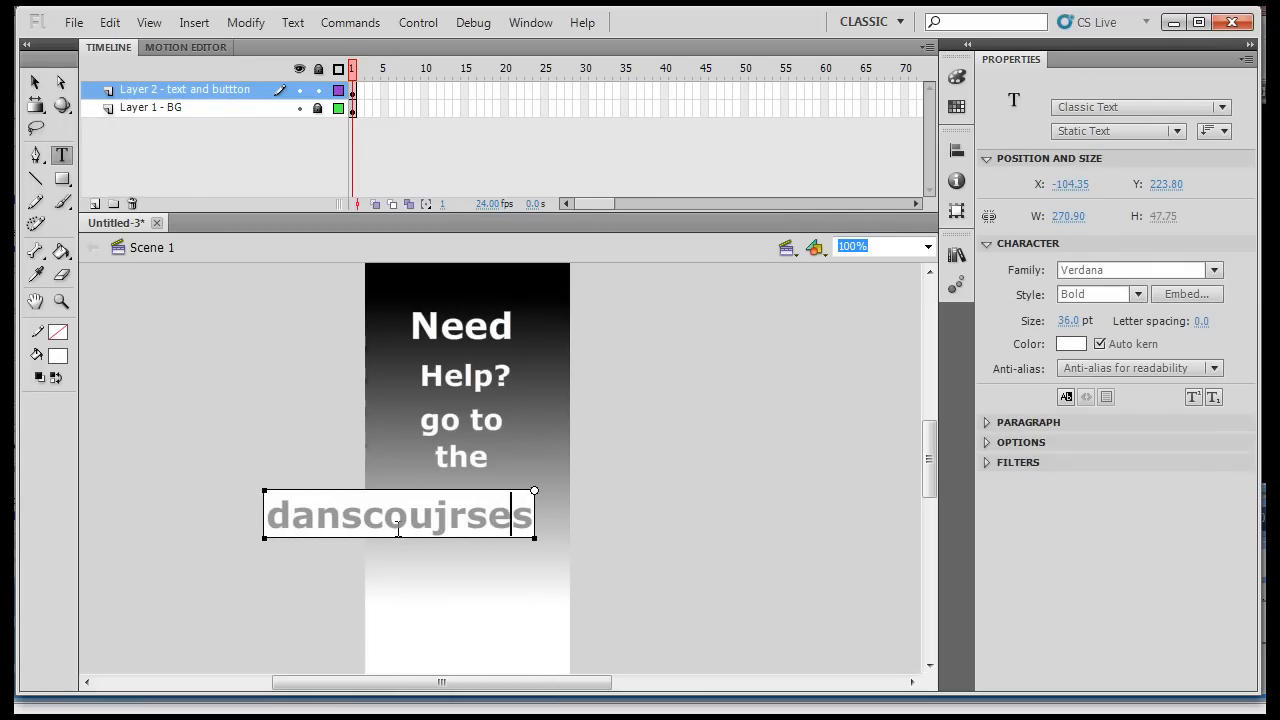
{"action": "key", "text": "Left"}
{"action": "key", "text": "Left"}
{"action": "key", "text": "Left"}
{"action": "key", "text": "BackSpace"}
{"action": "key", "text": "BackSpace"}
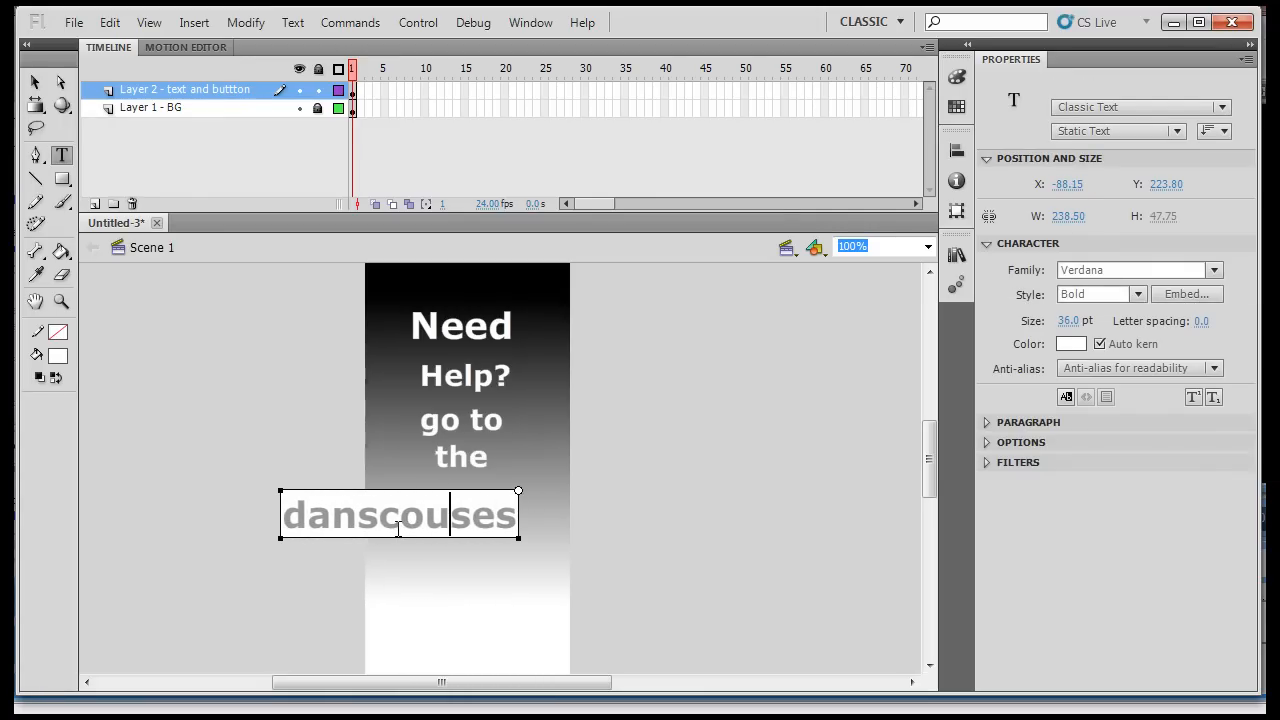
{"action": "type", "text": "r"}
- Capitalize the C and the D in the new text line so it reads "DansCourses"
{"action": "key", "text": "Left"}
{"action": "key", "text": "Left"}
{"action": "key", "text": "Left"}
{"action": "key", "text": "BackSpace"}
{"action": "type", "text": "C"}
{"action": "key", "text": "Left"}
{"action": "key", "text": "Left"}
{"action": "key", "text": "Left"}
{"action": "key", "text": "BackSpace"}
{"action": "type", "text": "D"}
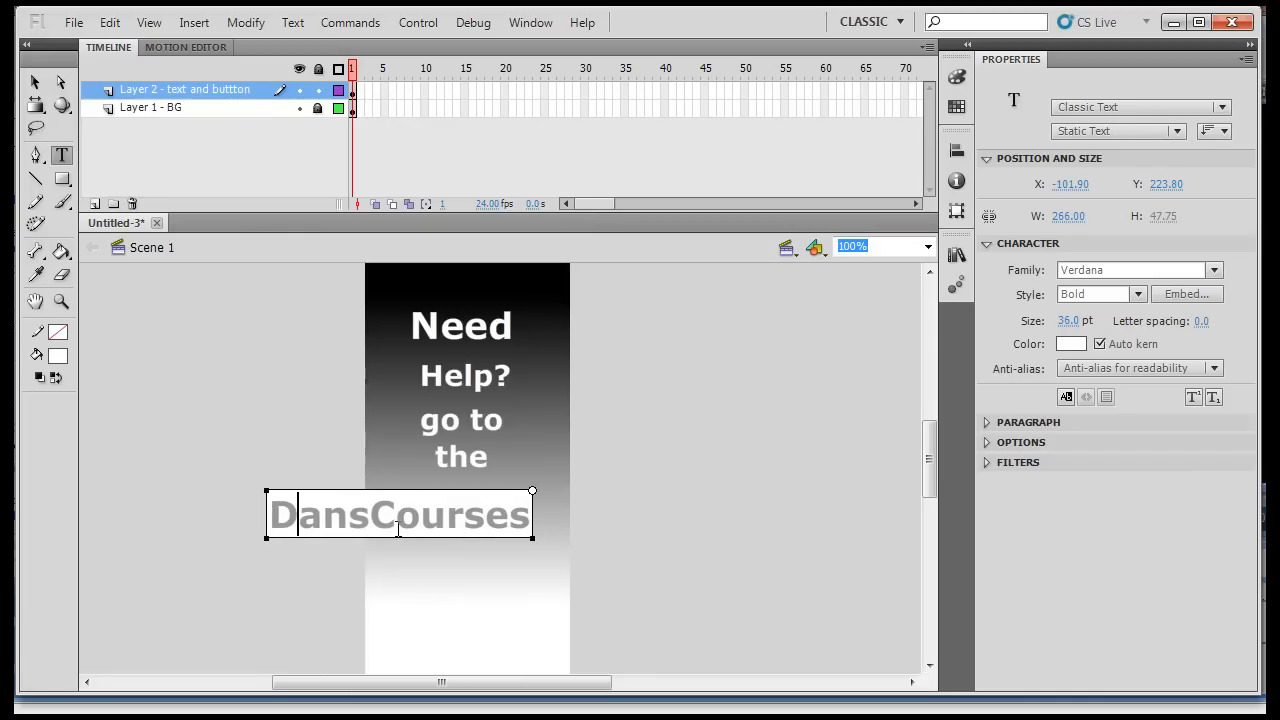
- Set the whole "DansCourses" text to 25 pt and colour it orange
{"action": "left_click_drag", "start_coordinate": [270, 515], "coordinate": [648, 471]}
{"action": "left_click_drag", "start_coordinate": [1068, 321], "coordinate": [1053, 325]}
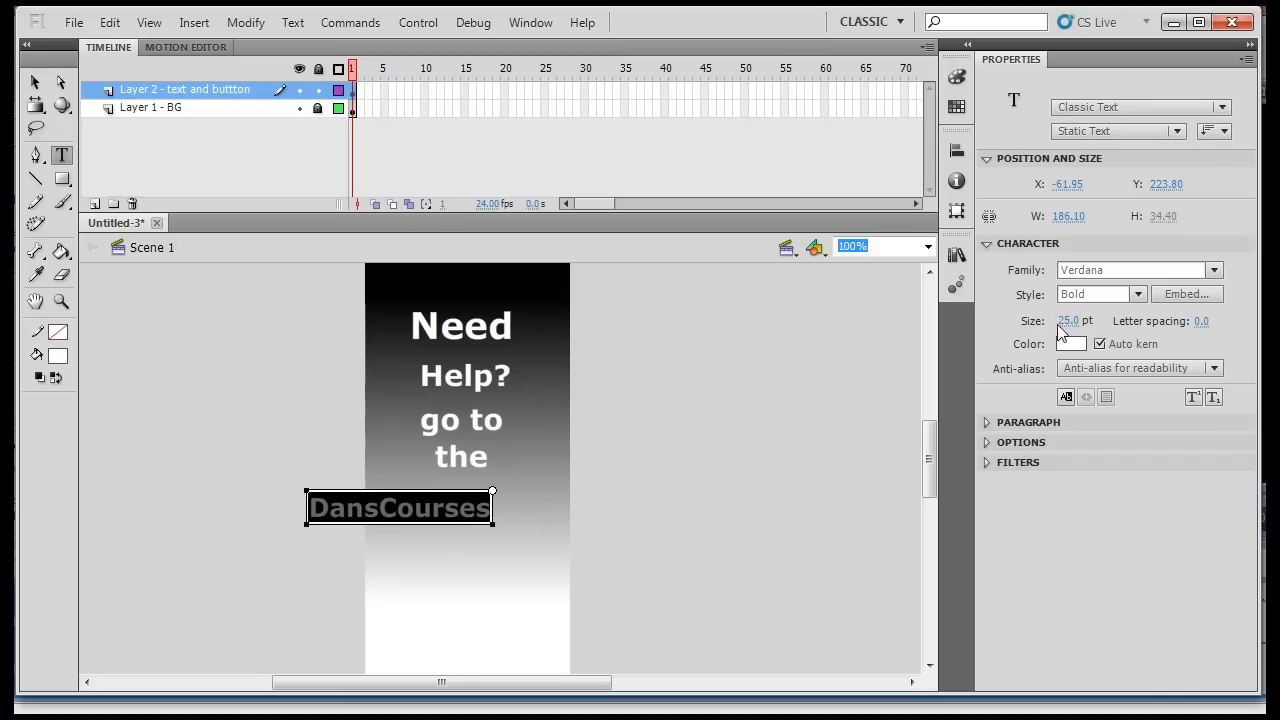
{"action": "left_click", "coordinate": [1070, 344]}
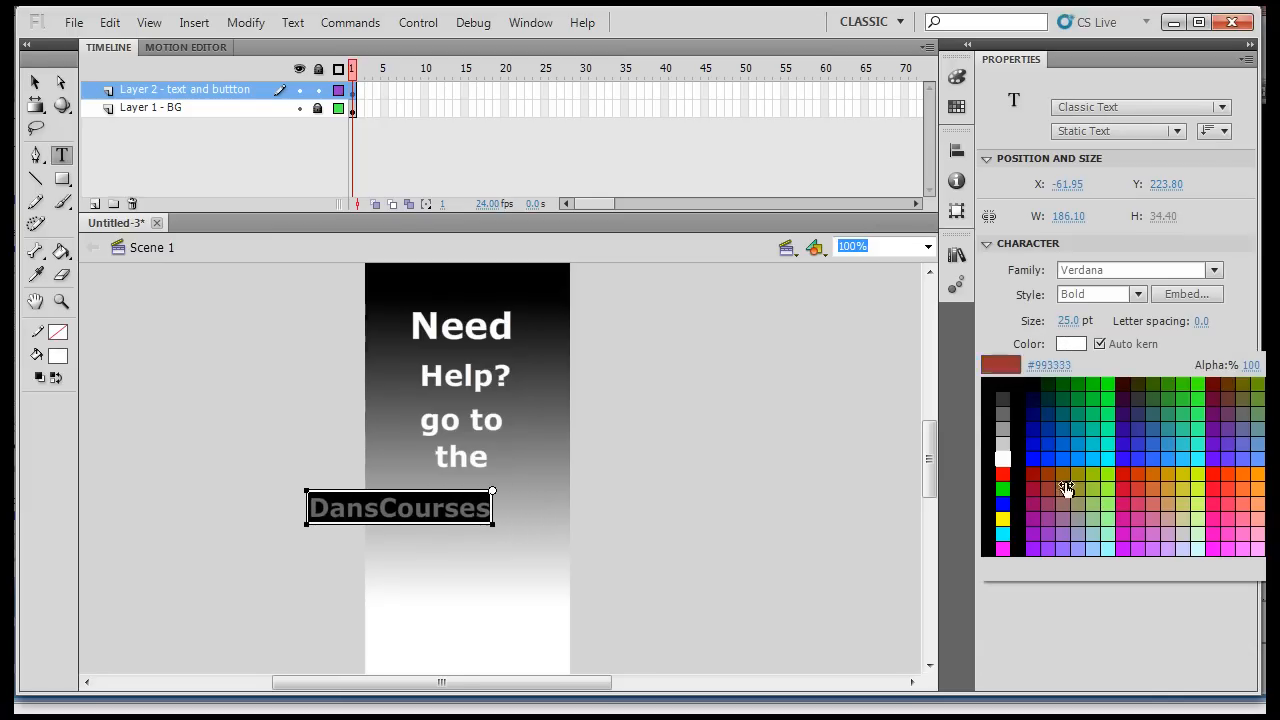
{"action": "left_click", "coordinate": [1251, 482]}
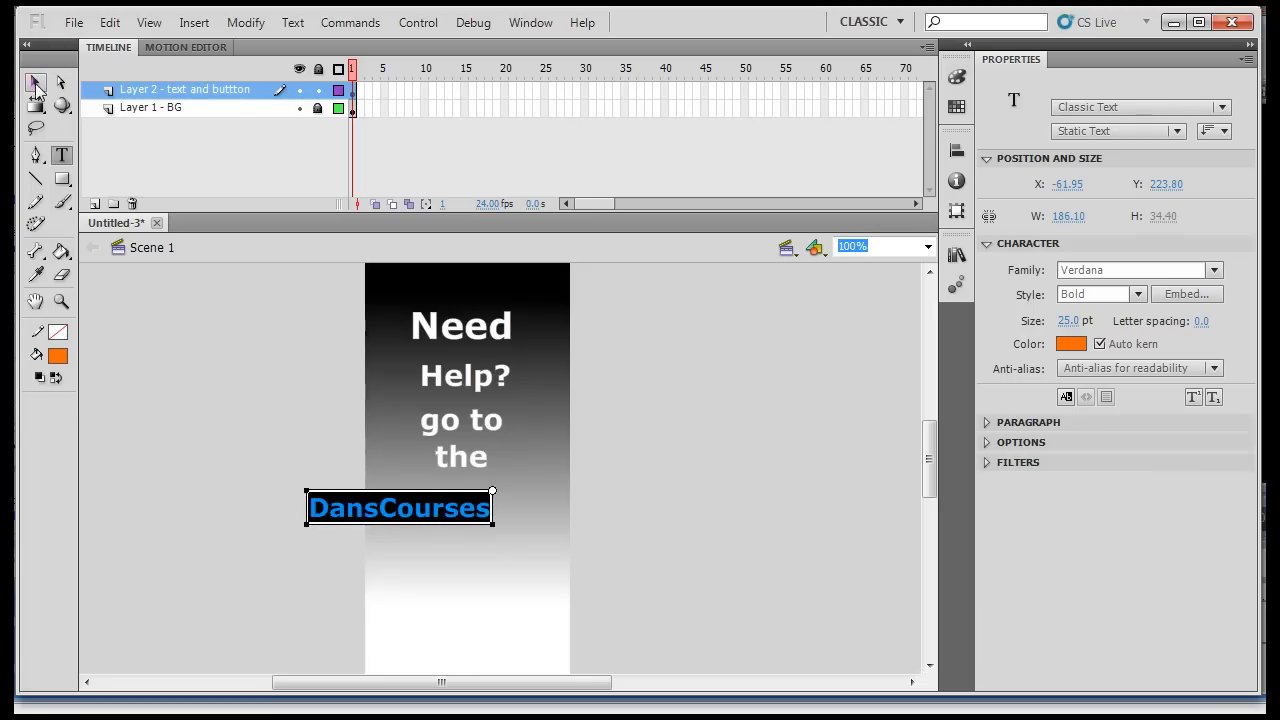
- Move the "DansCourses" text onto the banner below "go to the", at about X 6, Y 230
{"action": "left_click", "coordinate": [37, 82]}
{"action": "left_click_drag", "start_coordinate": [430, 516], "coordinate": [491, 521]}
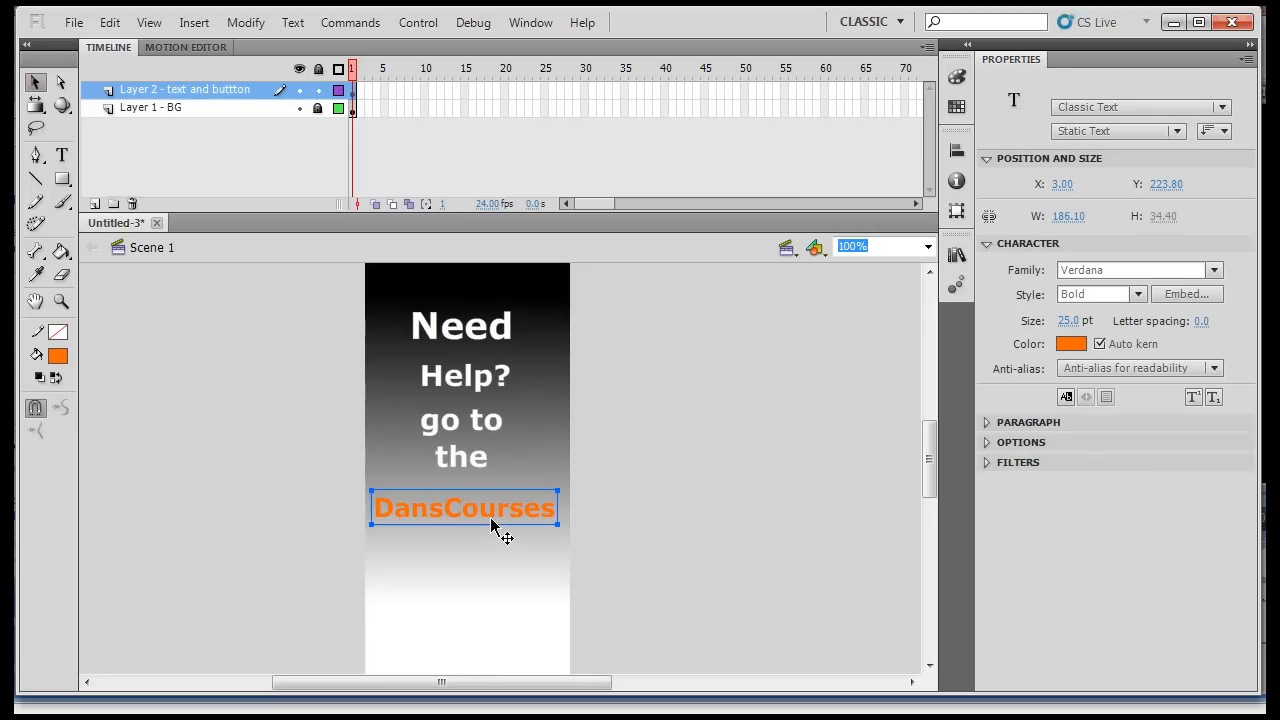
{"action": "key", "text": "Down"}
{"action": "key", "text": "Down"}
{"action": "key", "text": "Down"}
{"action": "key", "text": "Down"}
{"action": "key", "text": "Down"}
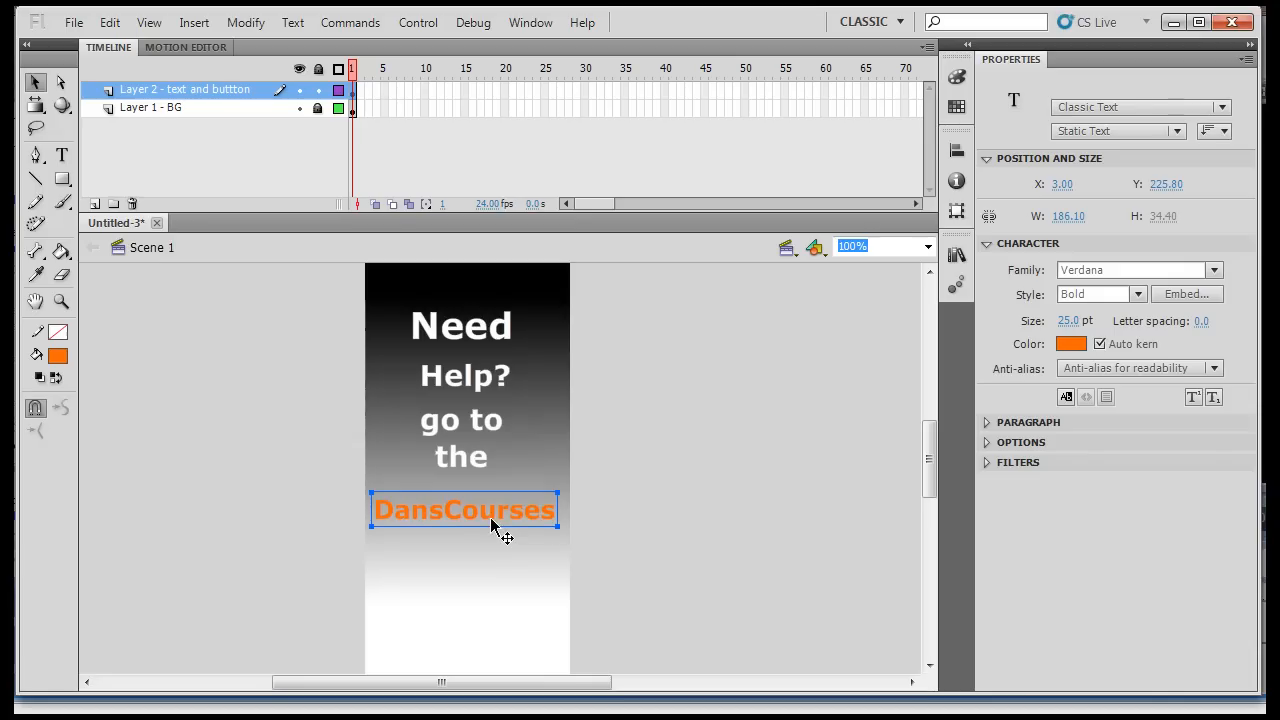
{"action": "key", "text": "Down"}
{"action": "key", "text": "Right"}
{"action": "key", "text": "Right"}
{"action": "key", "text": "Right"}
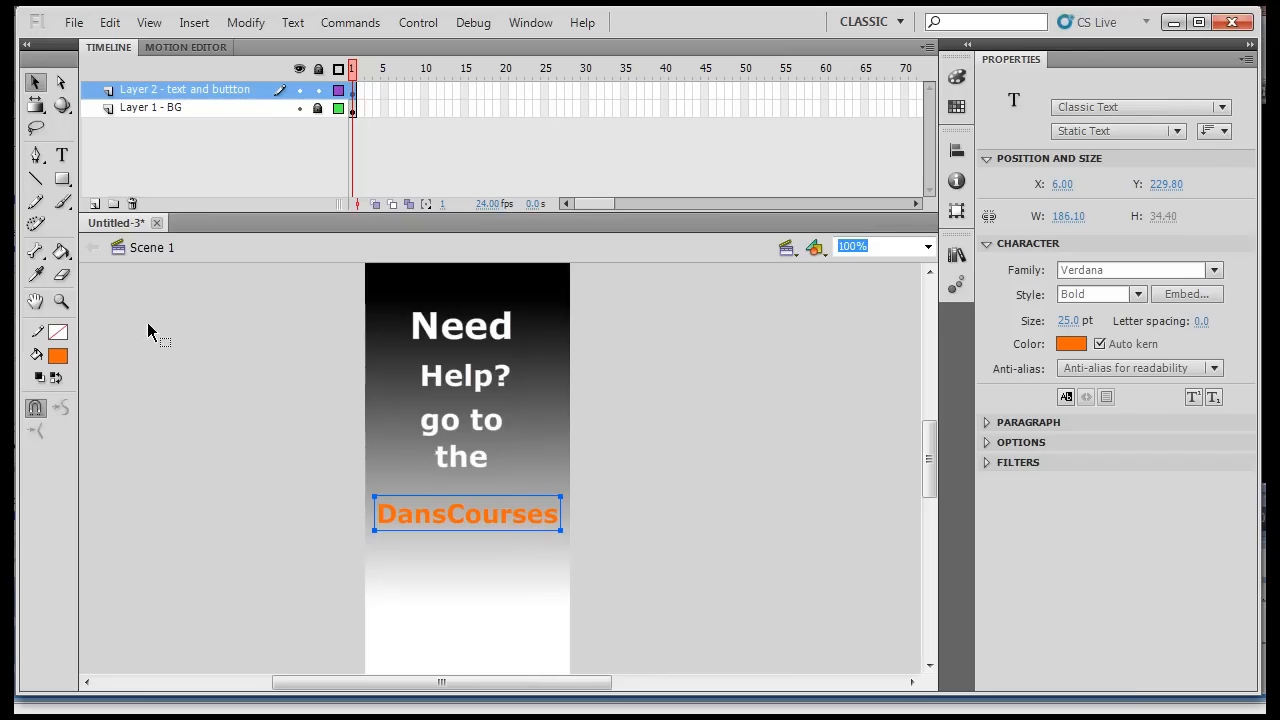
- Rotate the "DansCourses" text counterclockwise with Free Transform so it slants upward to the right, spanning about 185 x 105 px
{"action": "left_click", "coordinate": [35, 105]}
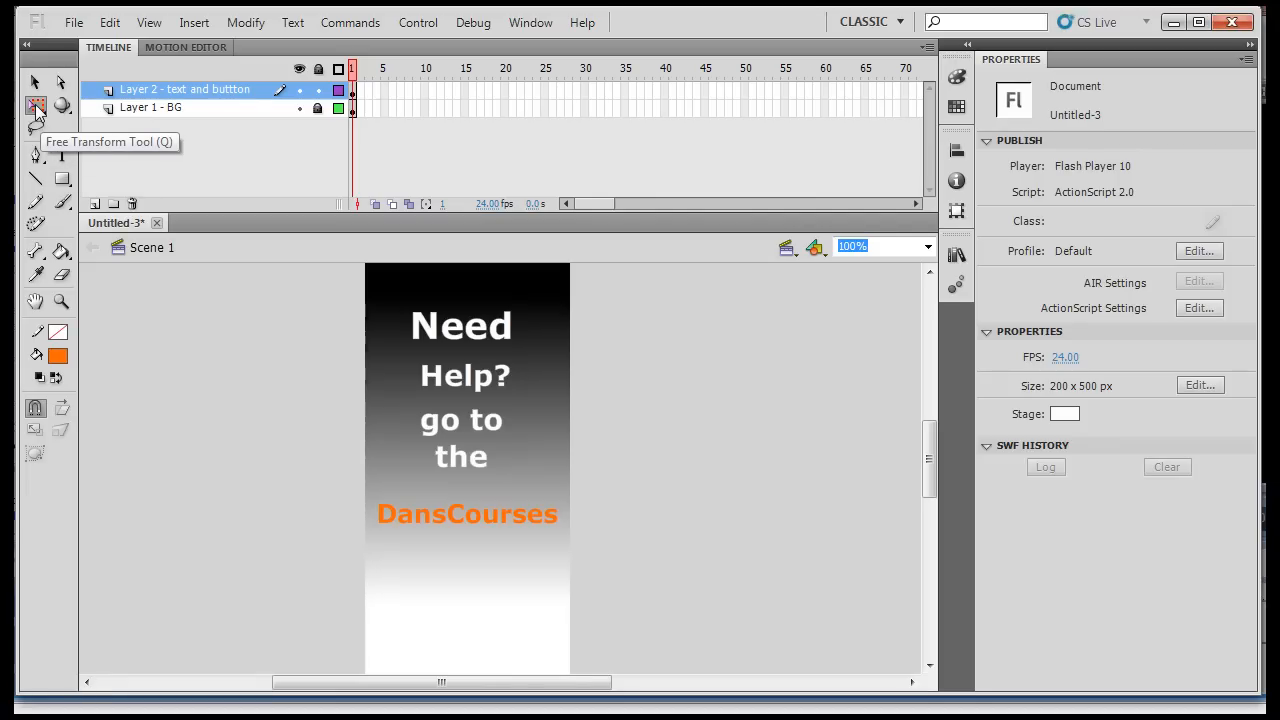
{"action": "left_click", "coordinate": [36, 110]}
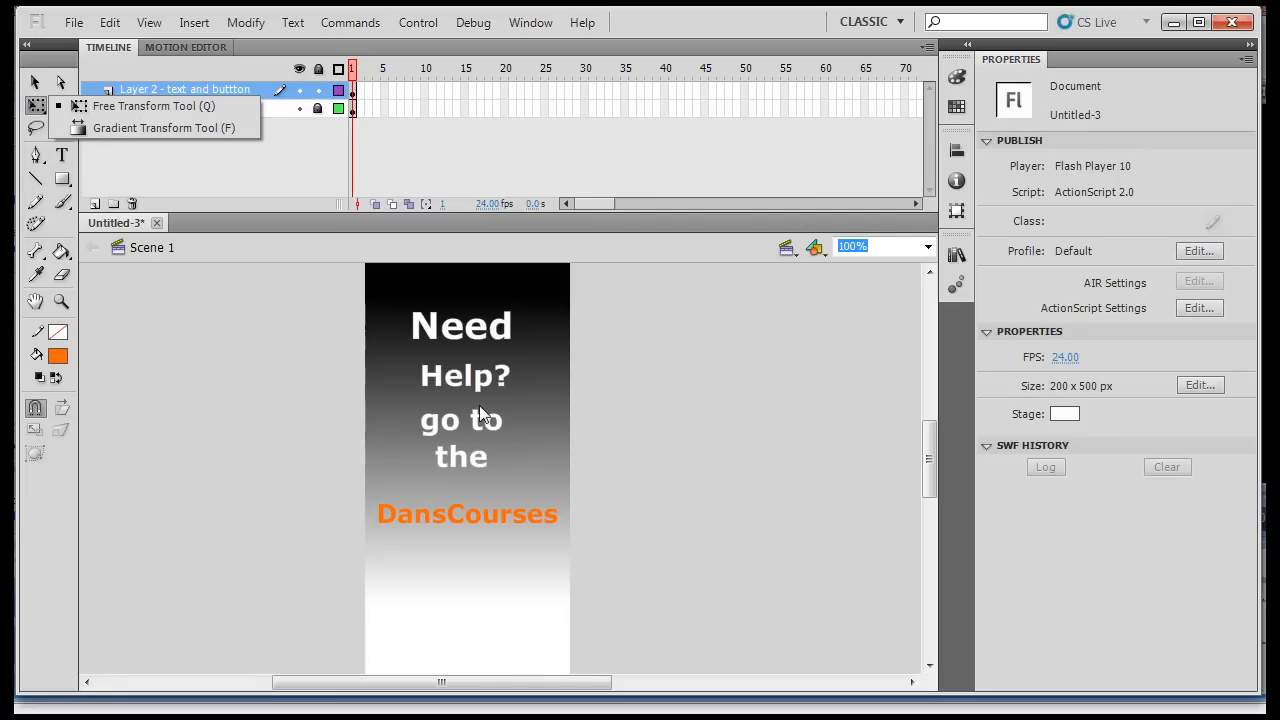
{"action": "left_click", "coordinate": [558, 516]}
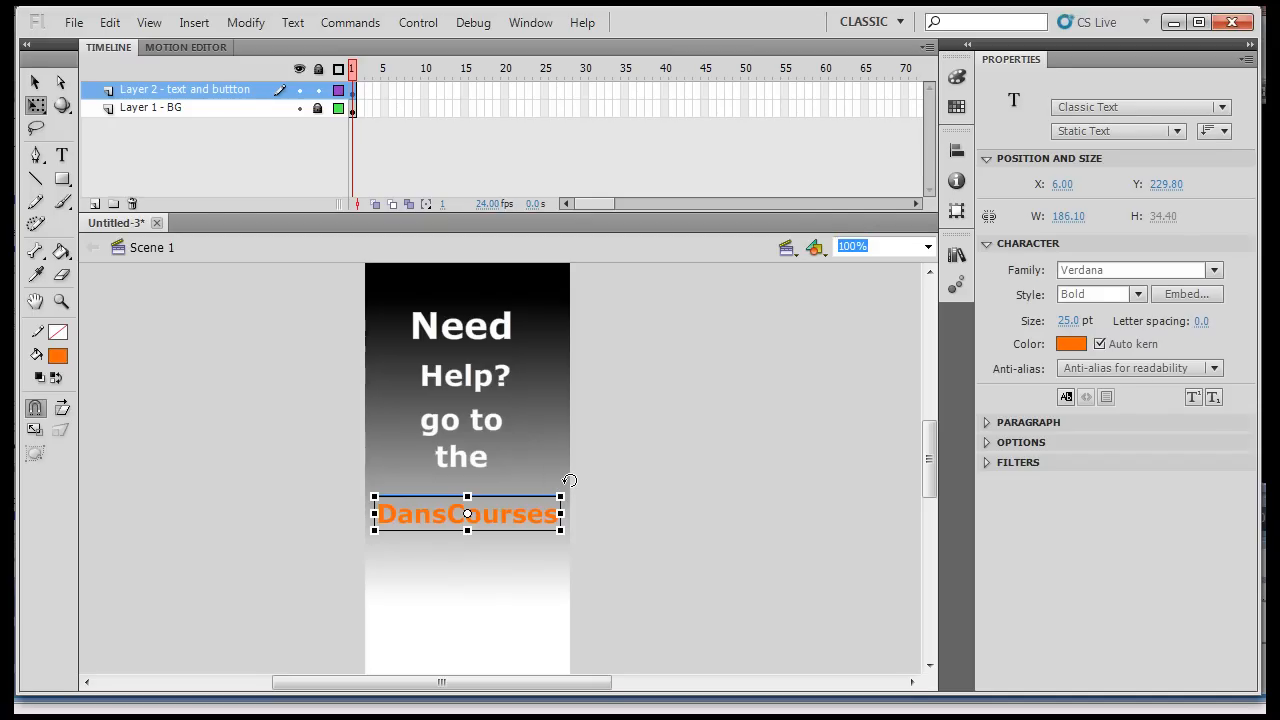
{"action": "left_click_drag", "start_coordinate": [569, 481], "coordinate": [549, 447]}
{"action": "left_click", "coordinate": [642, 583]}
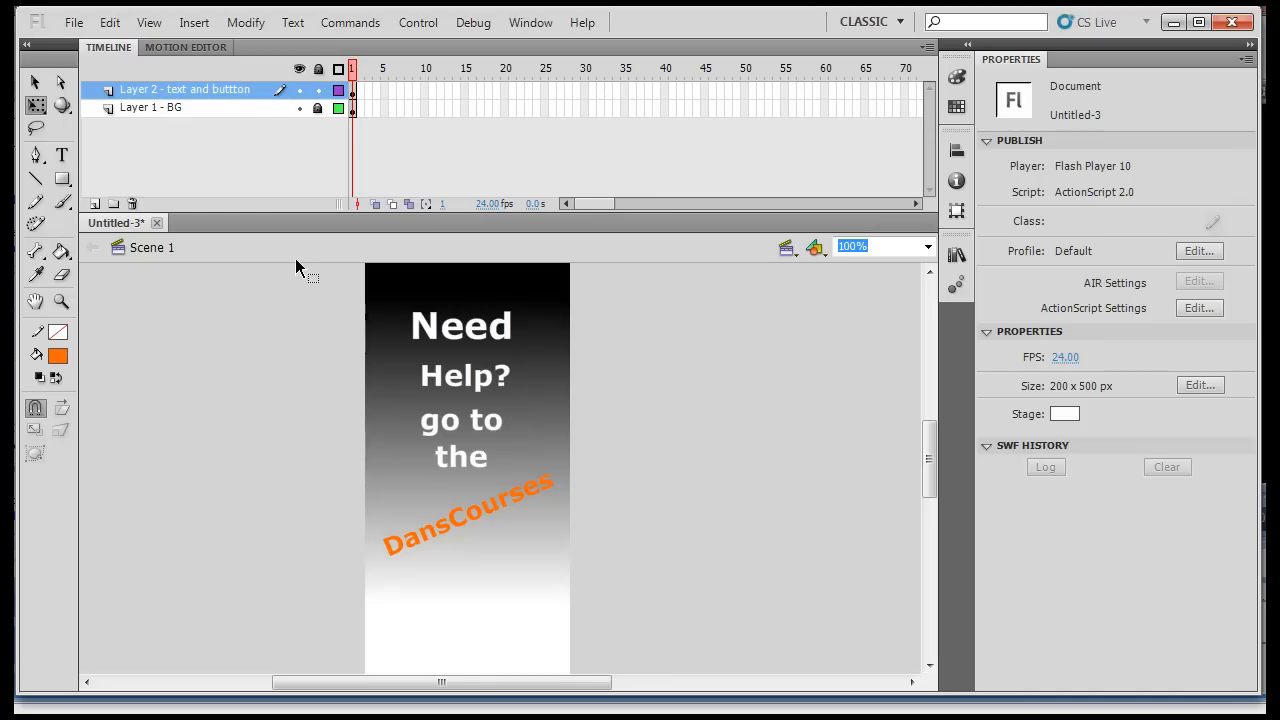
- Add a Glow filter in light yellow #FFFF66 to the slanted "DansCourses" text
{"action": "key", "text": "v"}
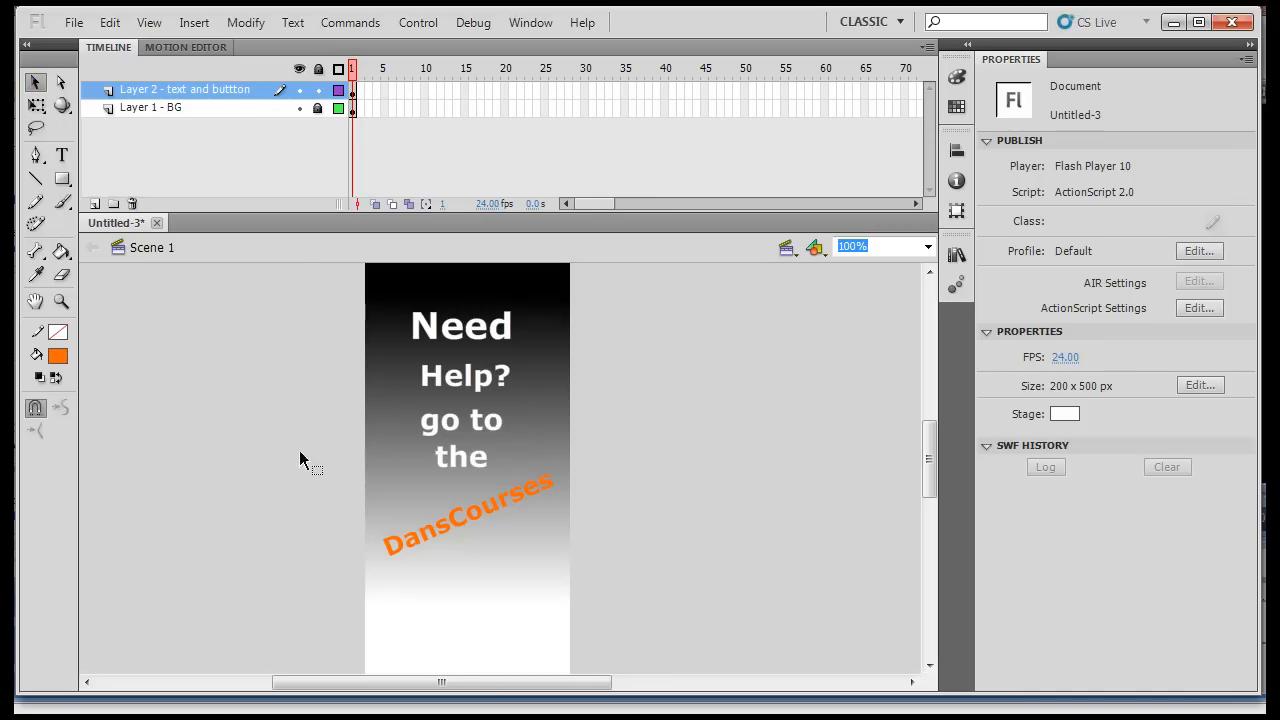
{"action": "left_click", "coordinate": [529, 506]}
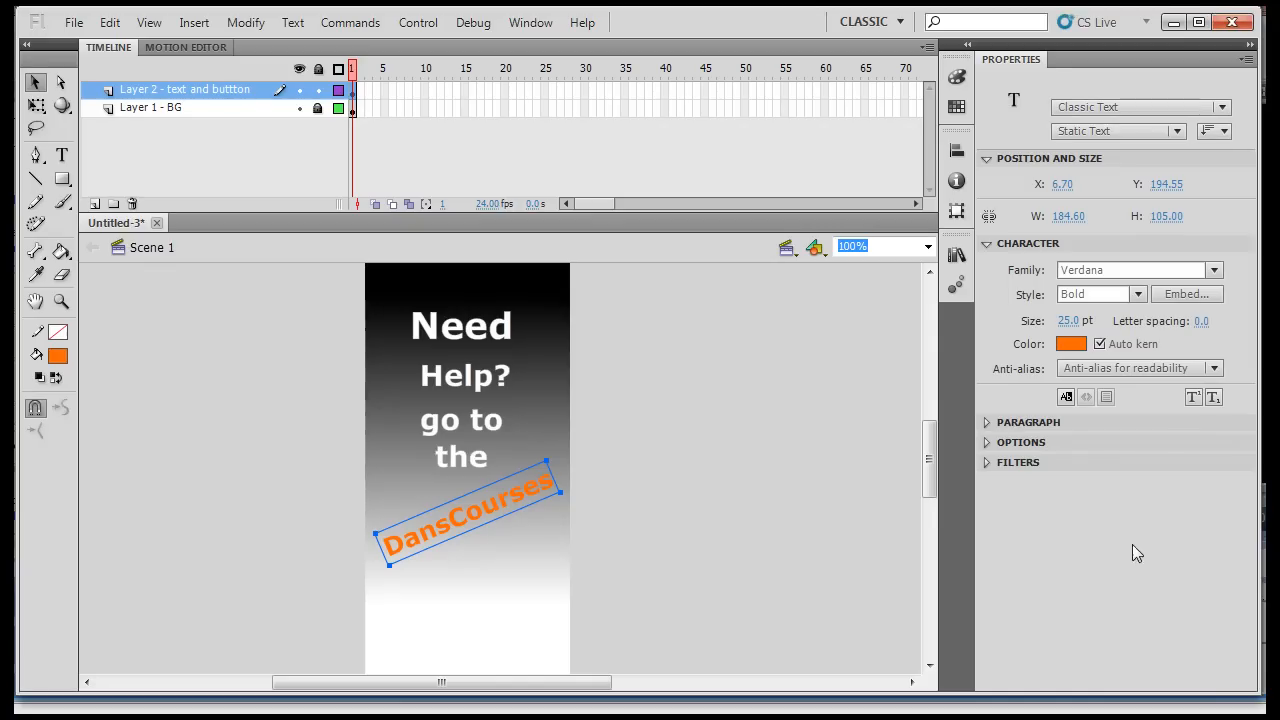
{"action": "left_click", "coordinate": [986, 464]}
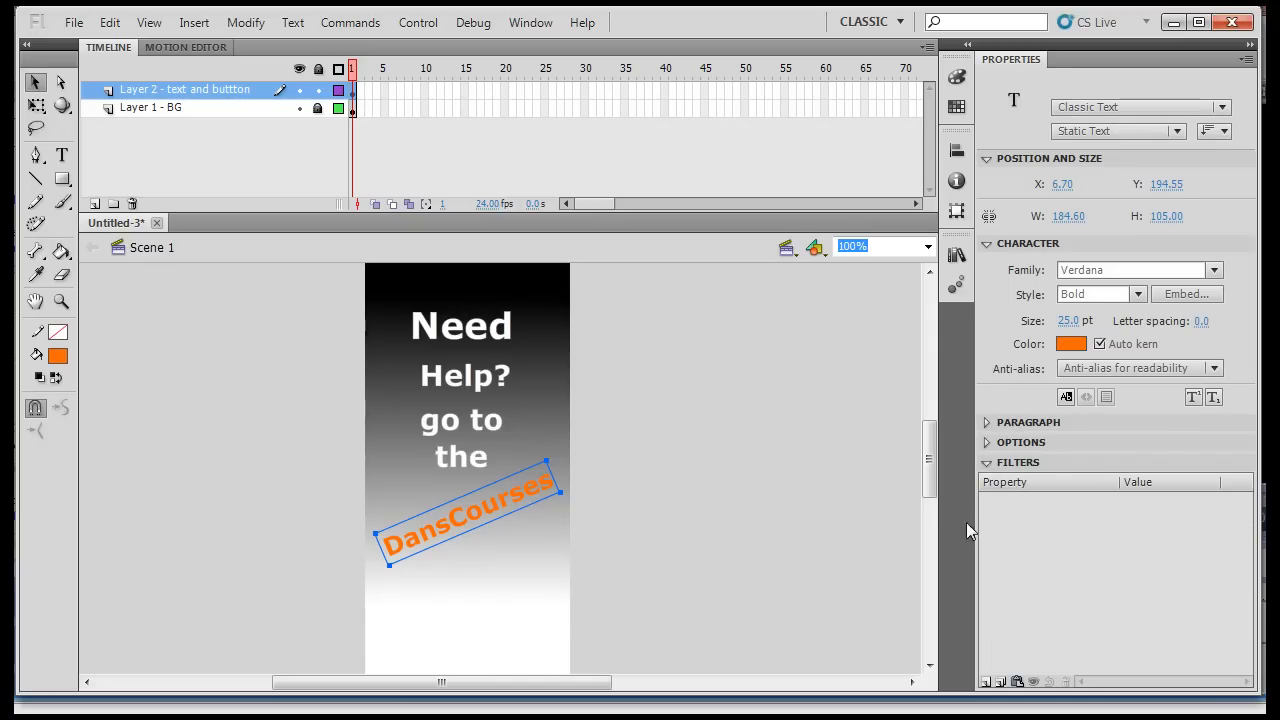
{"action": "left_click", "coordinate": [986, 683]}
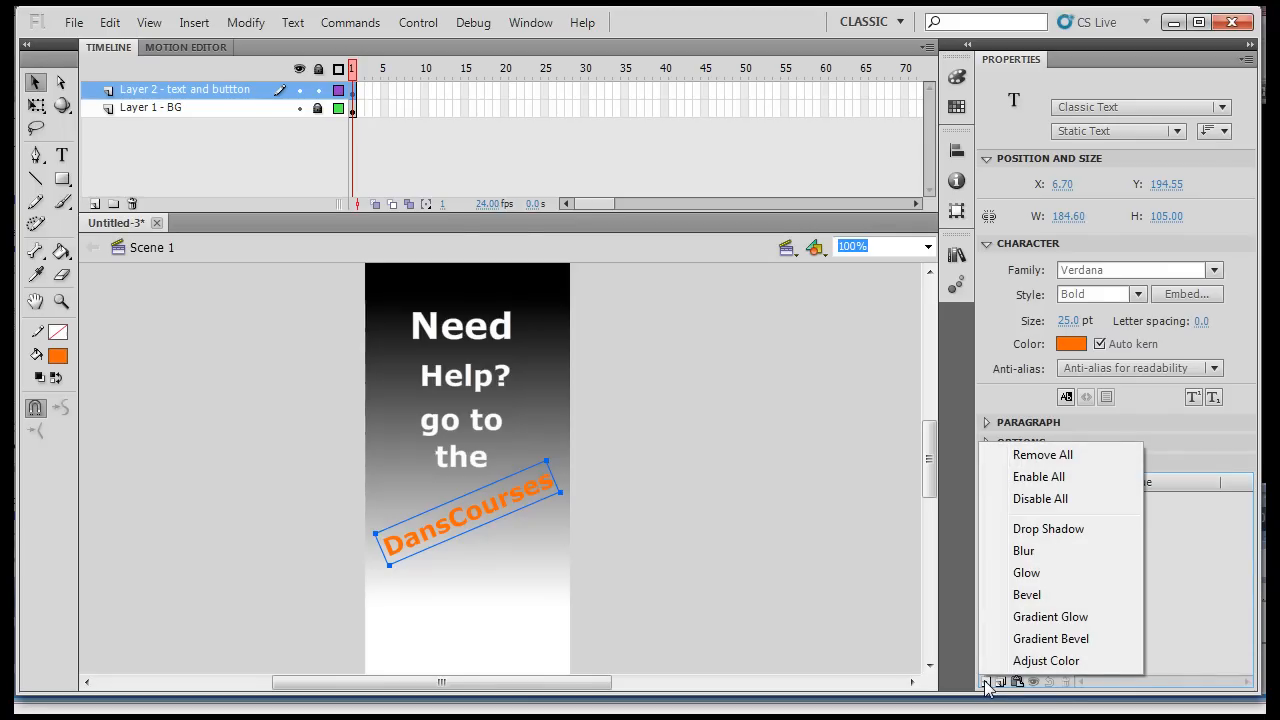
{"action": "left_click", "coordinate": [1032, 573]}
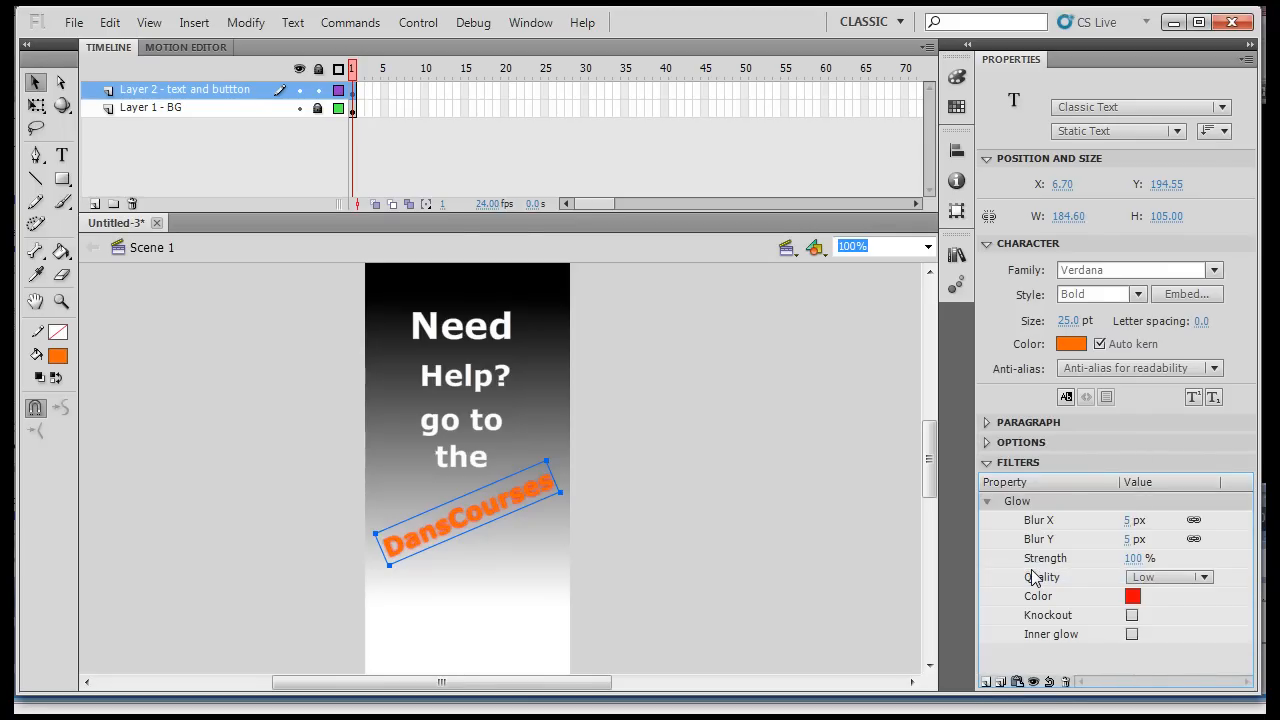
{"action": "left_click", "coordinate": [1133, 596]}
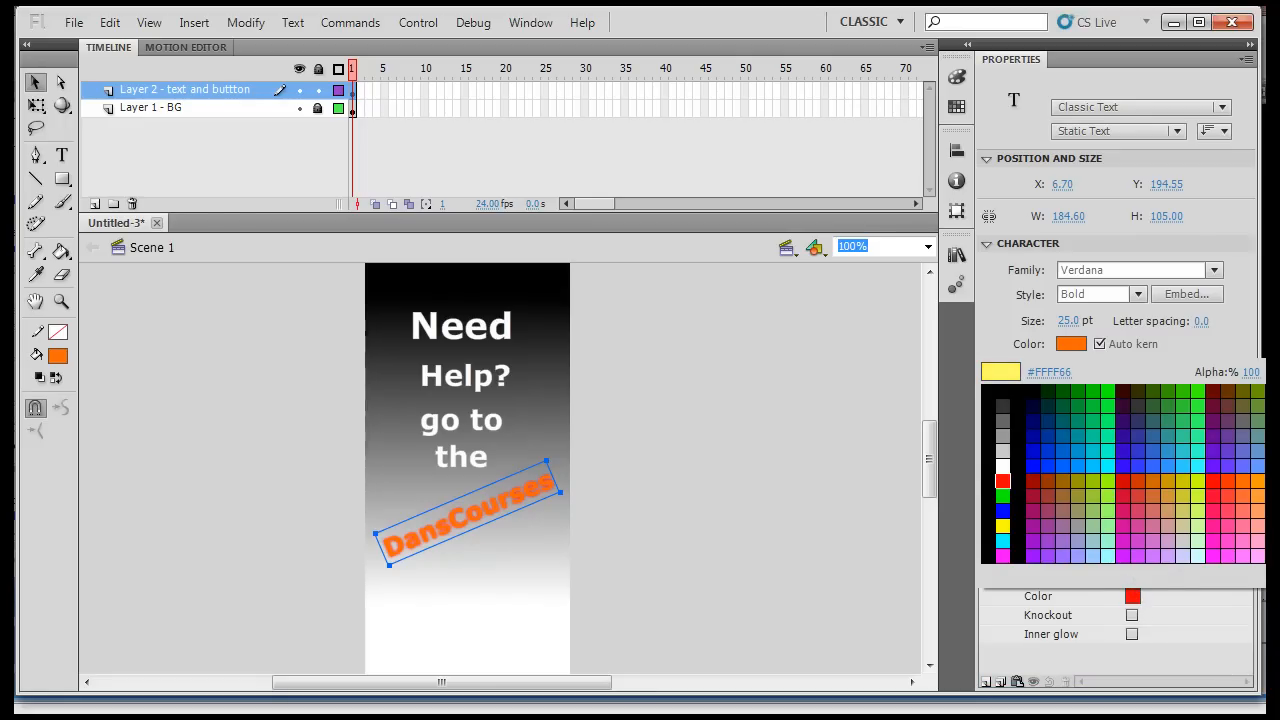
{"action": "left_click", "coordinate": [1279, 511]}
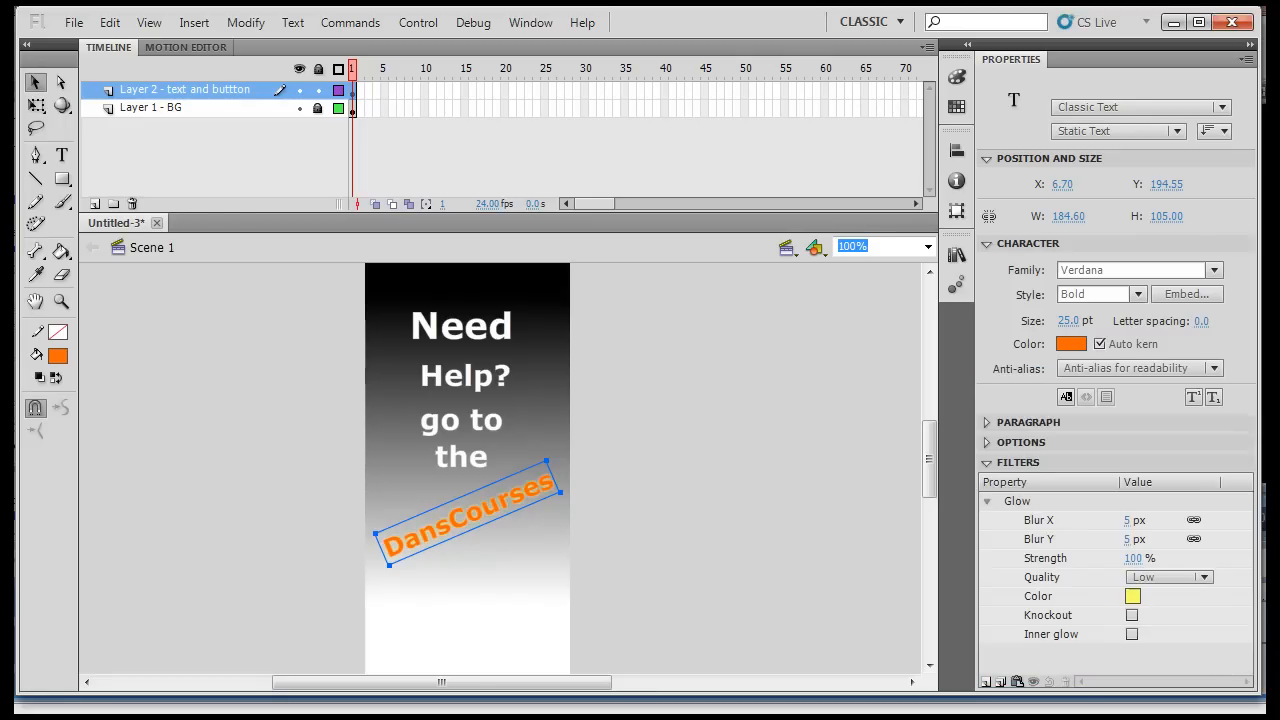
- Set the glow to Medium quality, 117 % strength and 11 px blur in X and Y, and deselect the text
{"action": "left_click", "coordinate": [1203, 577]}
{"action": "left_click", "coordinate": [1207, 621]}
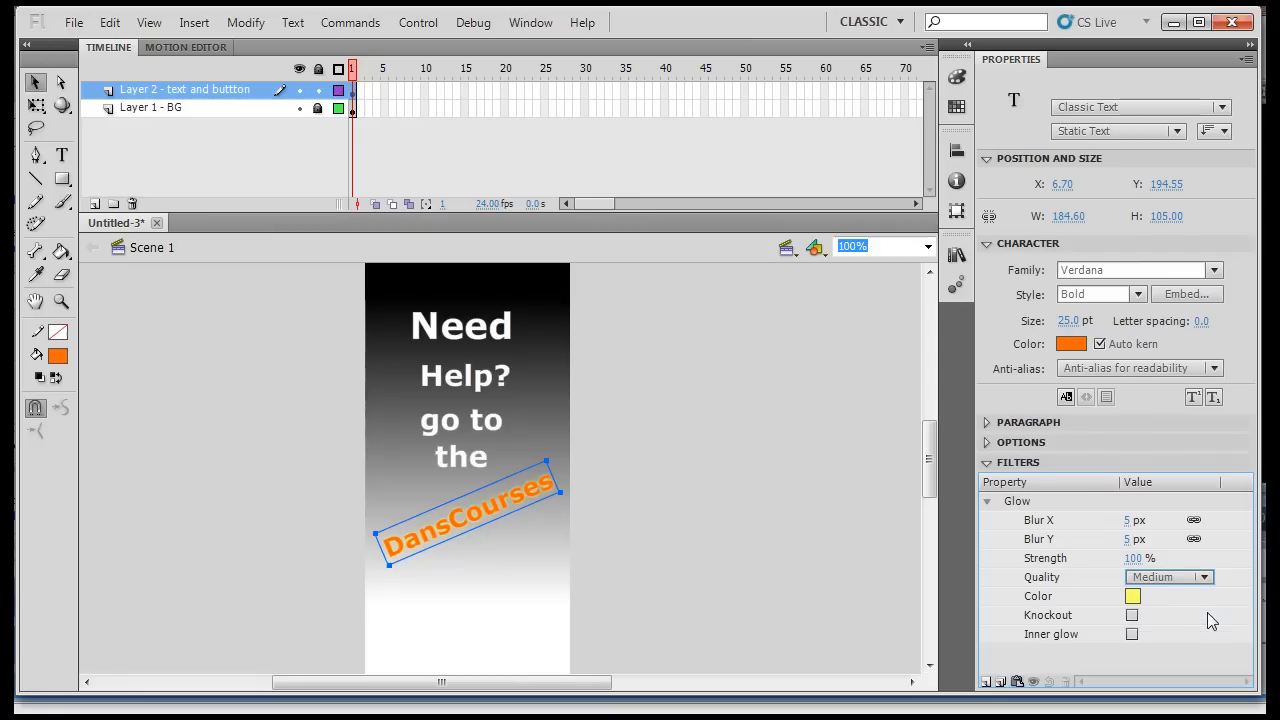
{"action": "left_click", "coordinate": [1133, 559]}
{"action": "mouse_move", "coordinate": [1133, 563]}
{"action": "left_mouse_down"}
{"action": "mouse_move", "coordinate": [1153, 565]}
{"action": "mouse_move", "coordinate": [1138, 546]}
{"action": "left_mouse_up"}
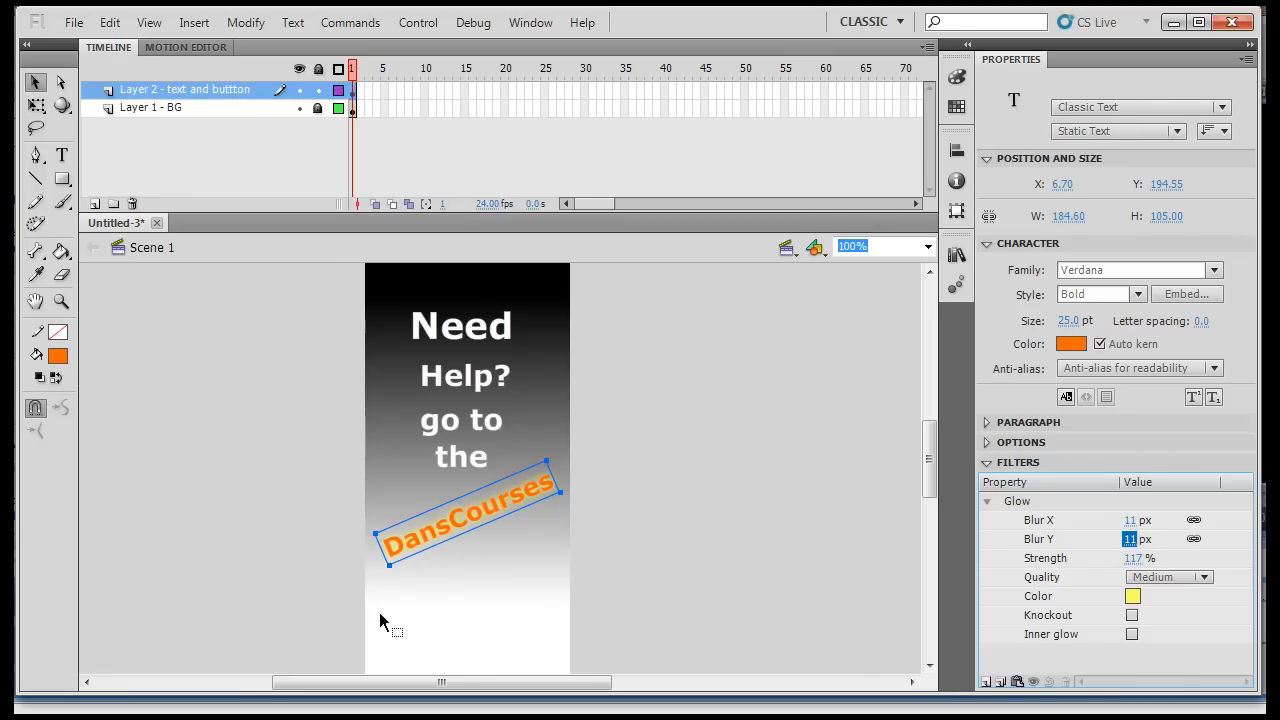
{"action": "left_click", "coordinate": [695, 552]}
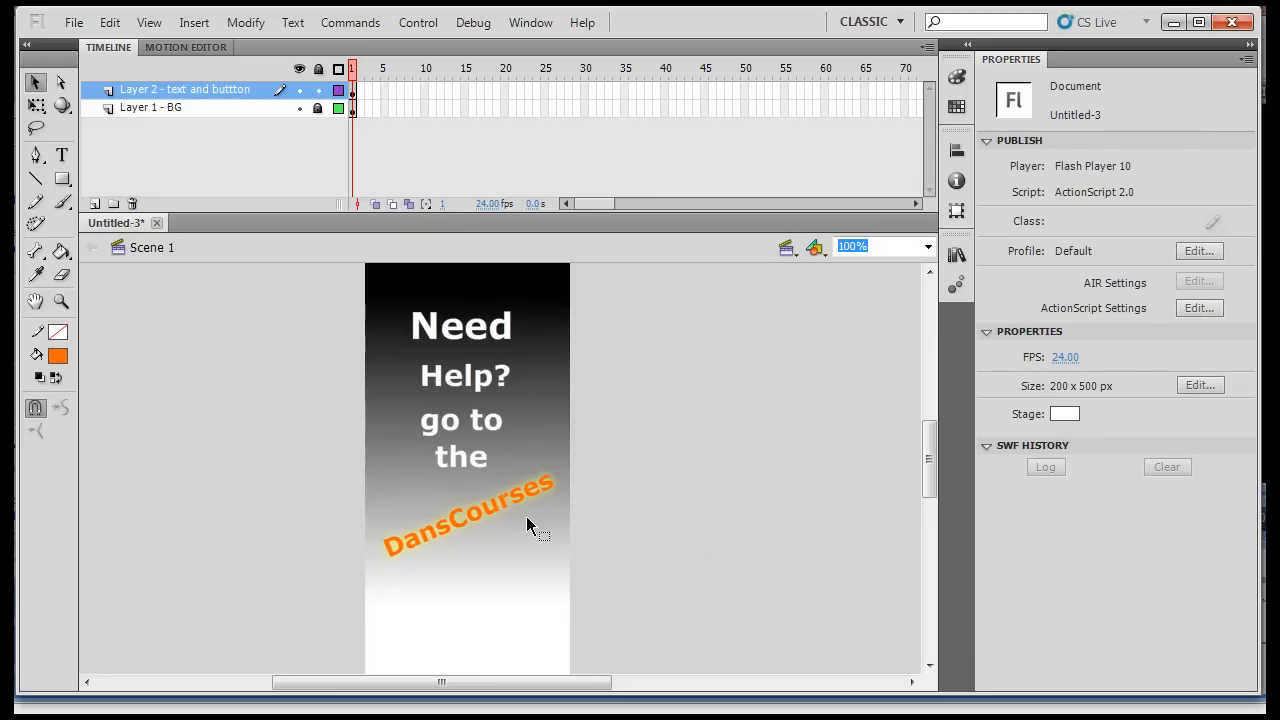
- Enlarge the "Need" text with Free Transform to about 122 px wide and 58 px high
{"action": "left_click", "coordinate": [498, 511]}
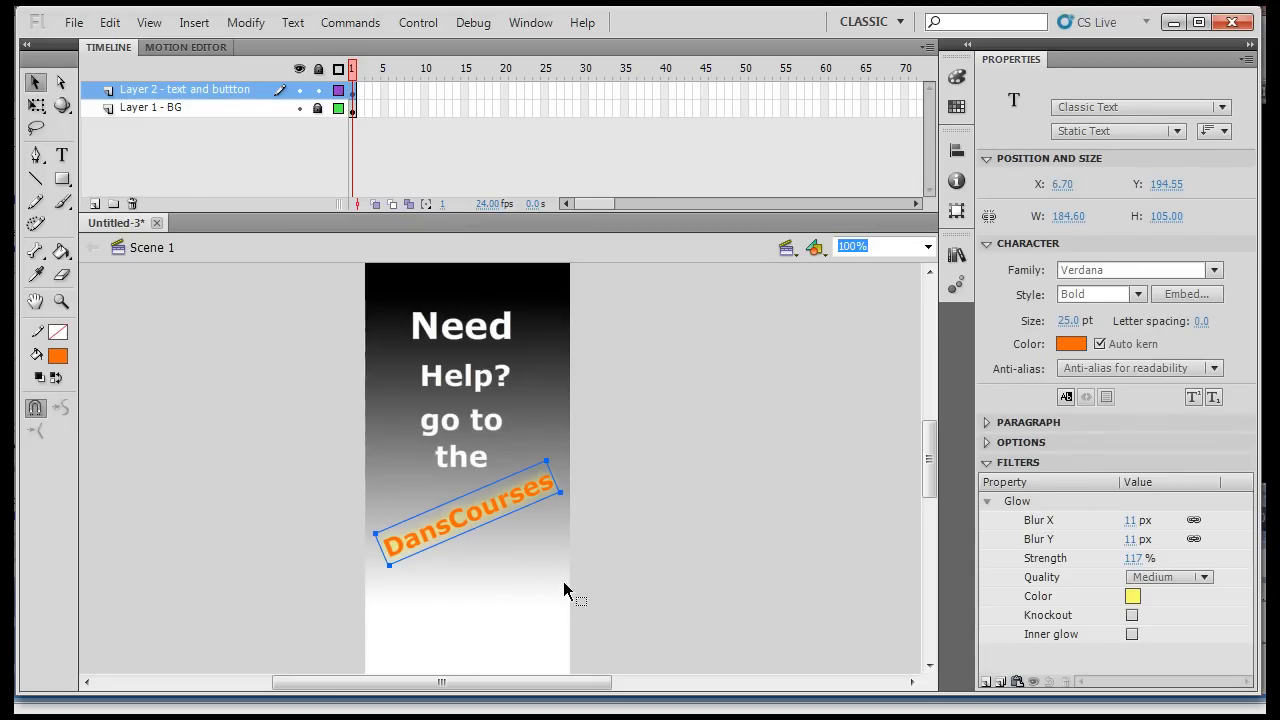
{"action": "left_click", "coordinate": [36, 109]}
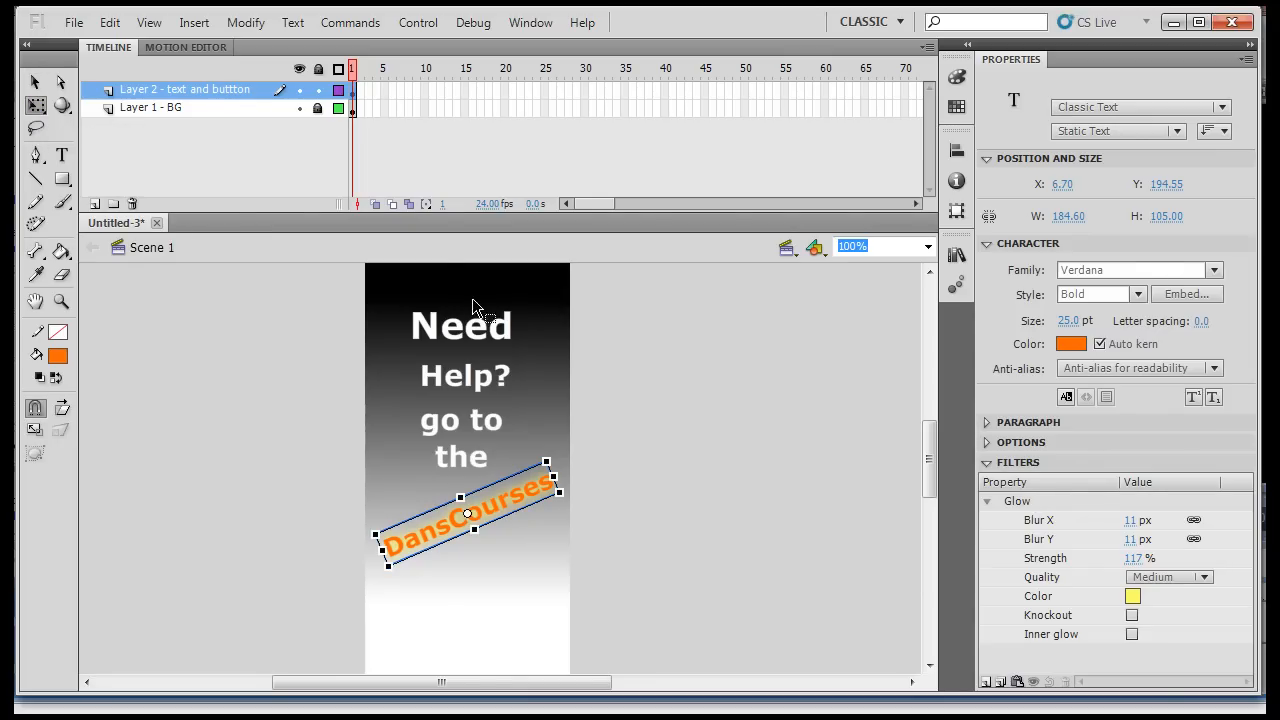
{"action": "left_click", "coordinate": [471, 328]}
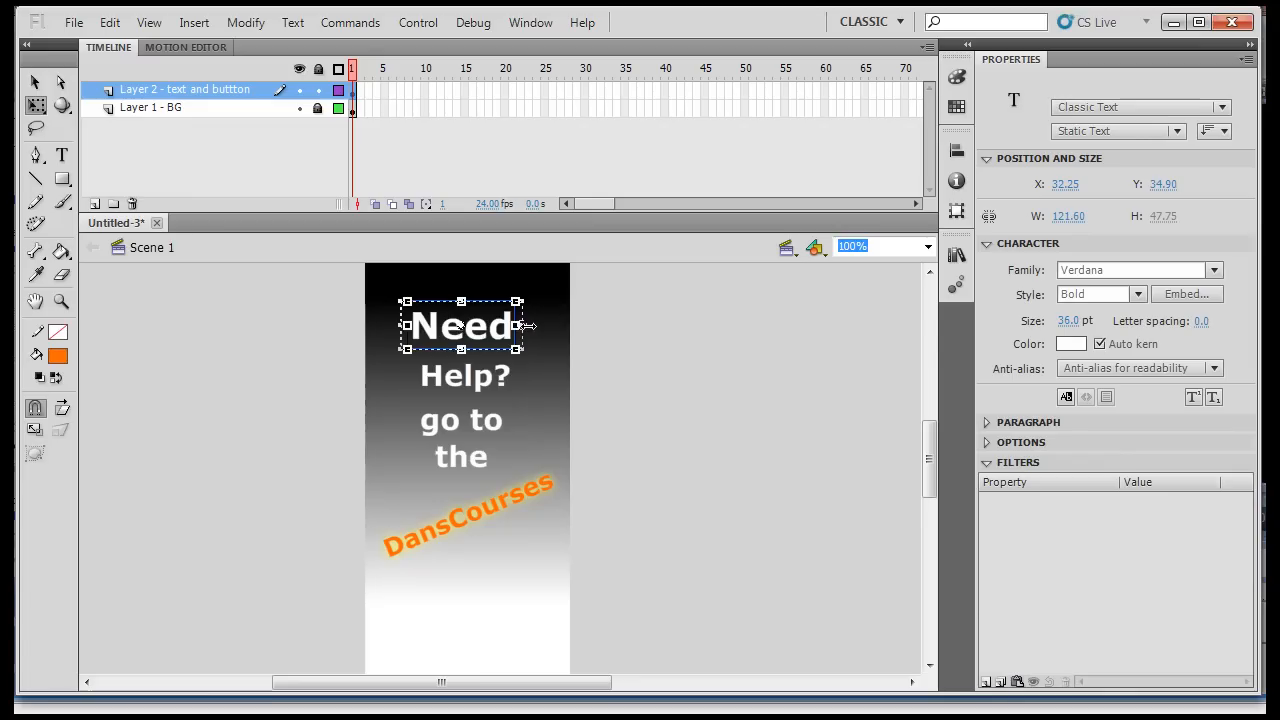
{"action": "left_click_drag", "start_coordinate": [527, 326], "coordinate": [533, 326]}
{"action": "left_click_drag", "start_coordinate": [462, 301], "coordinate": [462, 296]}
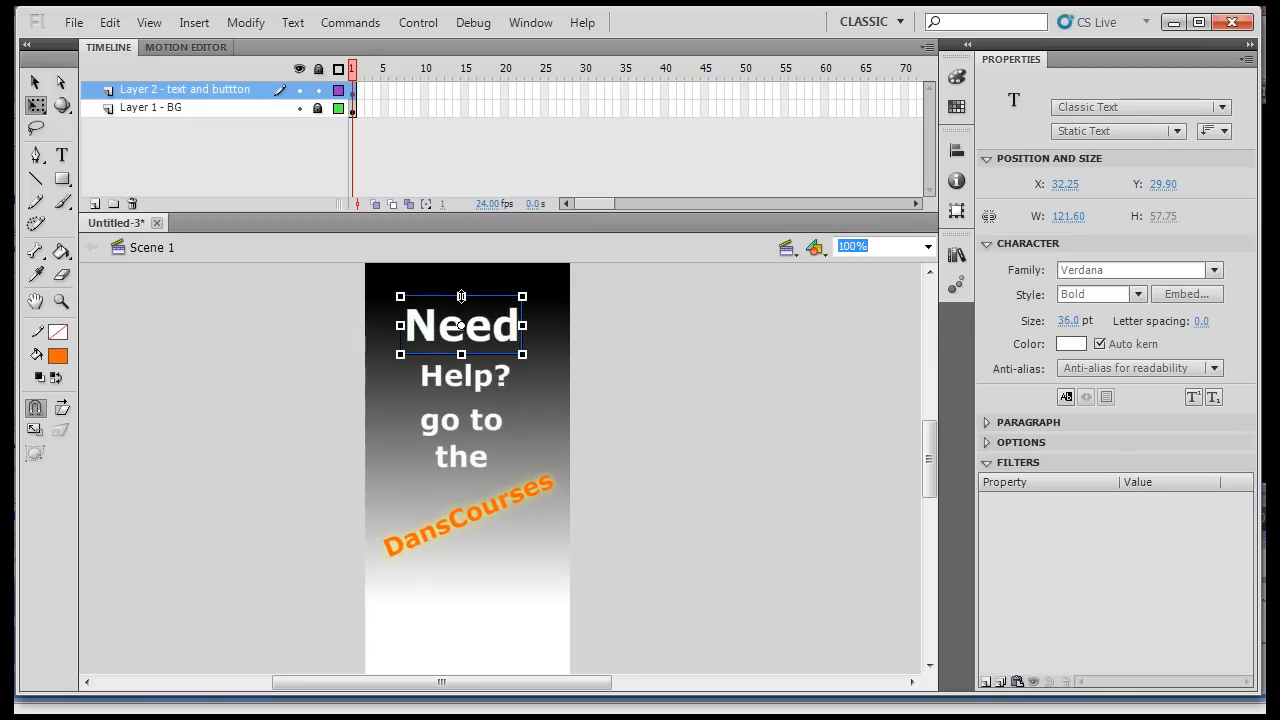
- Stretch the "Help?" text slightly taller with Free Transform and deselect it
{"action": "left_click", "coordinate": [466, 400]}
{"action": "left_click_drag", "start_coordinate": [465, 396], "coordinate": [466, 401]}
{"action": "left_click", "coordinate": [580, 404]}
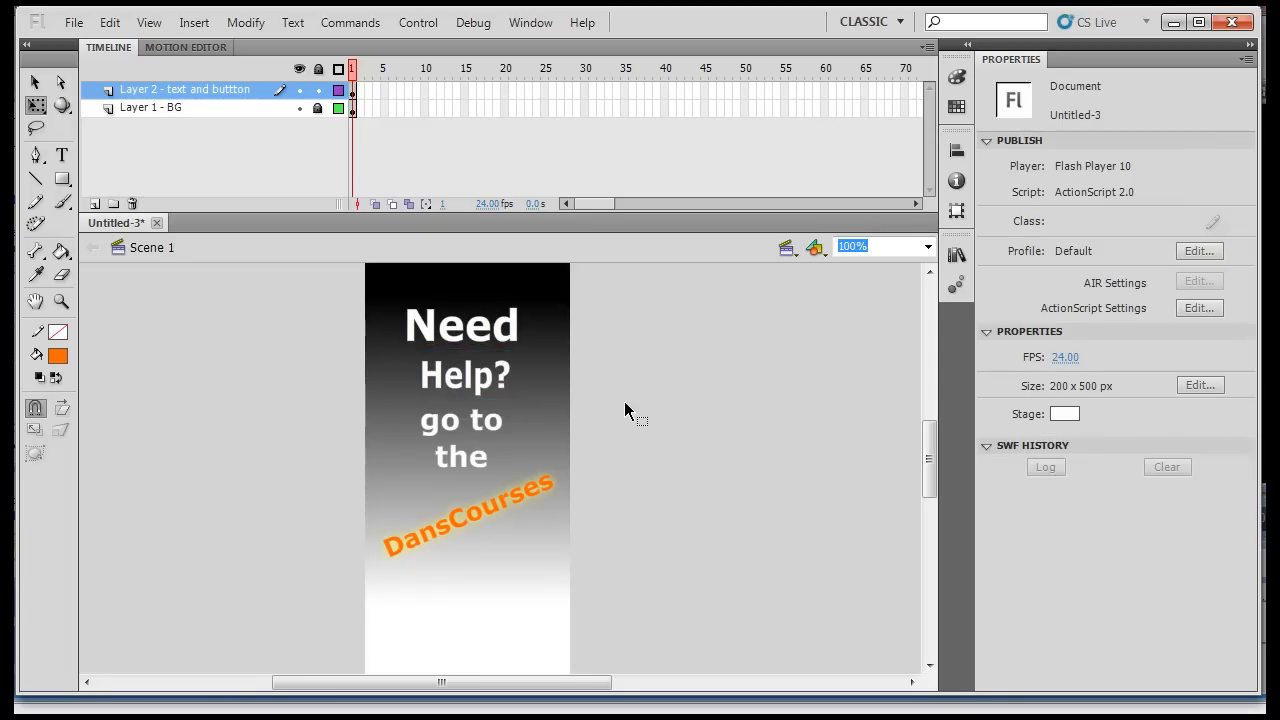
- Show the paragraph settings of the "go to the" text to examine its alignment, spacing and margins
{"action": "left_click", "coordinate": [460, 435]}
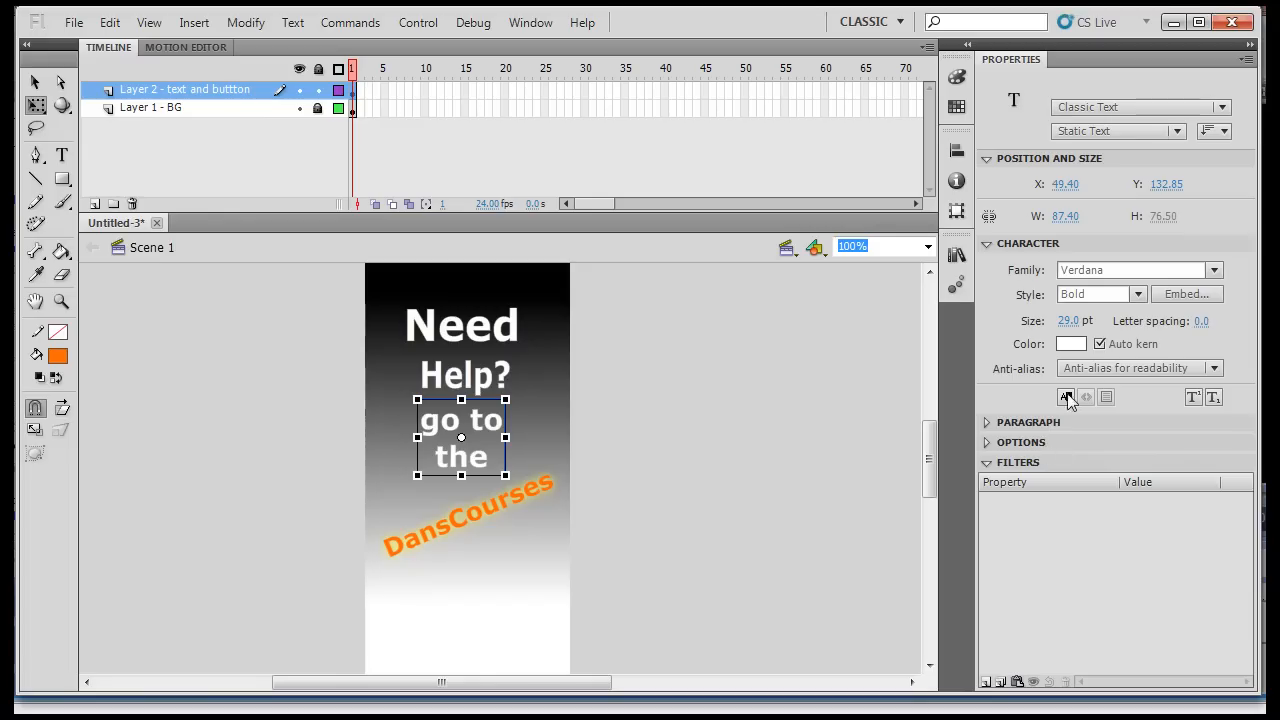
{"action": "left_click", "coordinate": [1013, 424]}
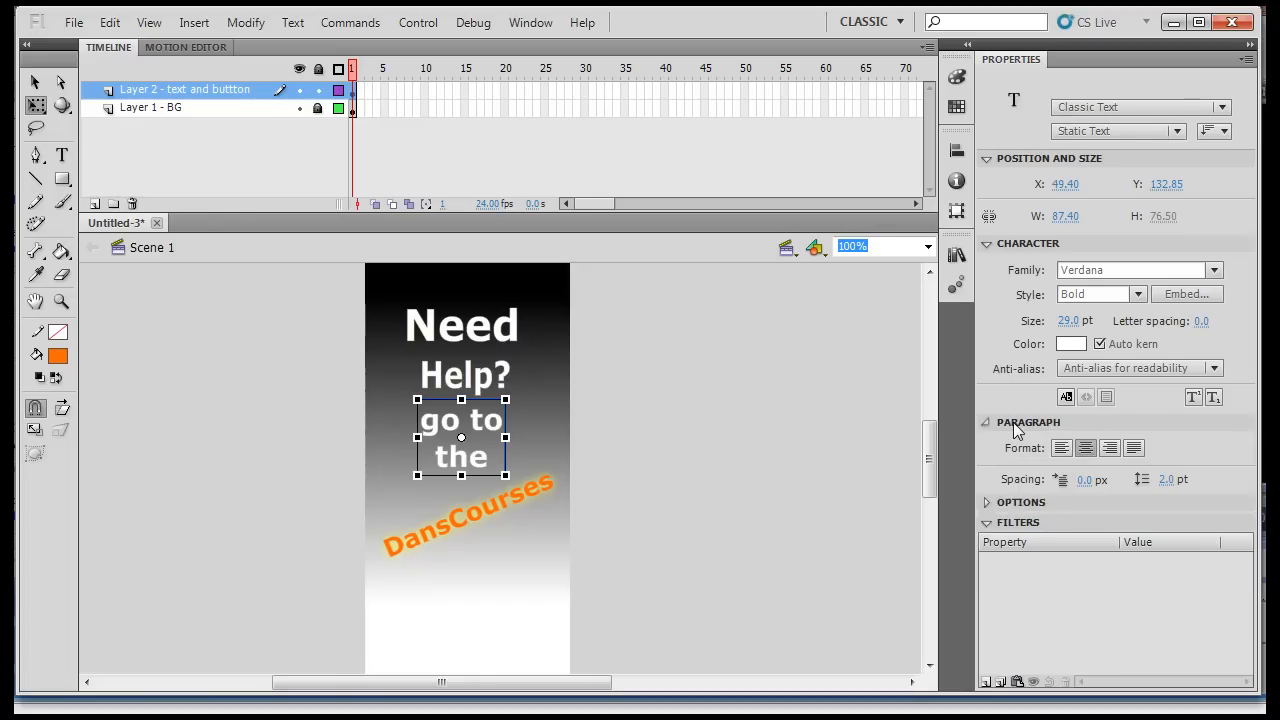
{"action": "left_click", "coordinate": [1005, 421]}
{"action": "left_click", "coordinate": [1005, 421]}
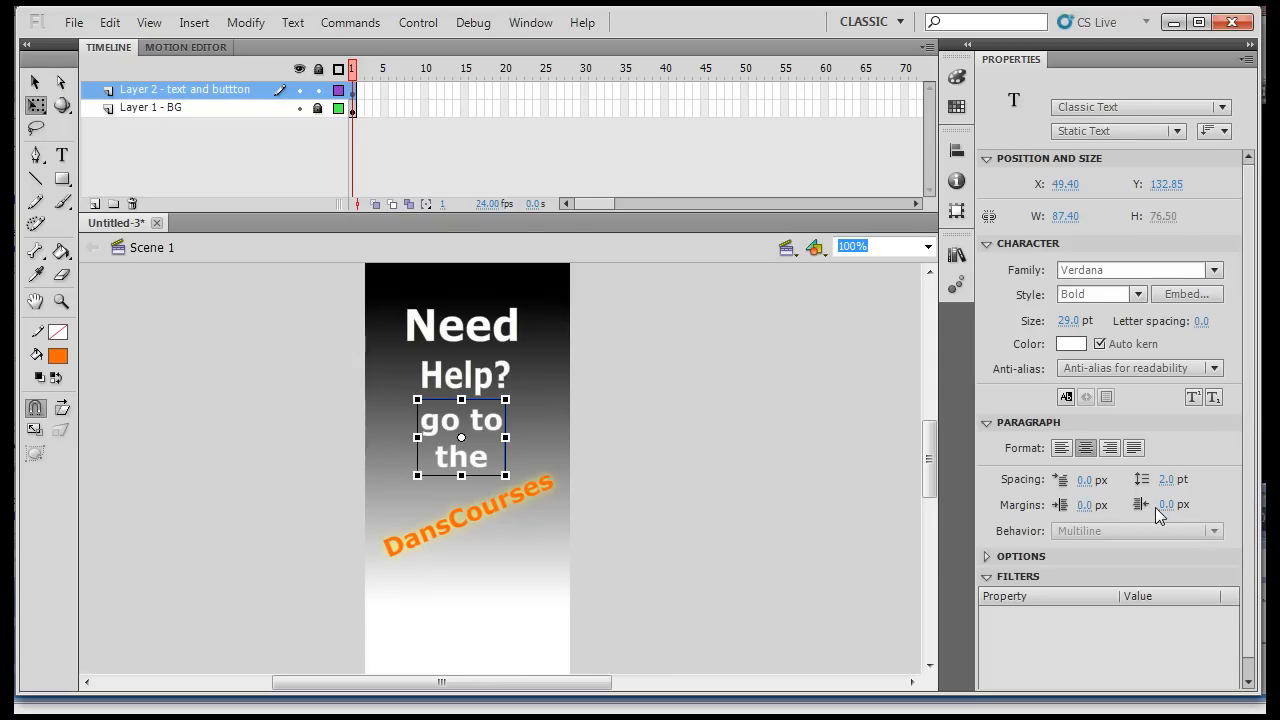
- Bring the empty lower part of the banner into view and switch to the Selection tool
{"action": "left_click_drag", "start_coordinate": [926, 462], "coordinate": [928, 468]}
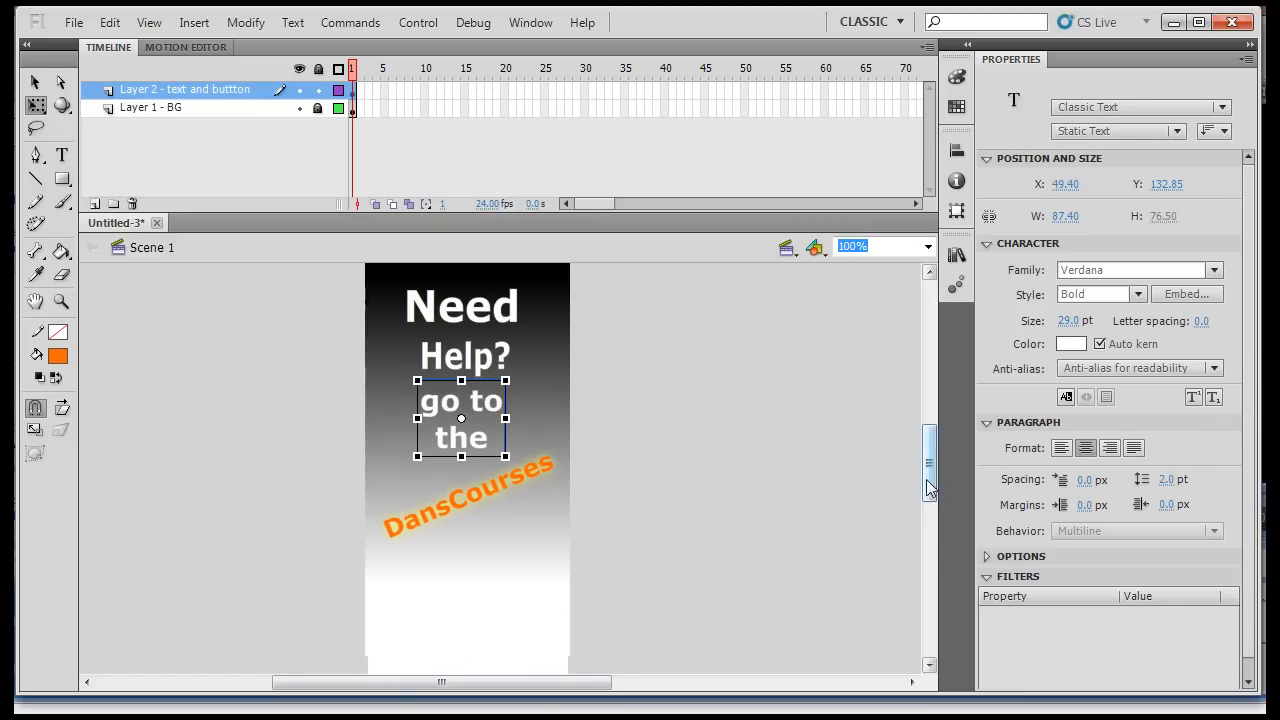
{"action": "left_click_drag", "start_coordinate": [928, 470], "coordinate": [928, 478]}
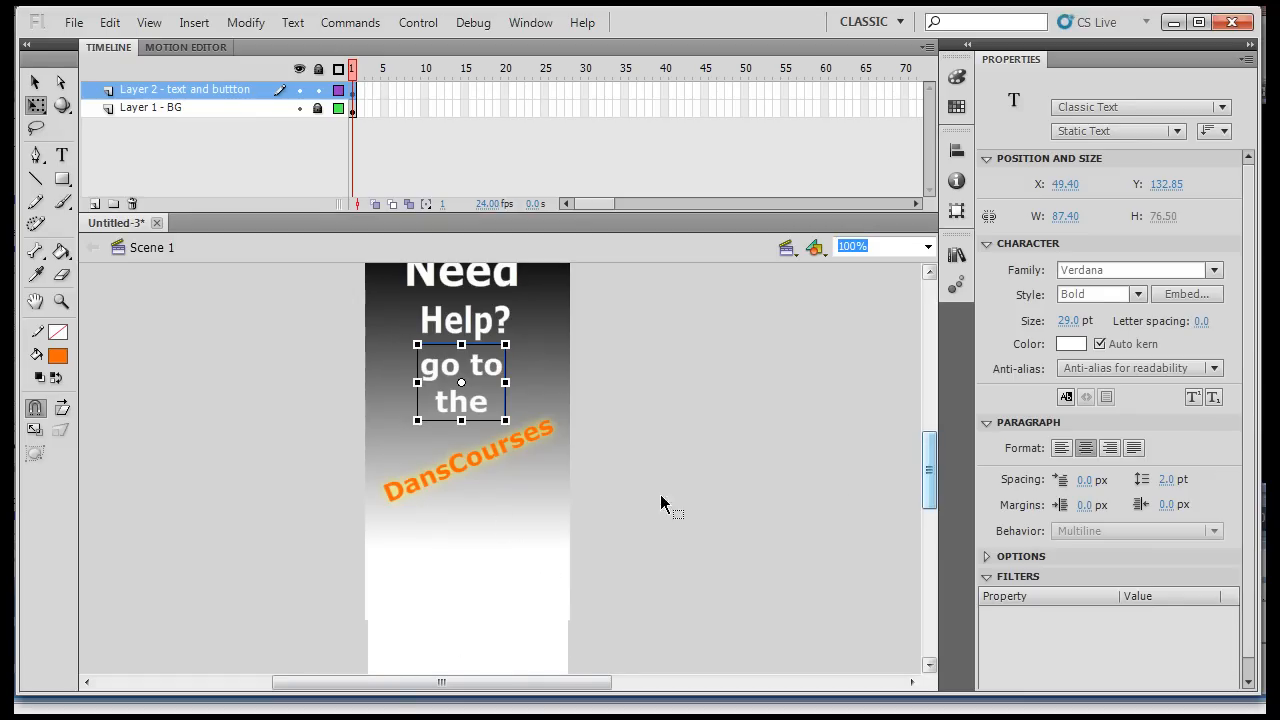
{"action": "left_click", "coordinate": [35, 82]}
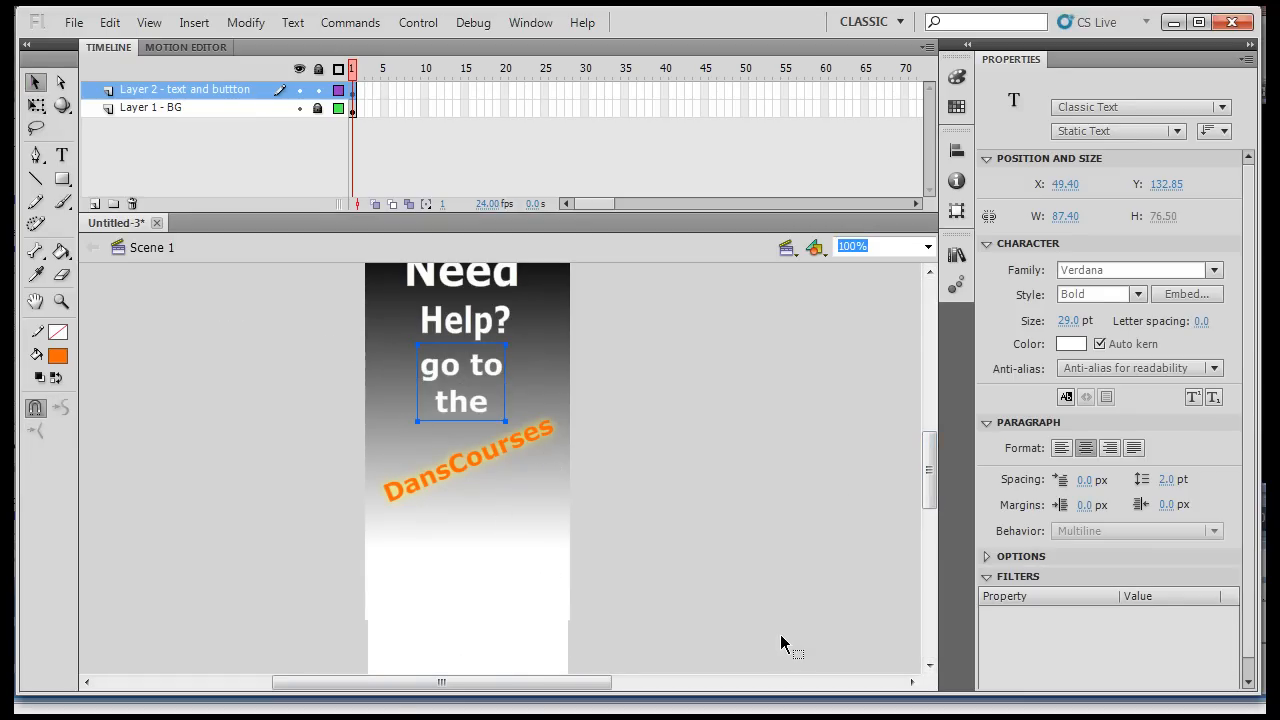